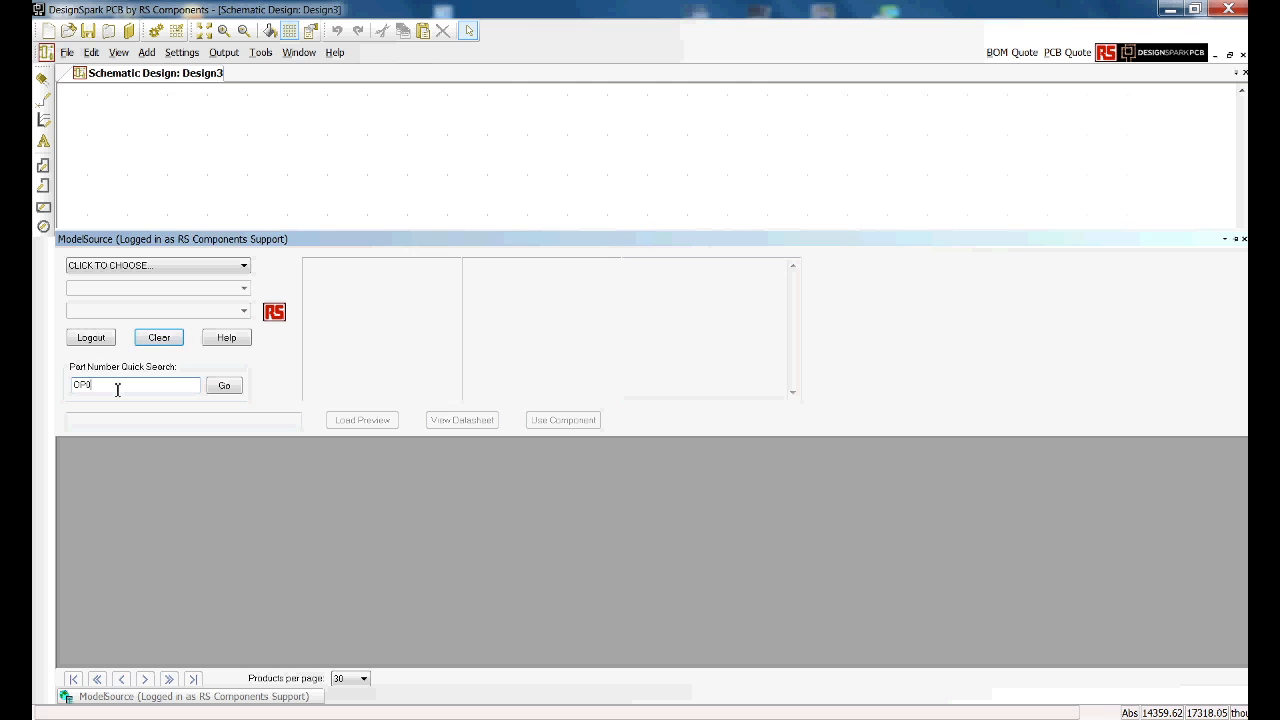
Search the ModelSource part numbers for OP07, preview the OP07CPZ from Analog Devices and place it in the upper part of the schematic.
{"action": "key", "text": "Return"}
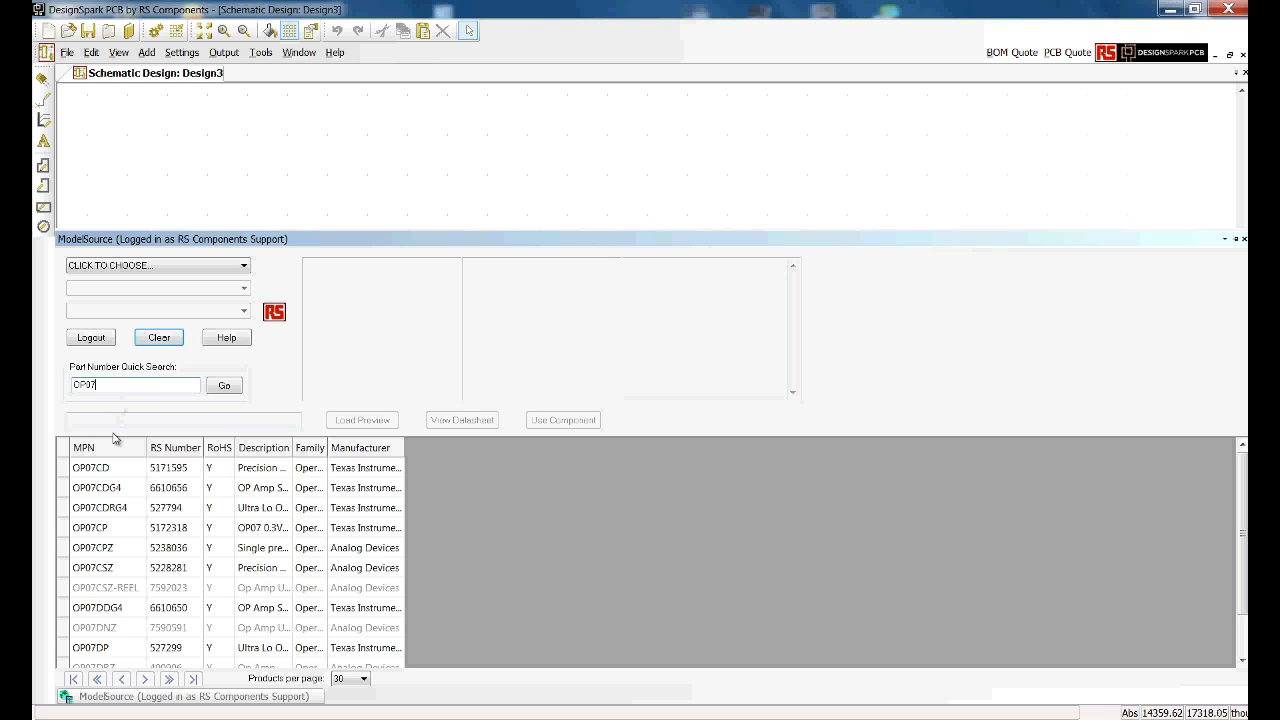
{"action": "left_click", "coordinate": [88, 552]}
{"action": "left_click", "coordinate": [355, 421]}
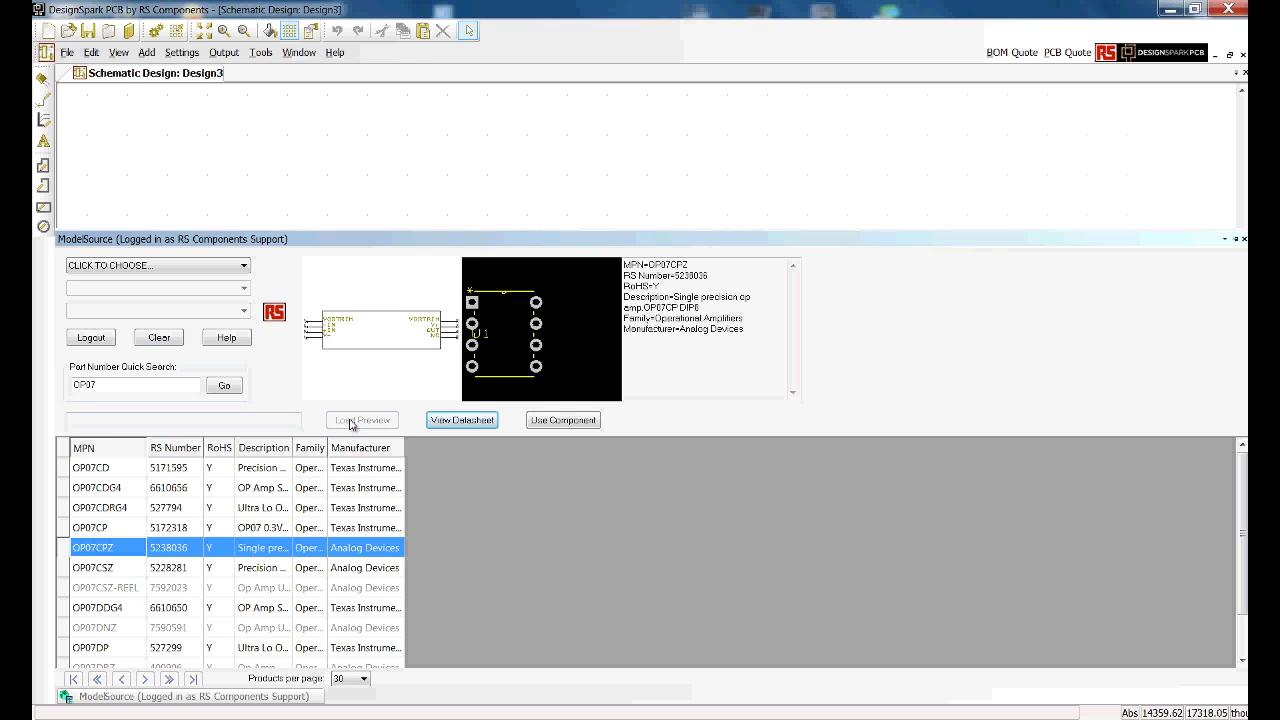
{"action": "left_click", "coordinate": [549, 425]}
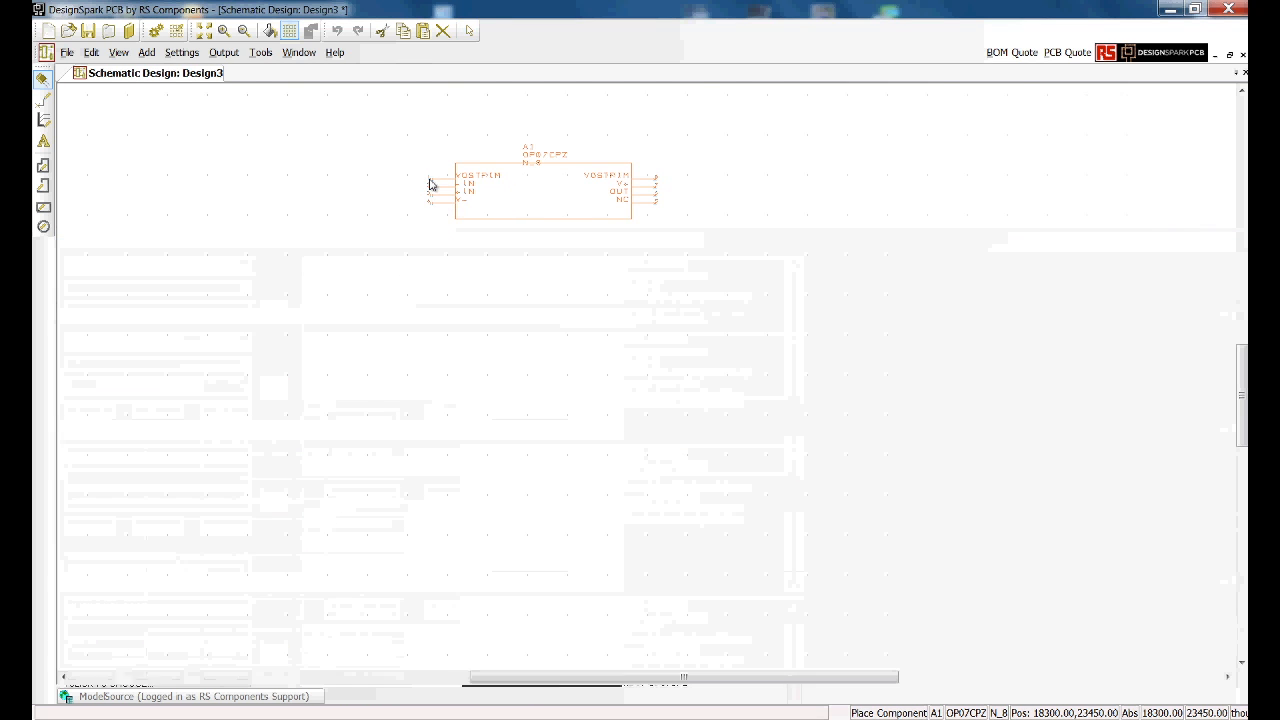
{"action": "left_click", "coordinate": [430, 183]}
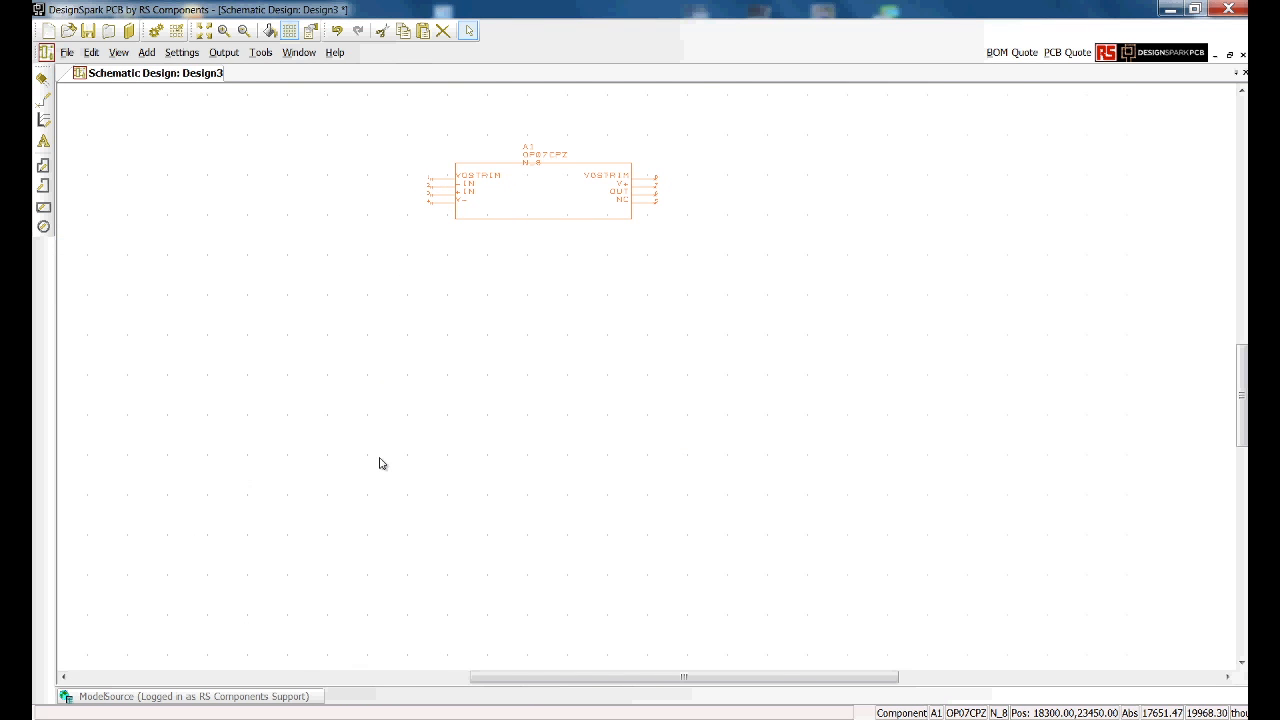
Inspect the OP07CPZ component in the downloaded Operational Amplifiers.cml library of the Library Manager.
{"action": "left_click", "coordinate": [130, 33]}
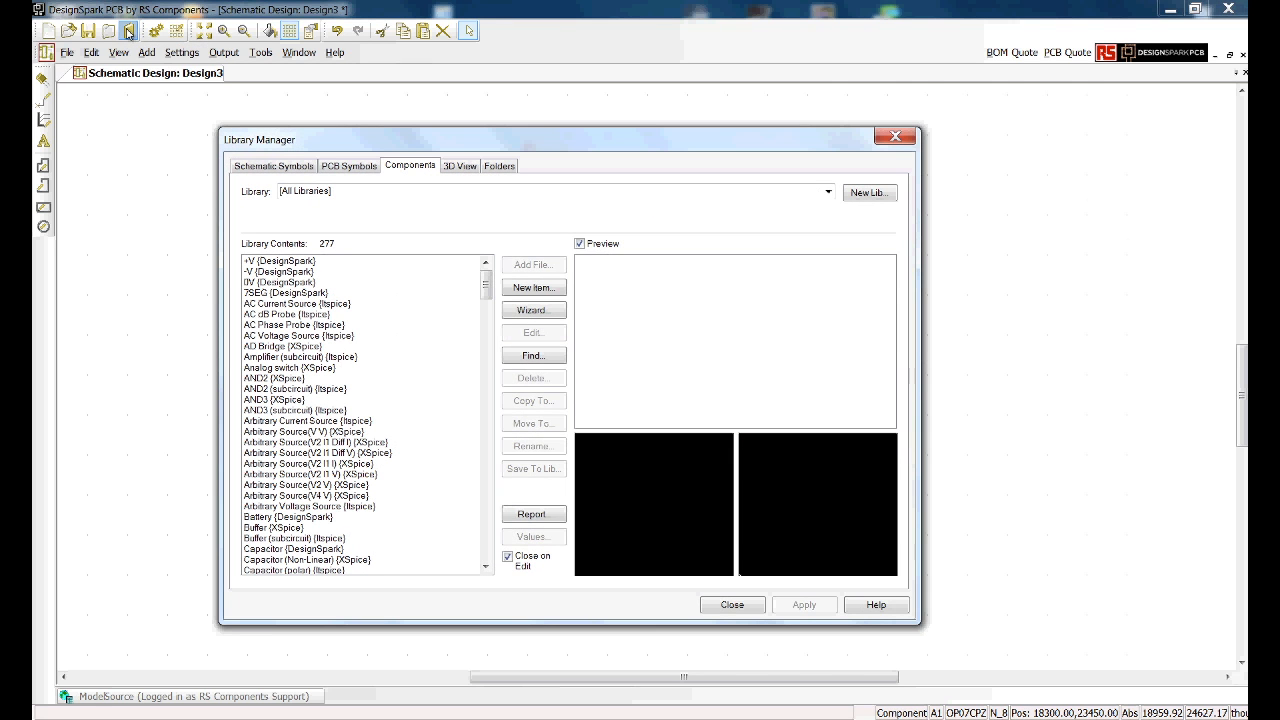
{"action": "left_click", "coordinate": [829, 192]}
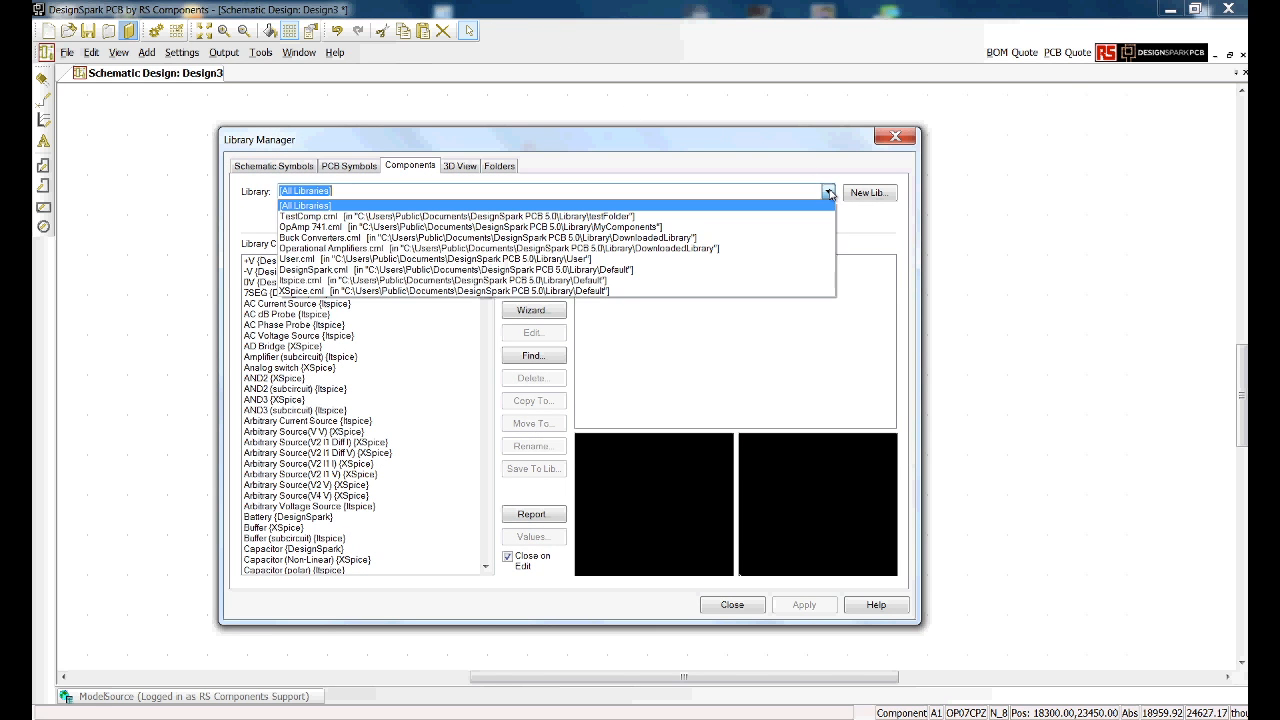
{"action": "left_click", "coordinate": [785, 249]}
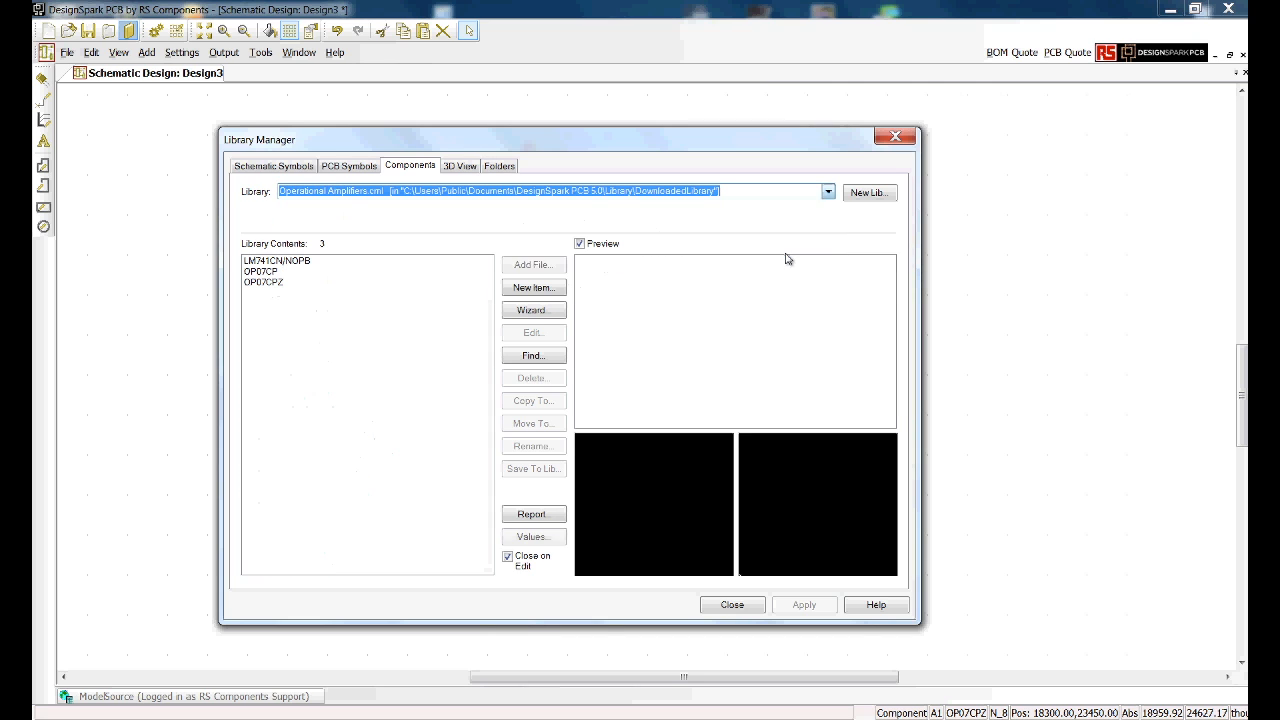
{"action": "left_click", "coordinate": [264, 283]}
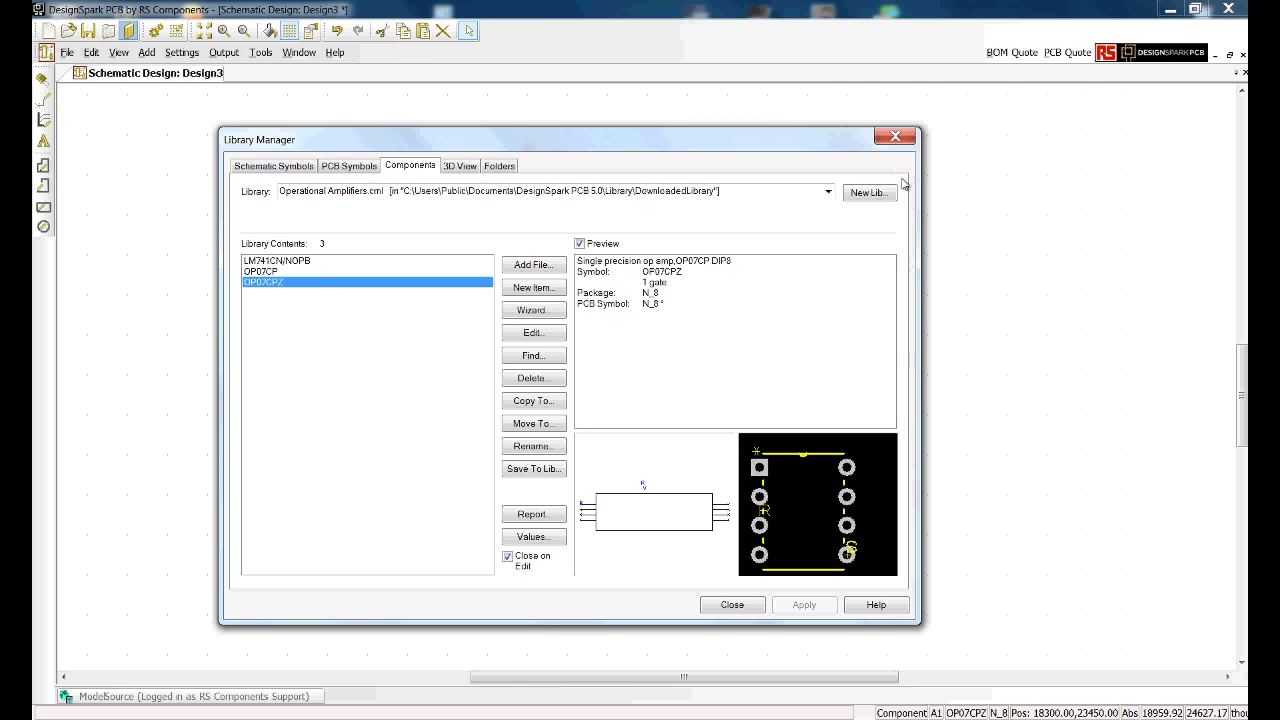
Start a new component library and create a folder named MyComps for it inside the DesignSpark PCB 5.0 Library folder.
{"action": "left_click", "coordinate": [869, 193]}
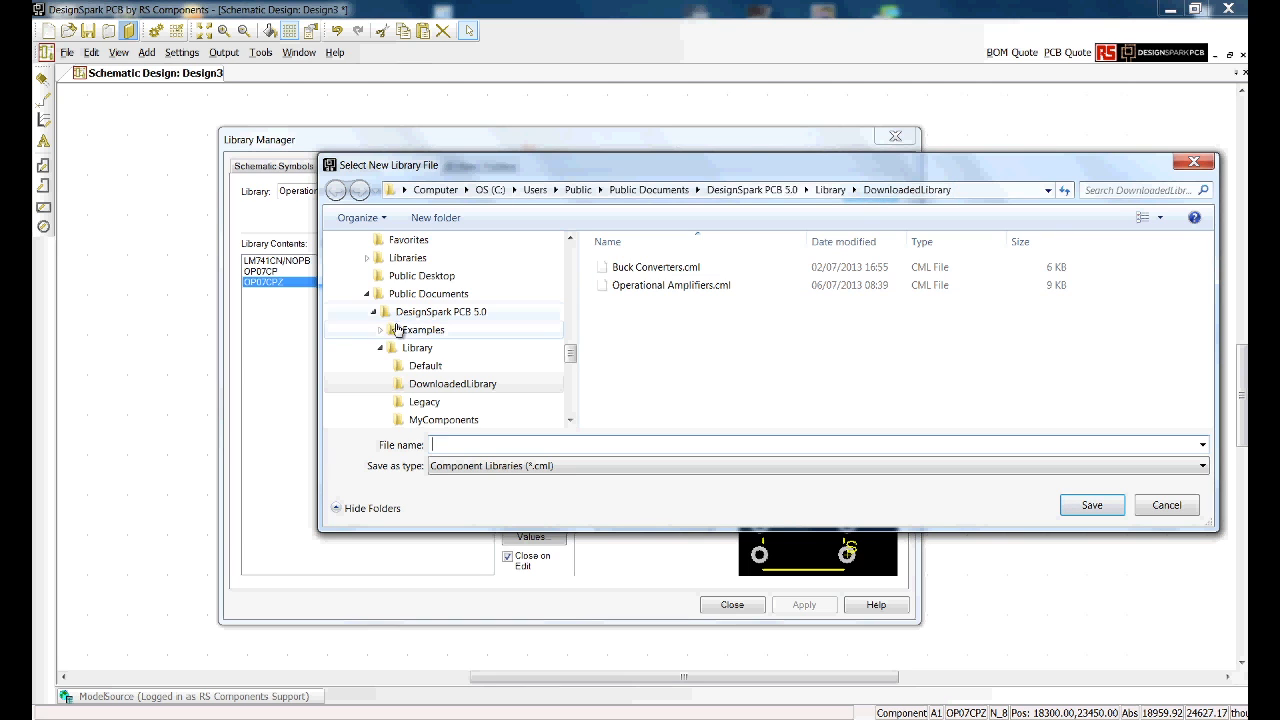
{"action": "left_click", "coordinate": [416, 348]}
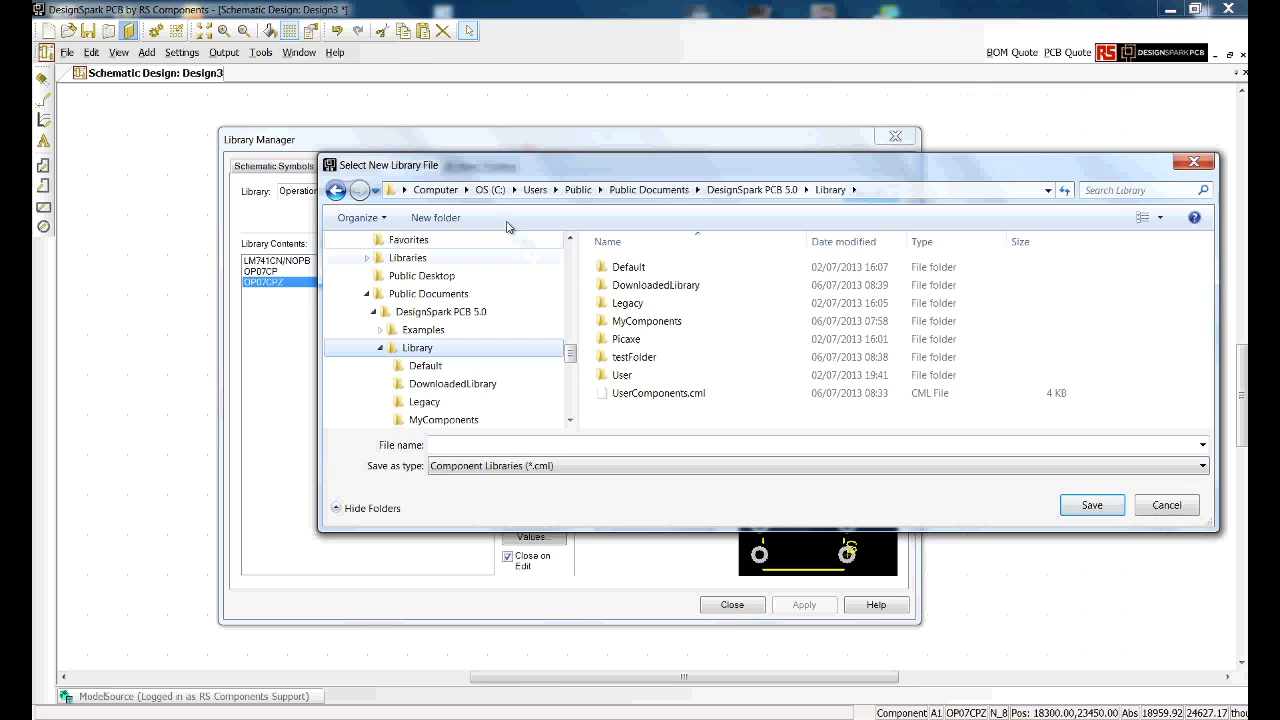
{"action": "left_click", "coordinate": [451, 222]}
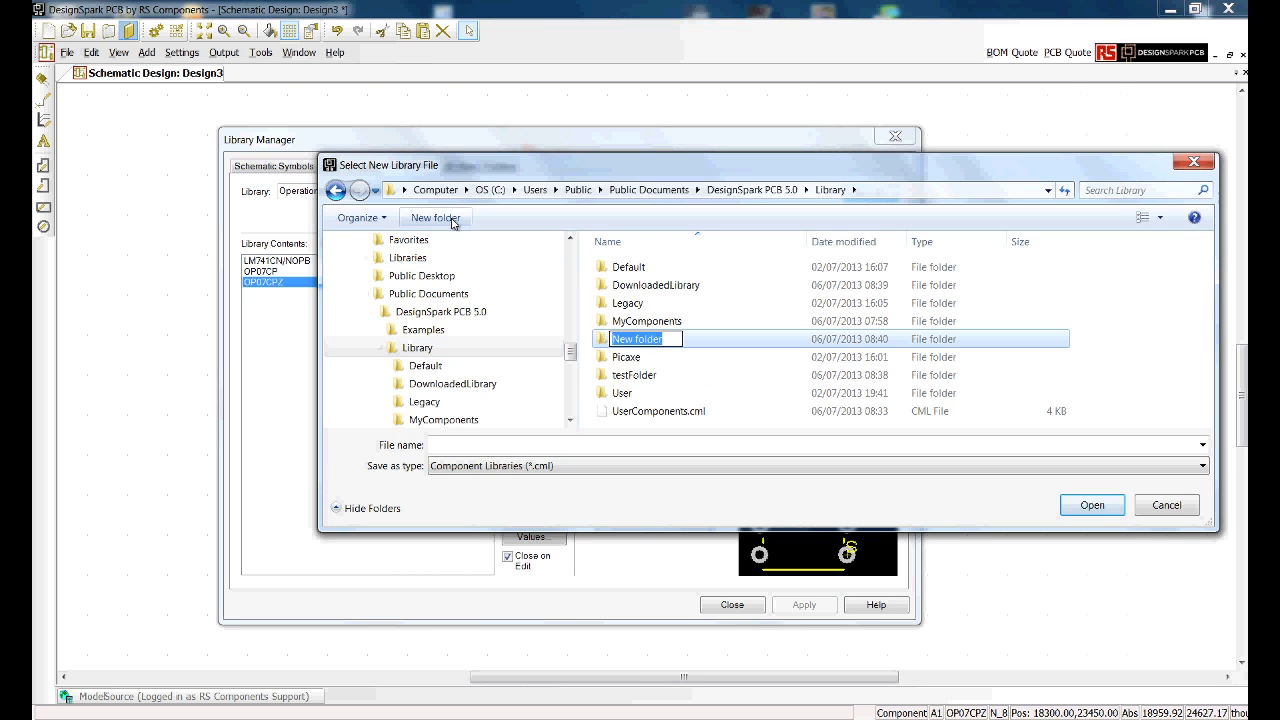
{"action": "type", "text": "My"}
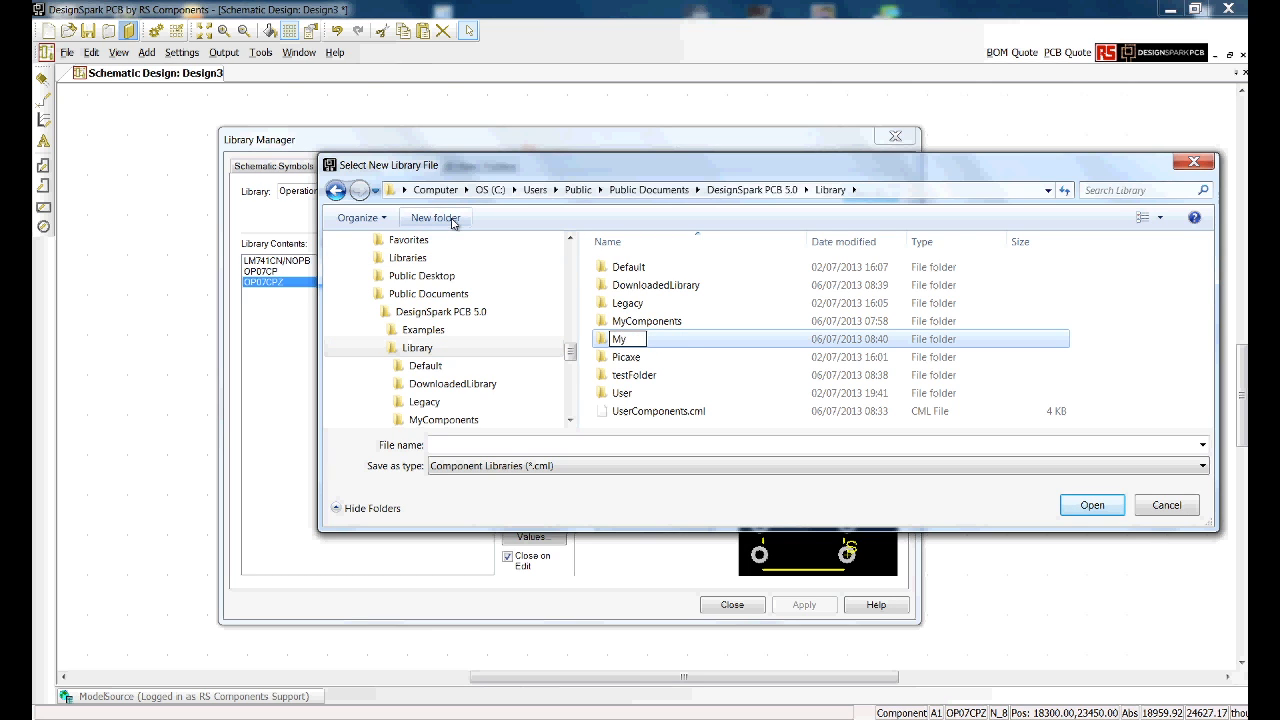
{"action": "type", "text": "Comps"}
{"action": "key", "text": "Return"}
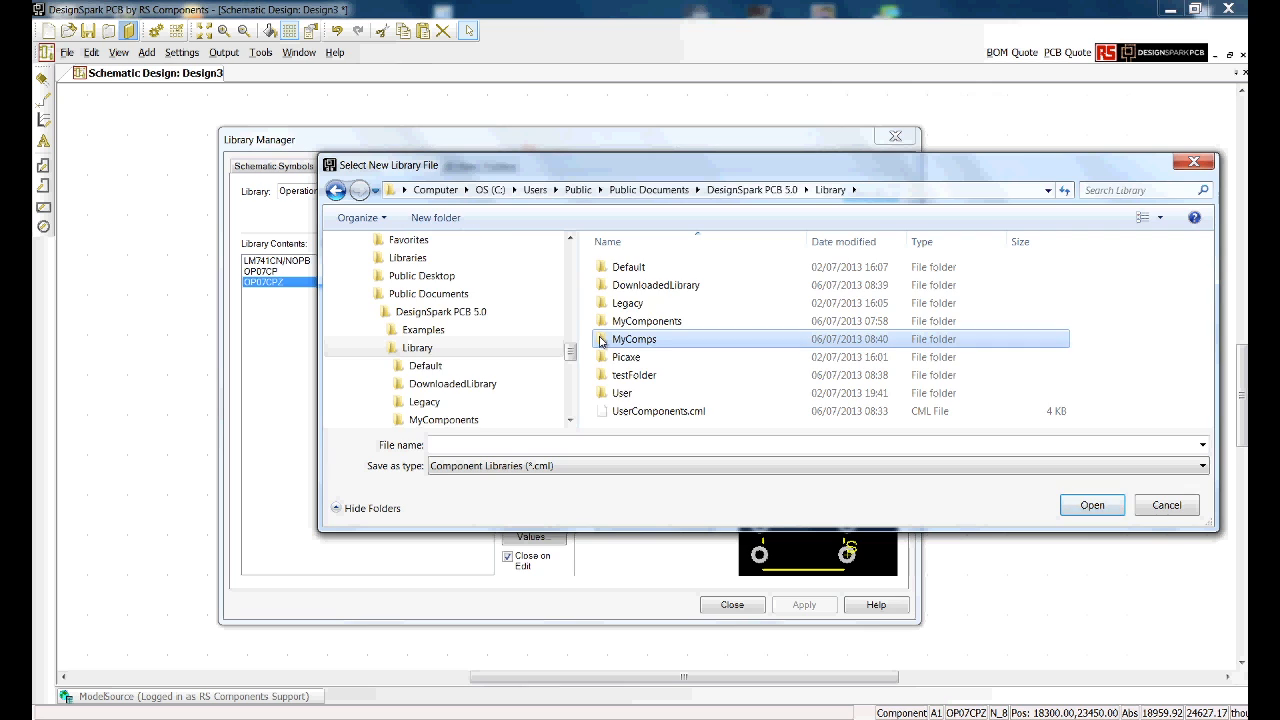
Save the new component library as OpAmps in the MyComps folder and add that folder to the list of library folders.
{"action": "key", "text": "Return"}
{"action": "left_click", "coordinate": [449, 444]}
{"action": "type", "text": "OpAmps"}
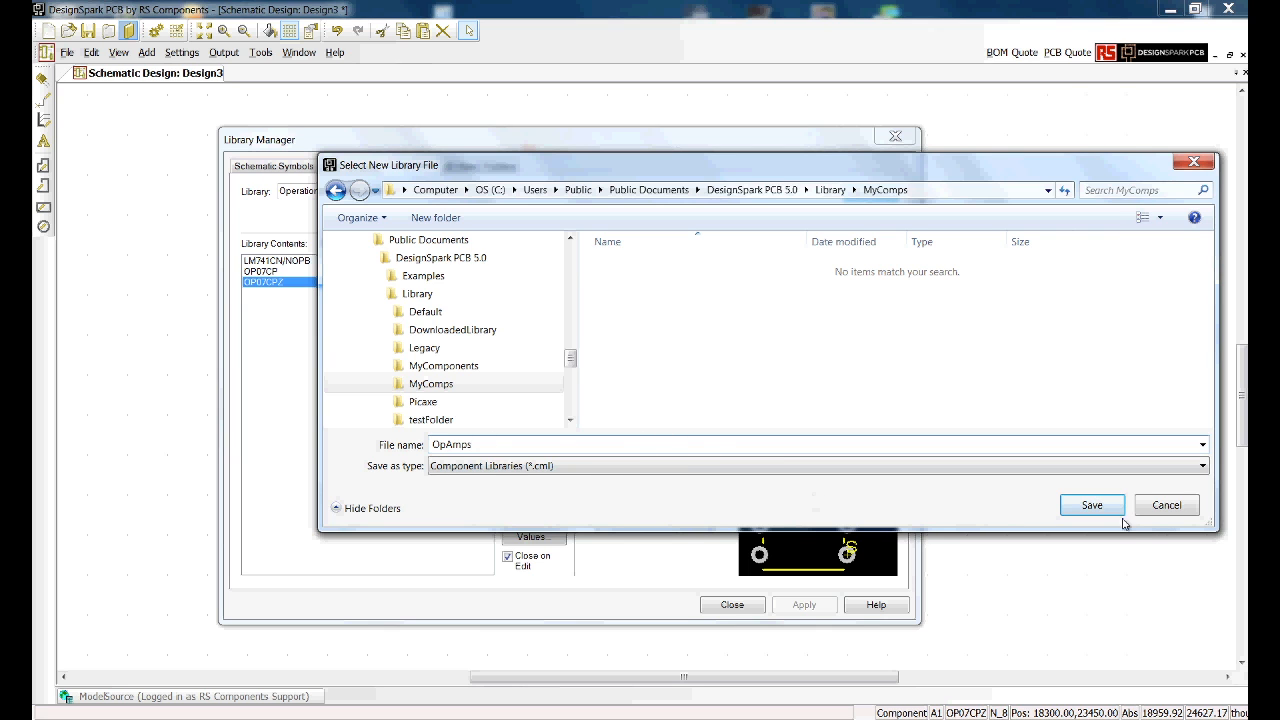
{"action": "left_click", "coordinate": [1092, 505]}
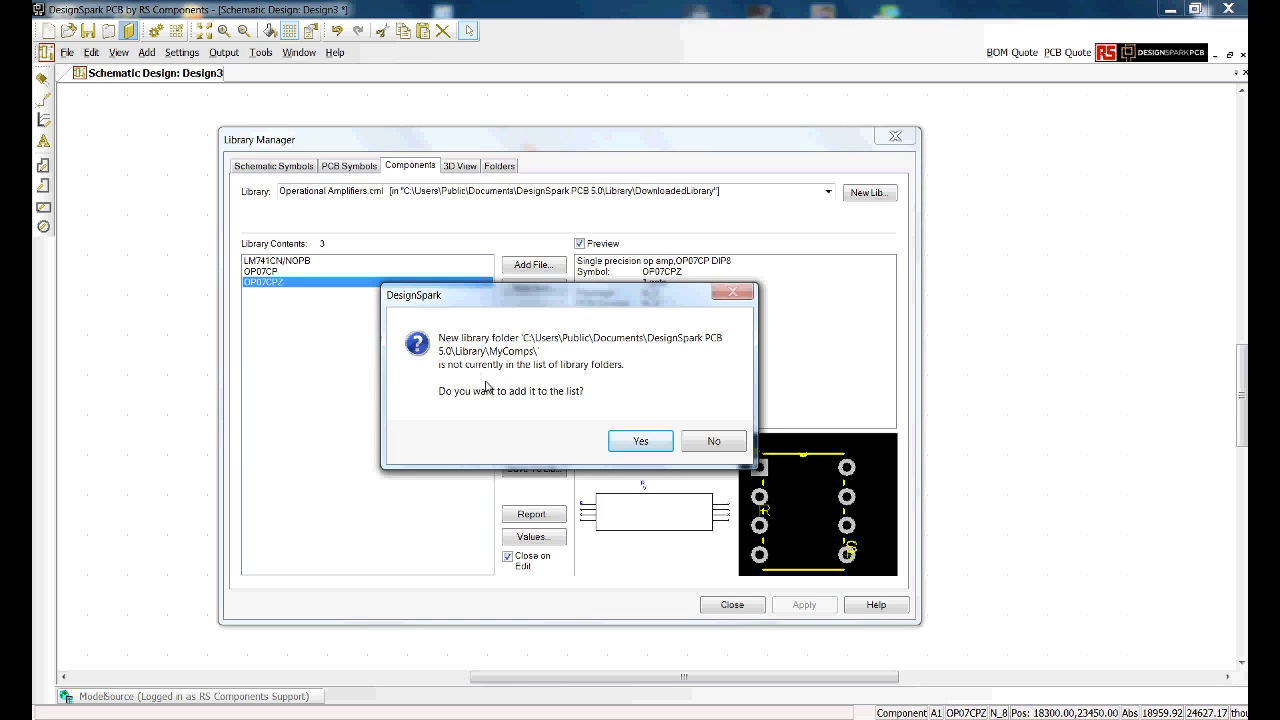
{"action": "left_click", "coordinate": [643, 442]}
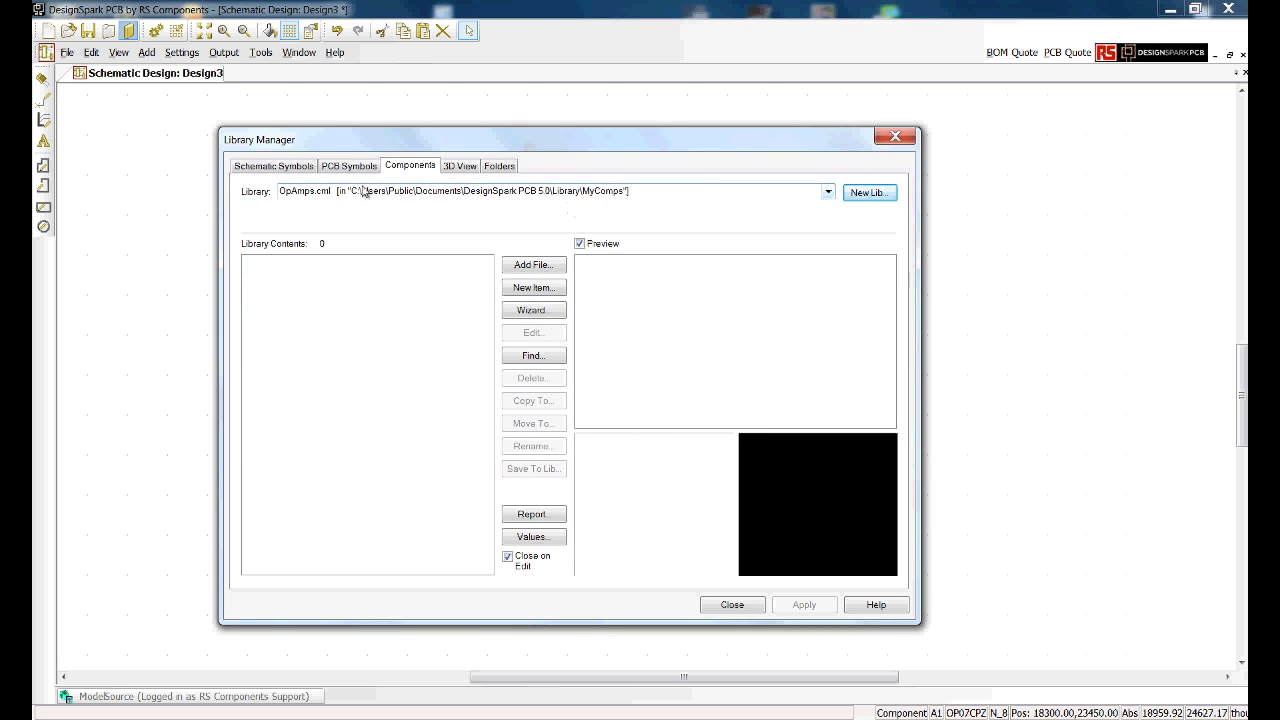
Copy OP07CPZ from the Operational Amplifiers.cml library to OpAmps.cml under the component name "OP07 generic".
{"action": "left_click", "coordinate": [828, 191]}
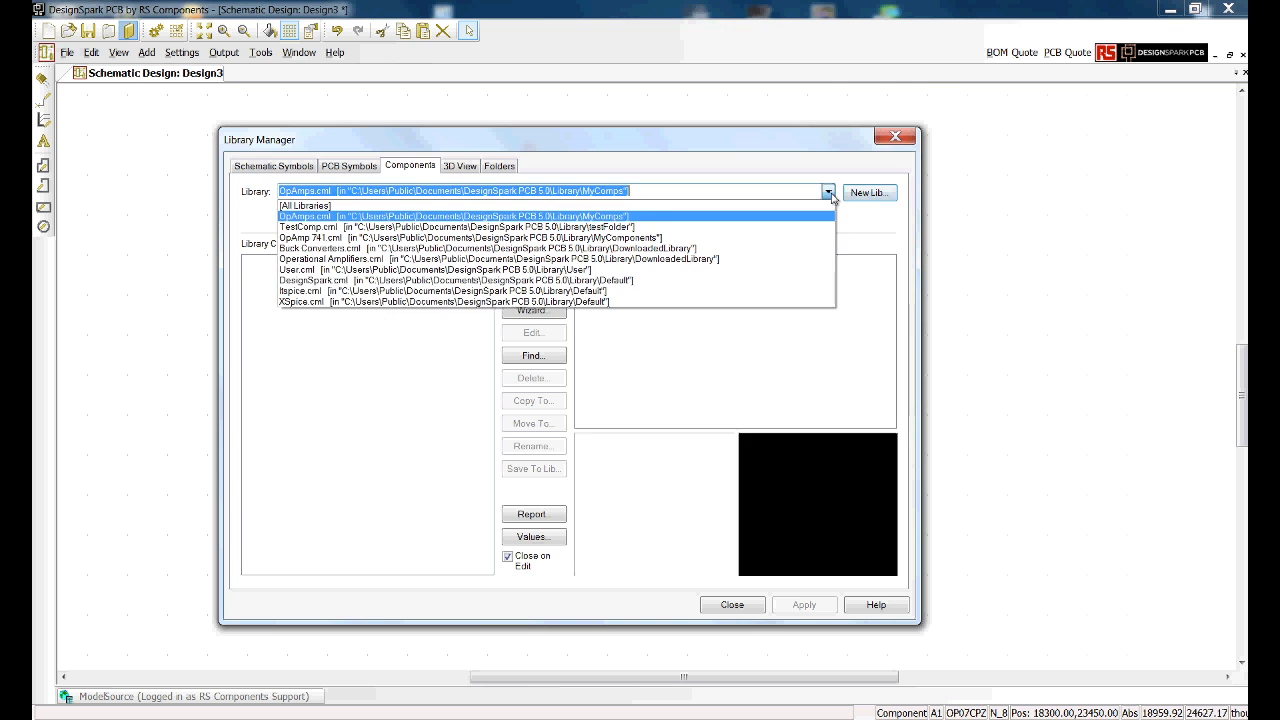
{"action": "left_click", "coordinate": [834, 260]}
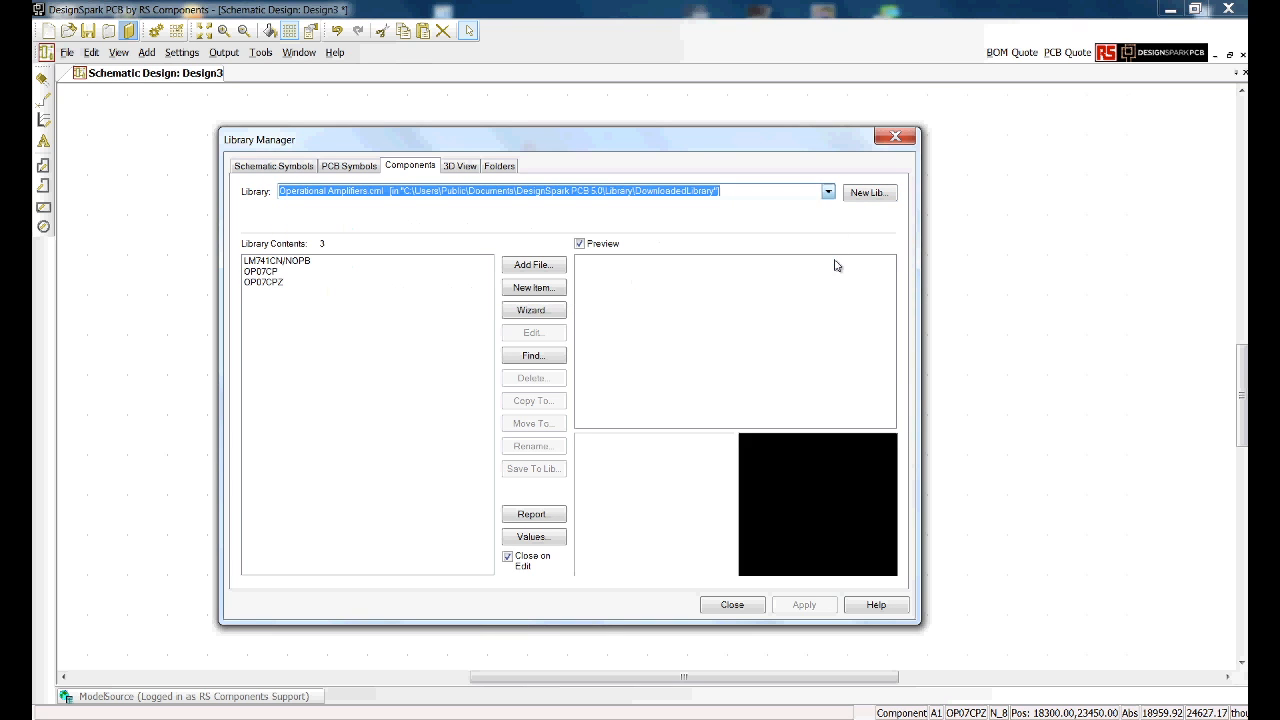
{"action": "left_click", "coordinate": [268, 282]}
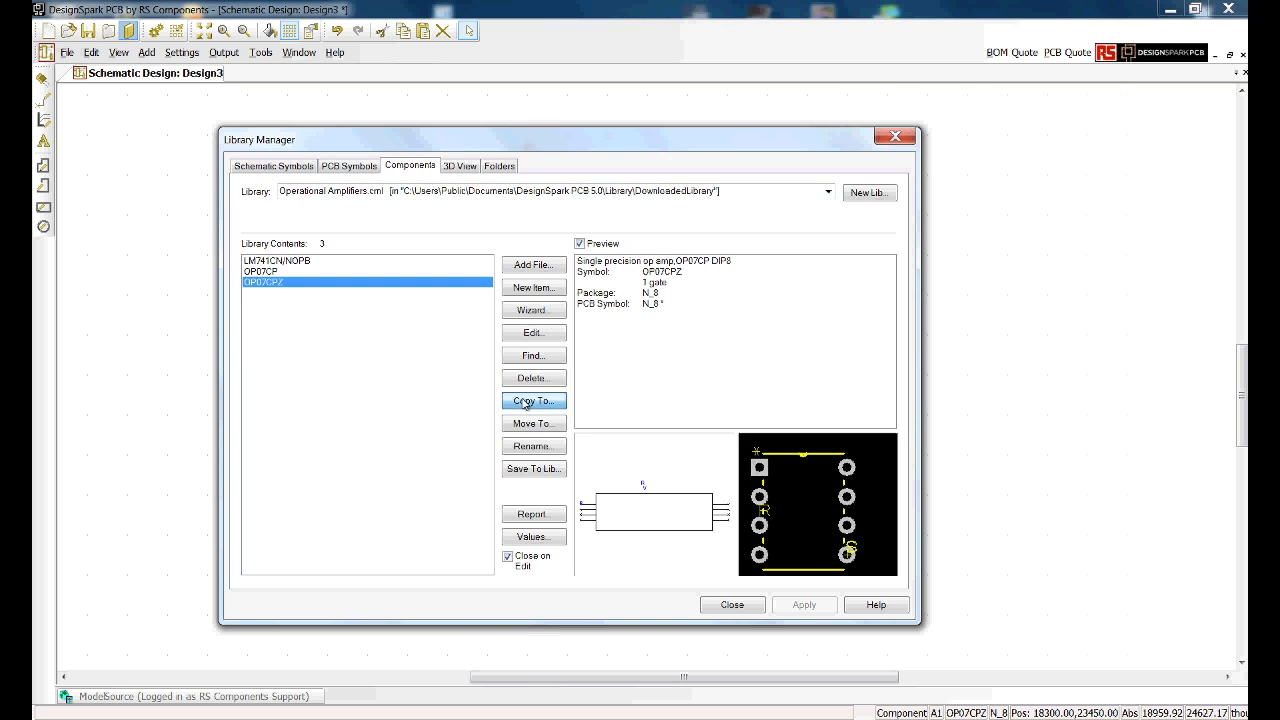
{"action": "left_click", "coordinate": [524, 401]}
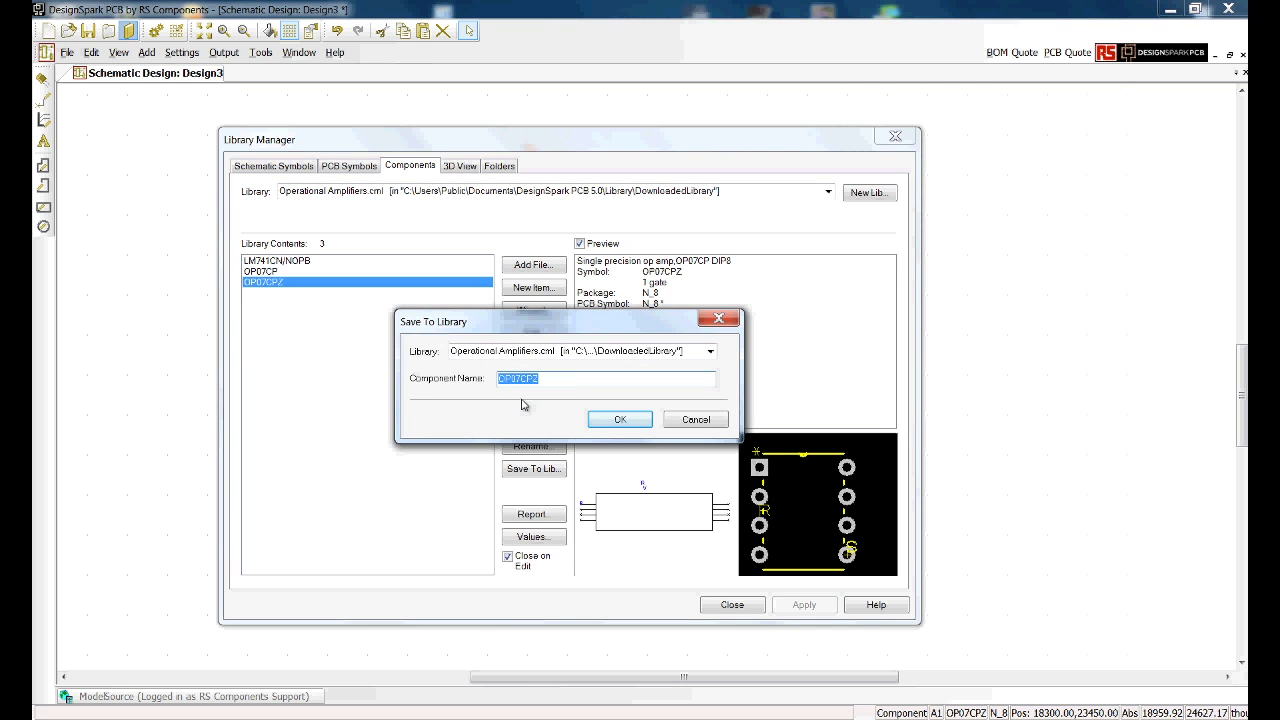
{"action": "left_click", "coordinate": [710, 351]}
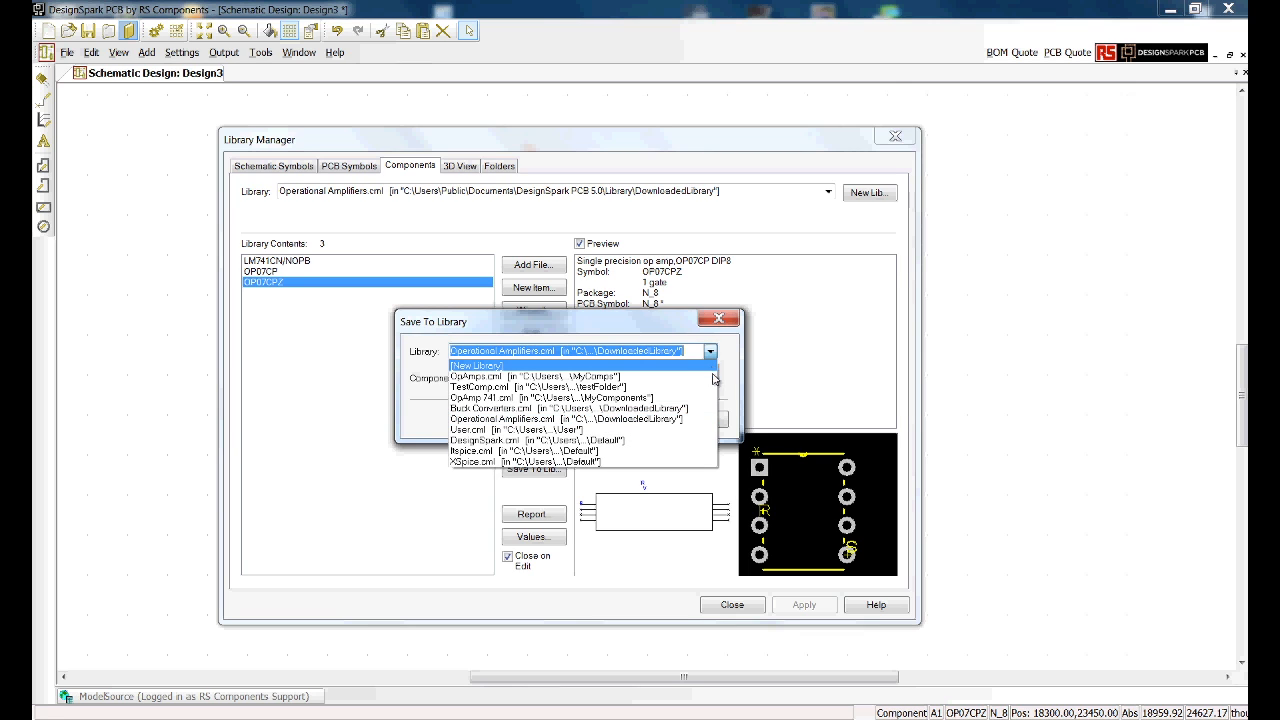
{"action": "left_click", "coordinate": [712, 377]}
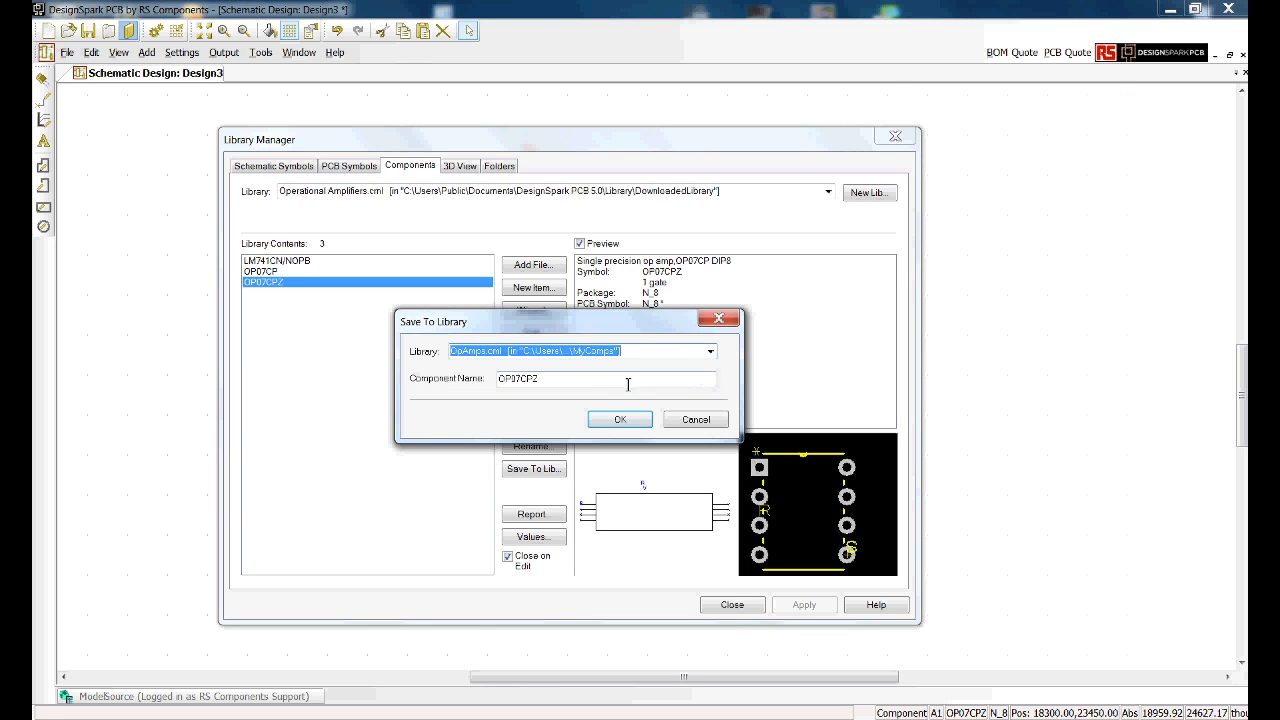
{"action": "left_click", "coordinate": [547, 380]}
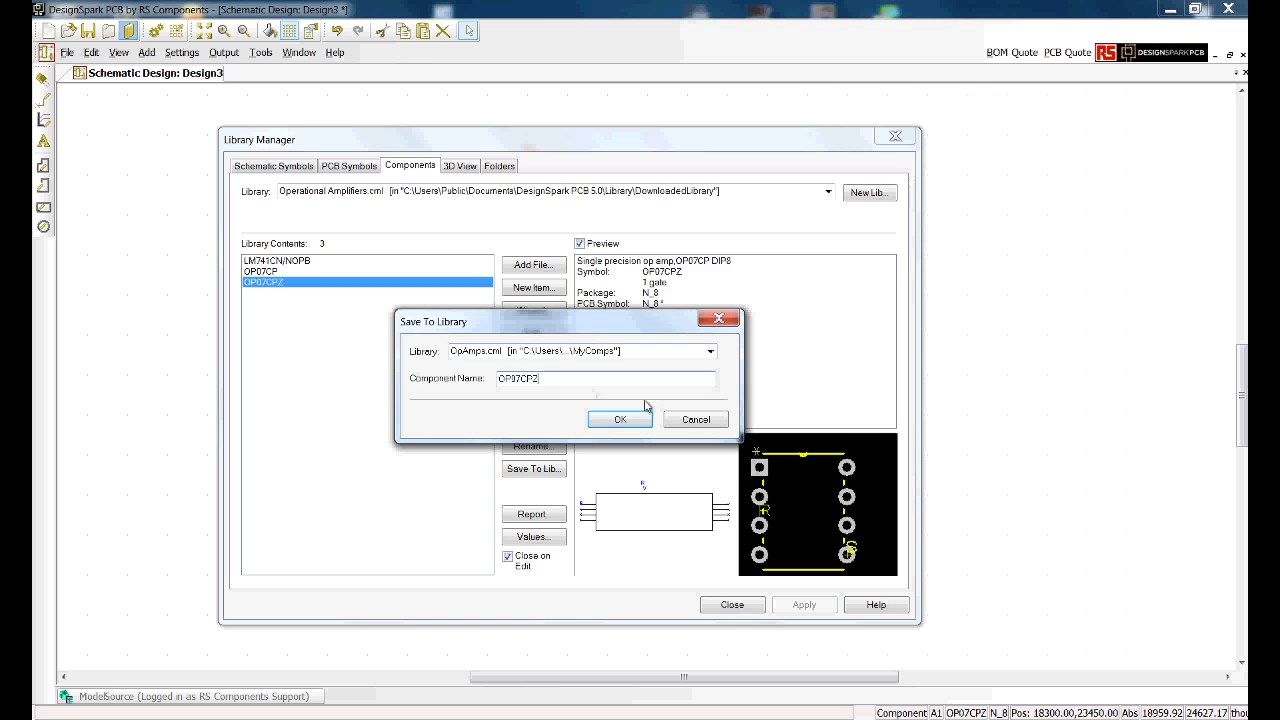
{"action": "type", "text": "OP07 generic"}
{"action": "left_click", "coordinate": [617, 421]}
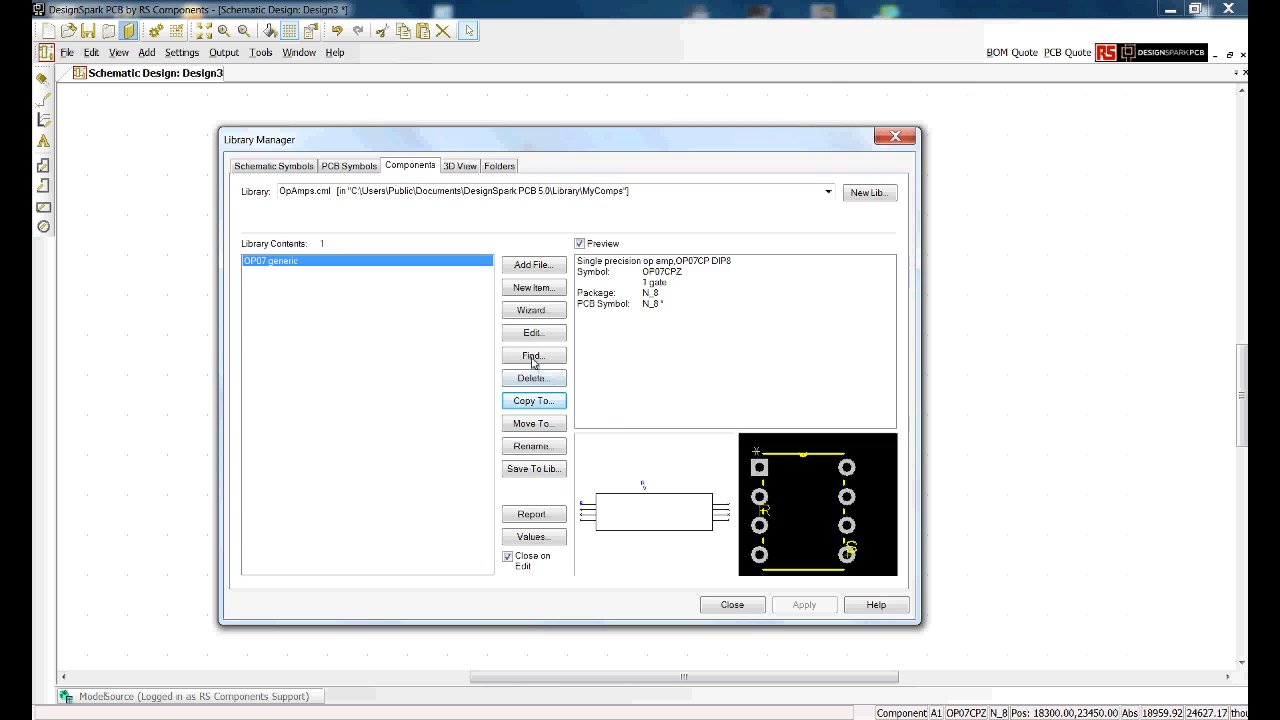
Edit the OP07 generic component and open its gate's schematic symbol for editing.
{"action": "left_click", "coordinate": [530, 336]}
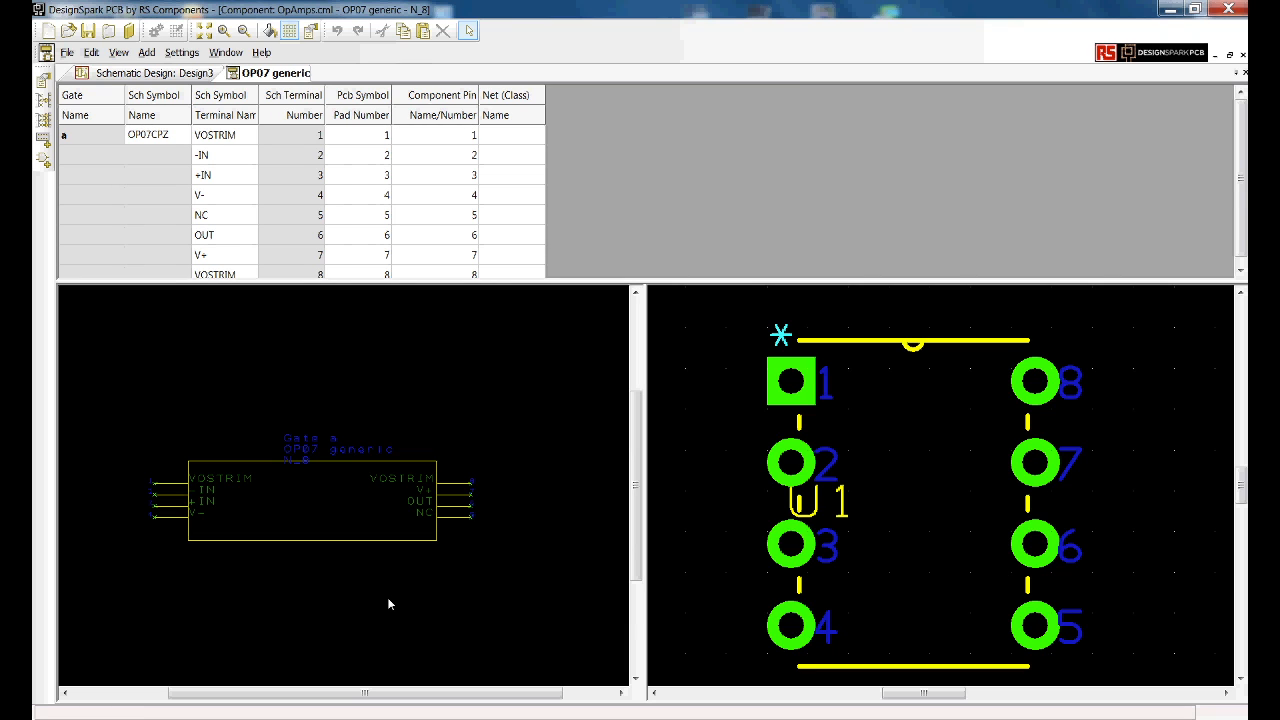
{"action": "left_click", "coordinate": [288, 543]}
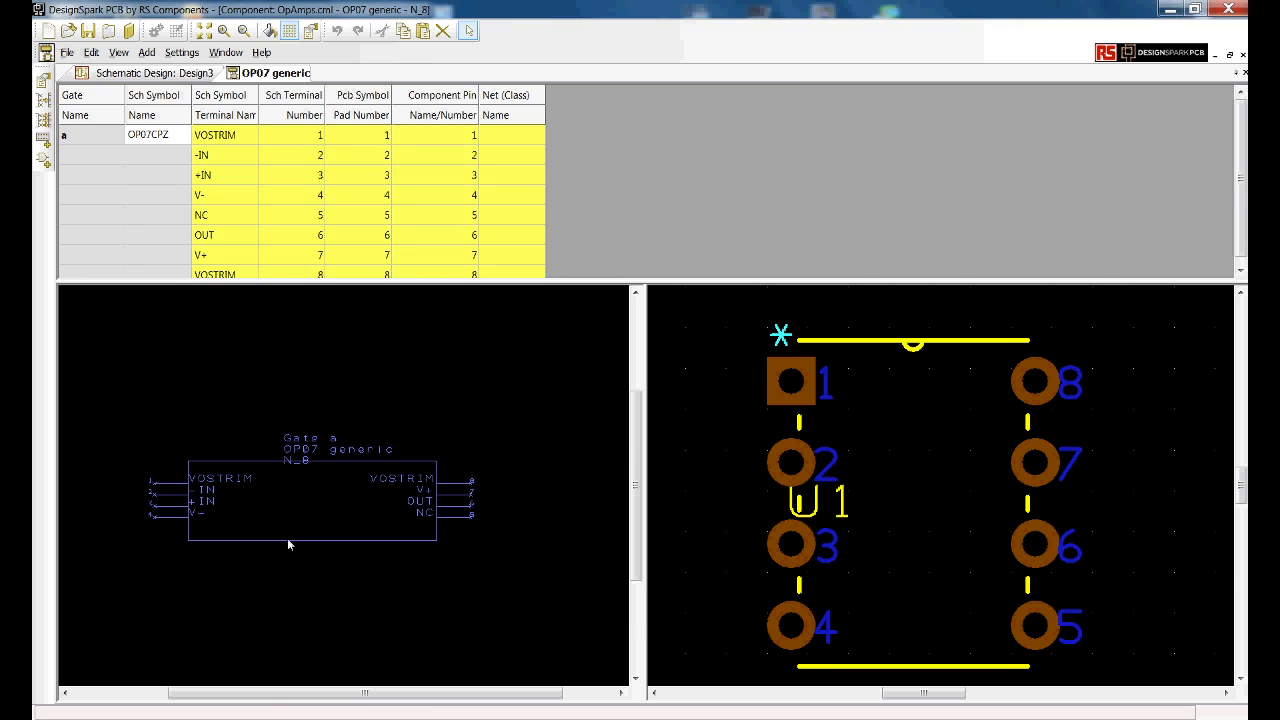
{"action": "right_click", "coordinate": [288, 542]}
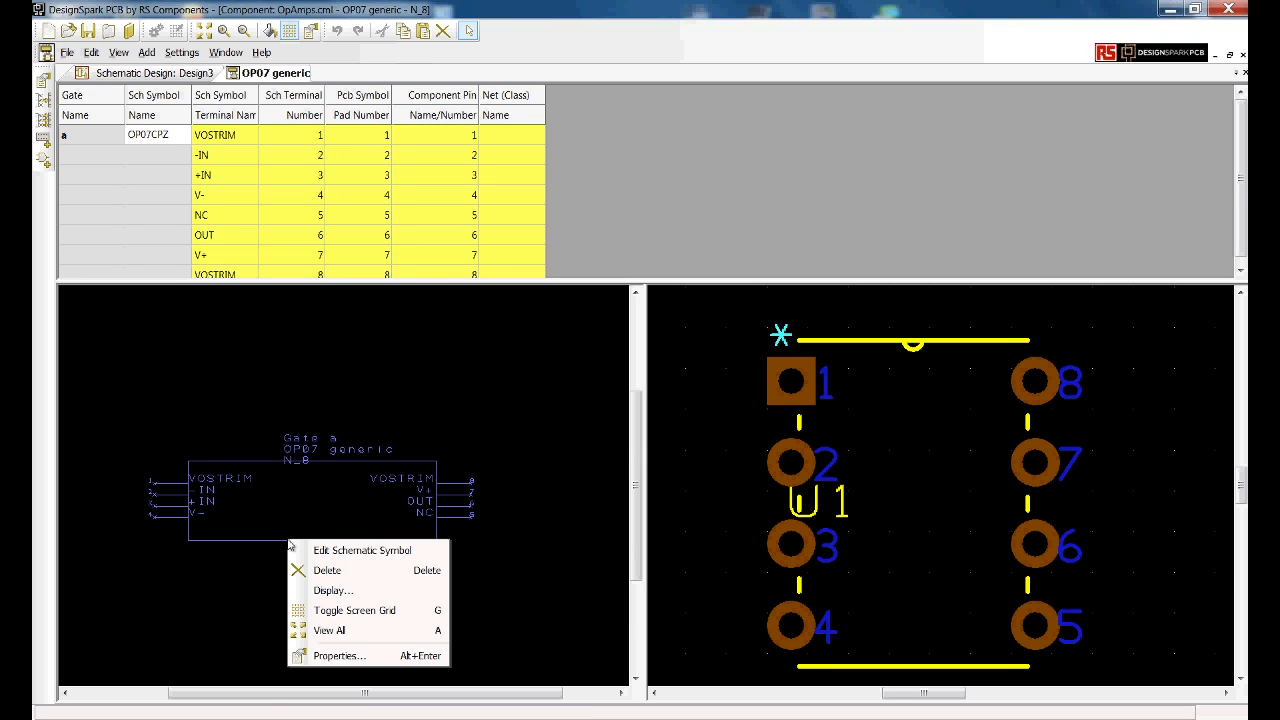
{"action": "left_click", "coordinate": [348, 553]}
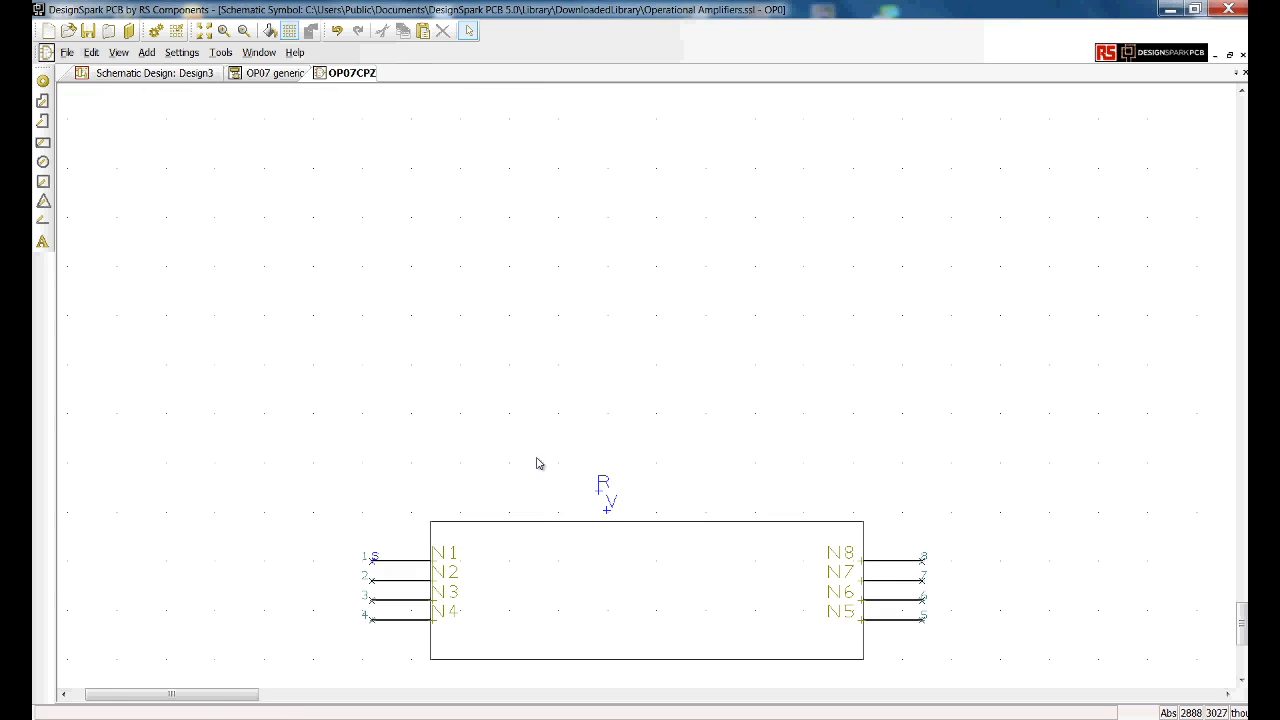
Draw a triangle pointing right, about 888 thou wide and 738 thou high, above the existing rectangular symbol body.
{"action": "left_click", "coordinate": [43, 202]}
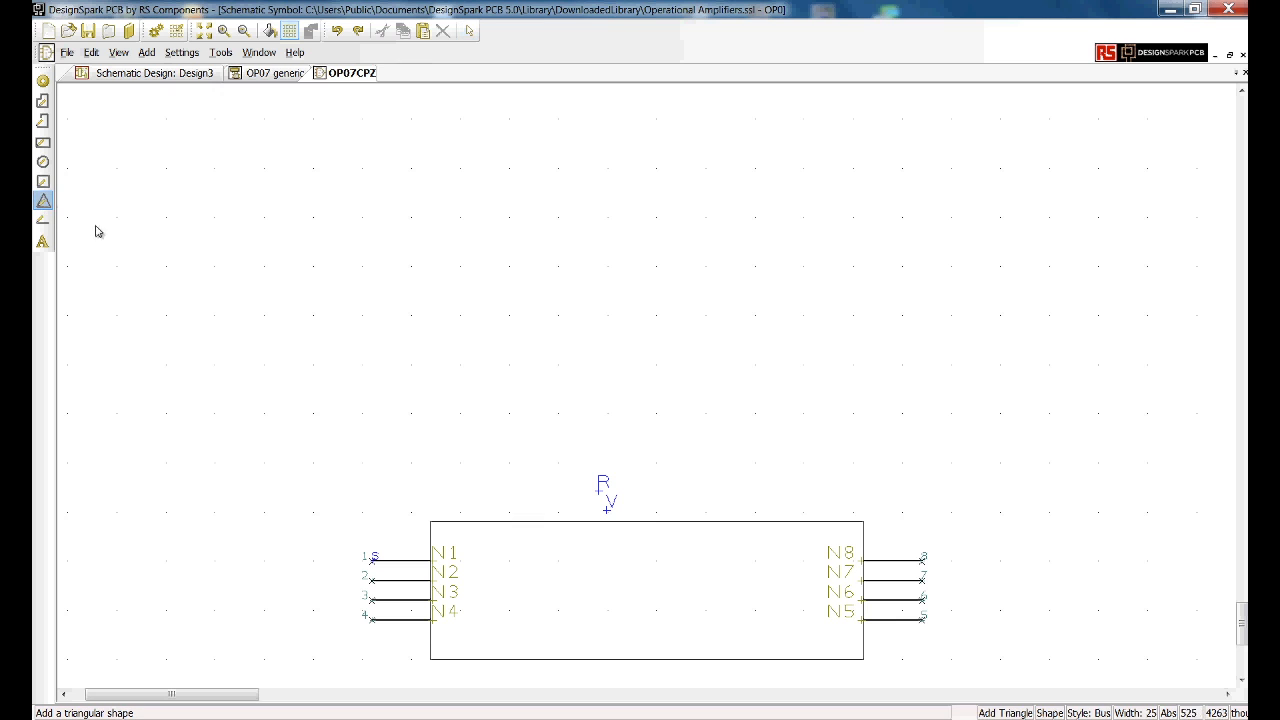
{"action": "left_click", "coordinate": [461, 222]}
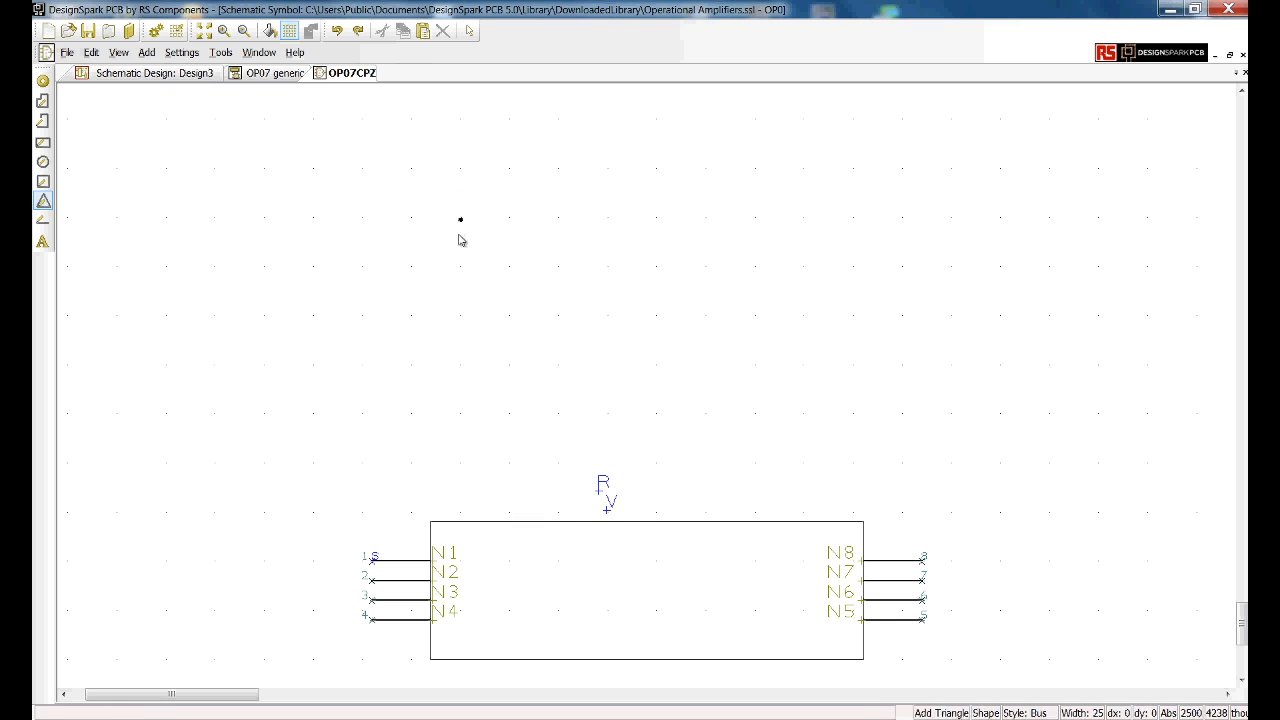
{"action": "left_click", "coordinate": [462, 366]}
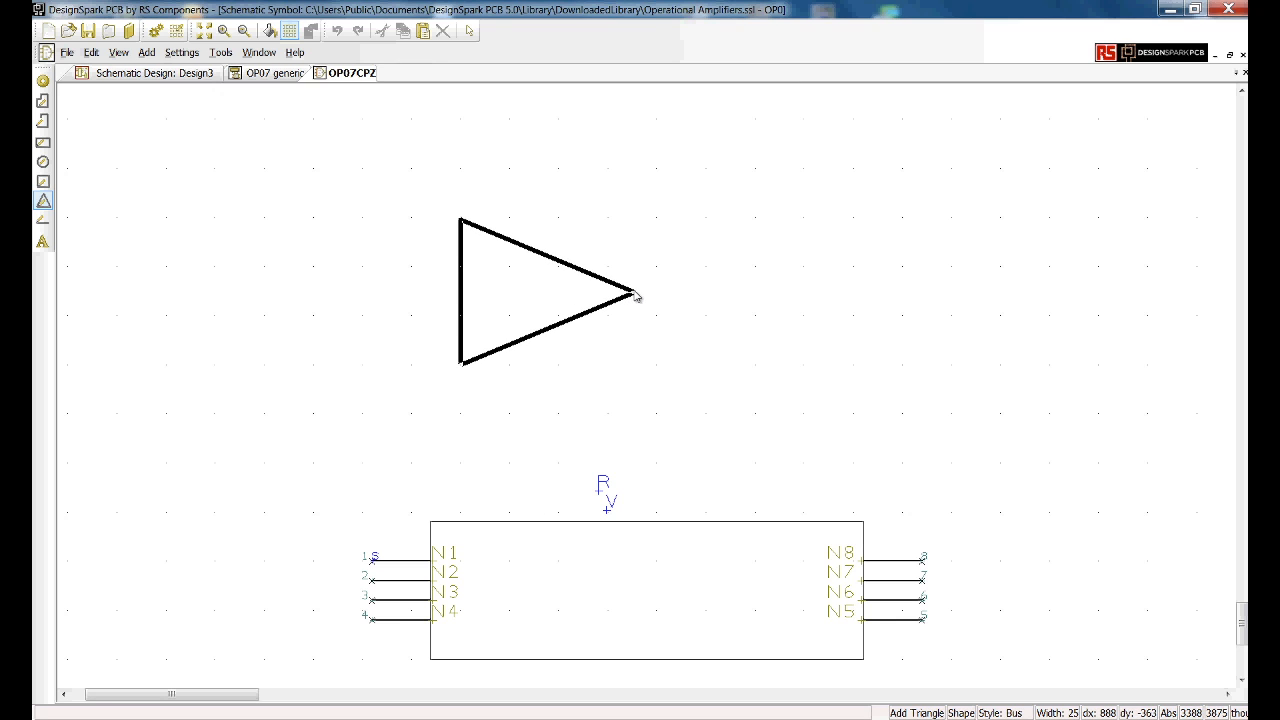
{"action": "left_click", "coordinate": [635, 294]}
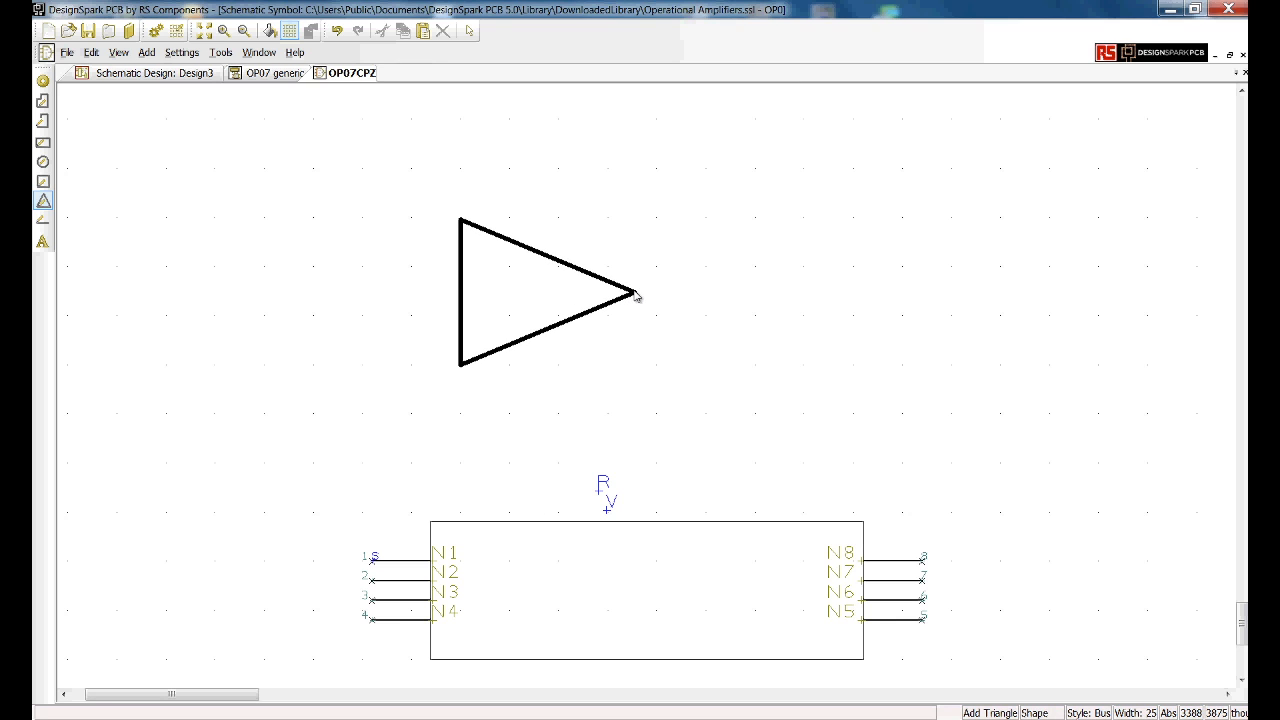
{"action": "key", "text": "Escape"}
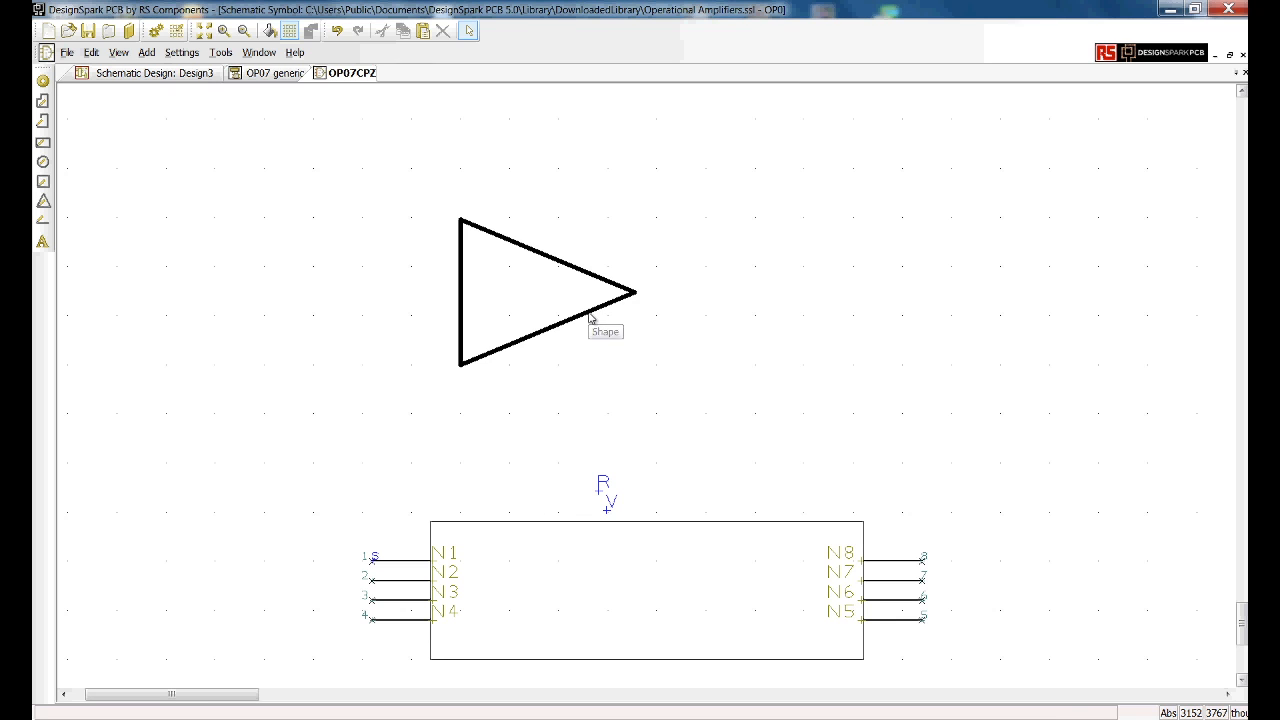
Change the triangle's line style to Symbol Outlines with a width of 5.
{"action": "left_click", "coordinate": [589, 317]}
{"action": "right_click", "coordinate": [589, 317]}
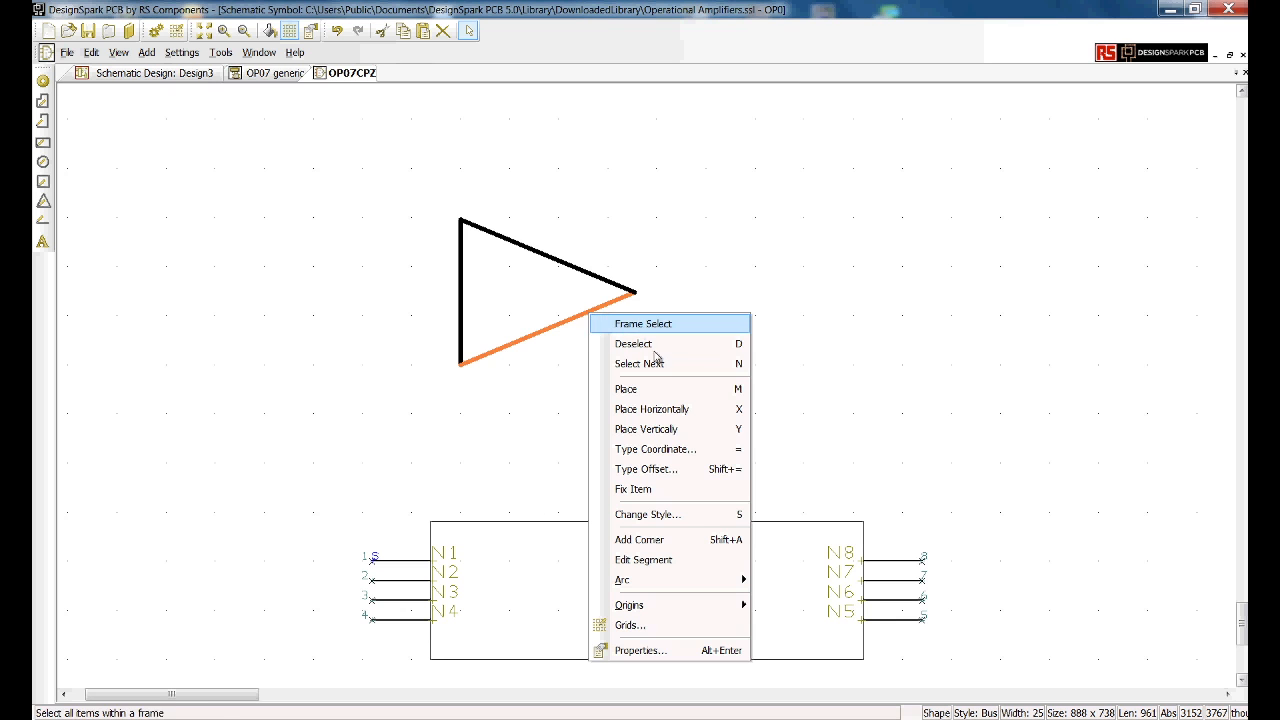
{"action": "left_click", "coordinate": [667, 515]}
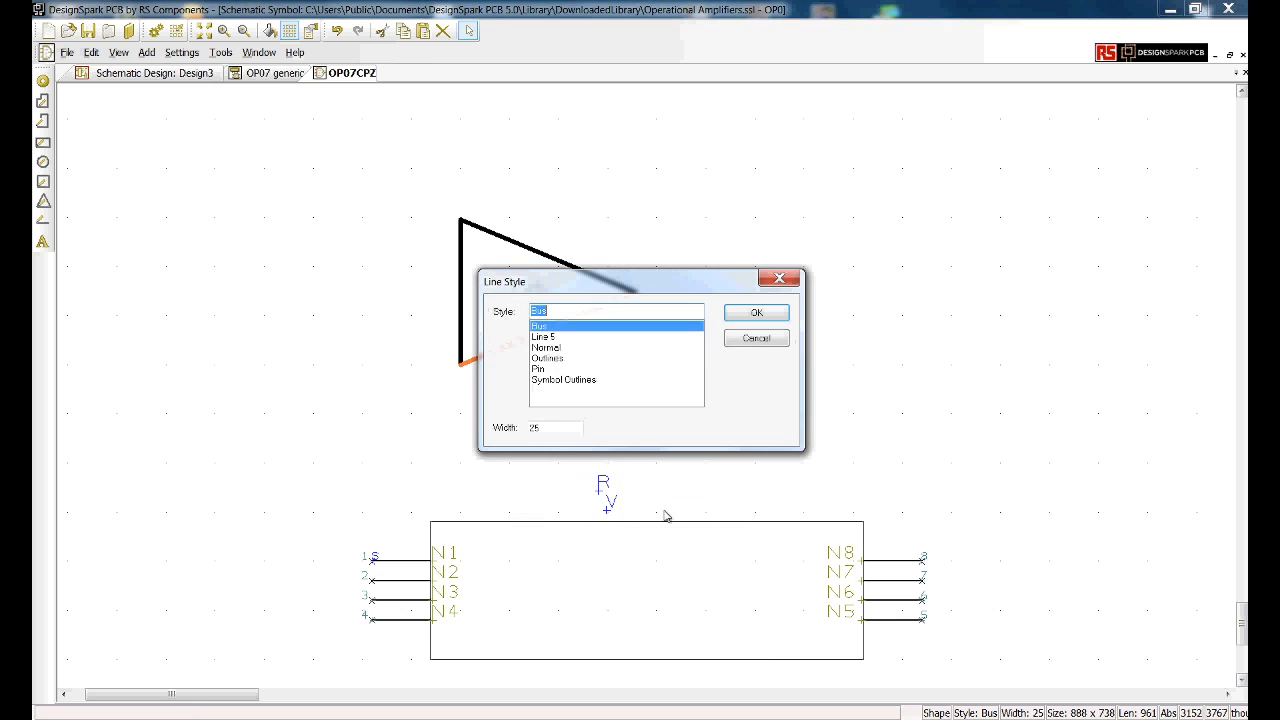
{"action": "left_click", "coordinate": [540, 381]}
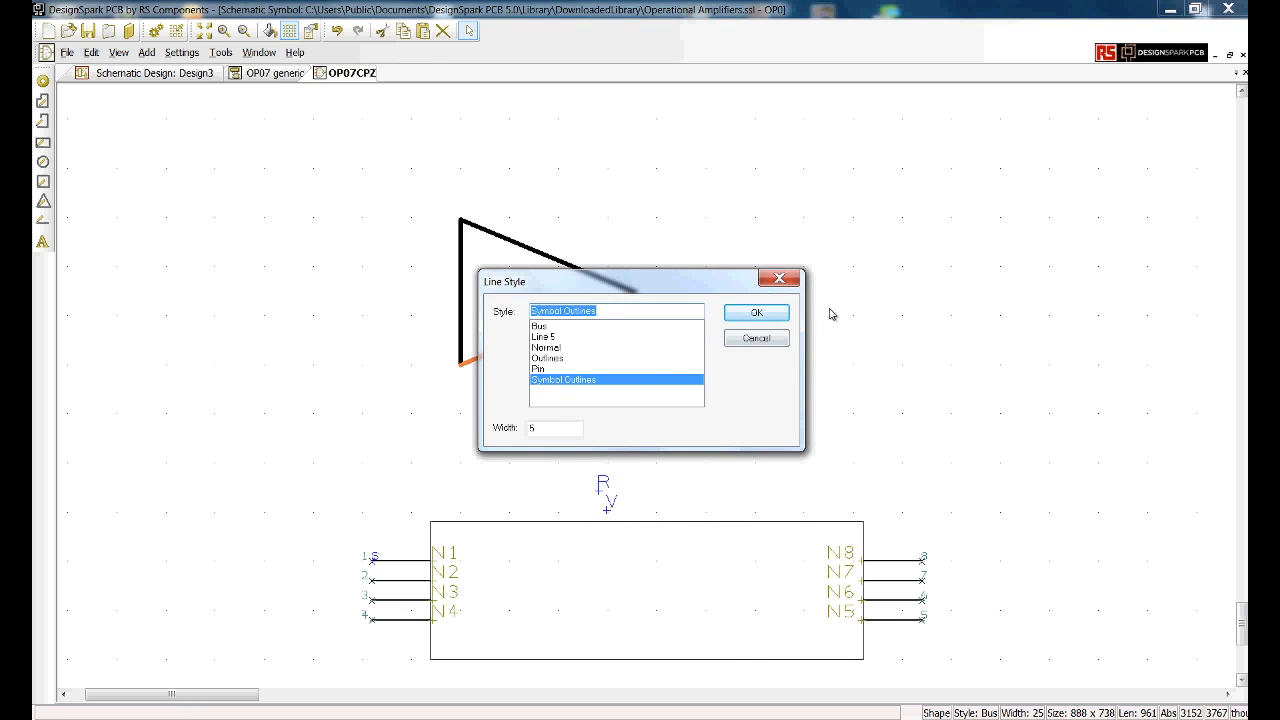
{"action": "left_click", "coordinate": [784, 315]}
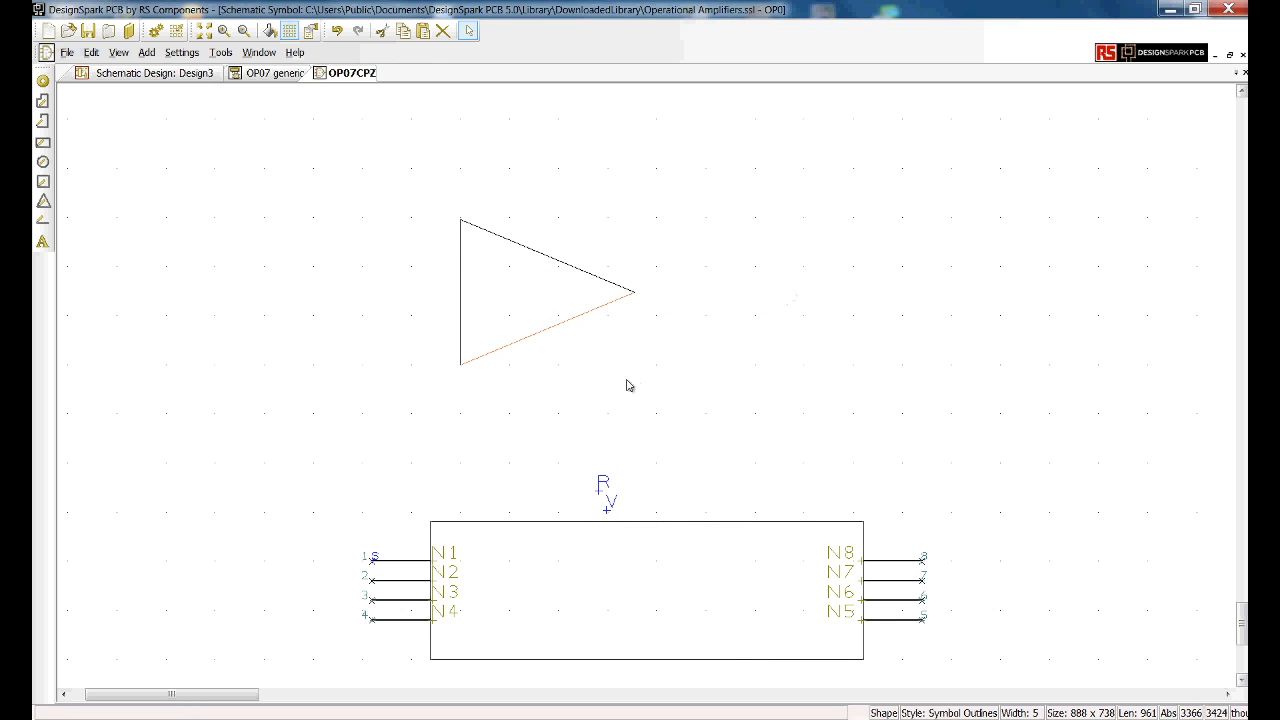
{"action": "left_click", "coordinate": [575, 364]}
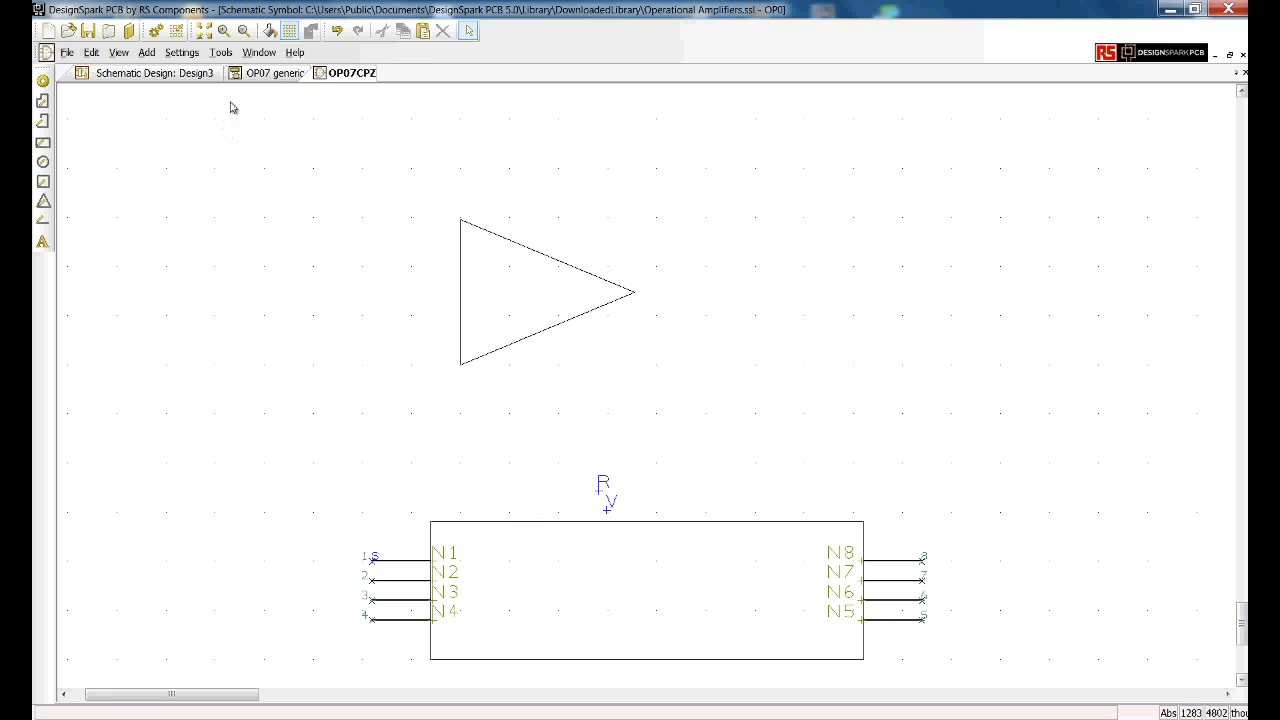
Check the pin assignments in the OP07 generic component and move pins 2 and 3 of the symbol onto the triangle's vertical edge.
{"action": "left_click", "coordinate": [268, 75]}
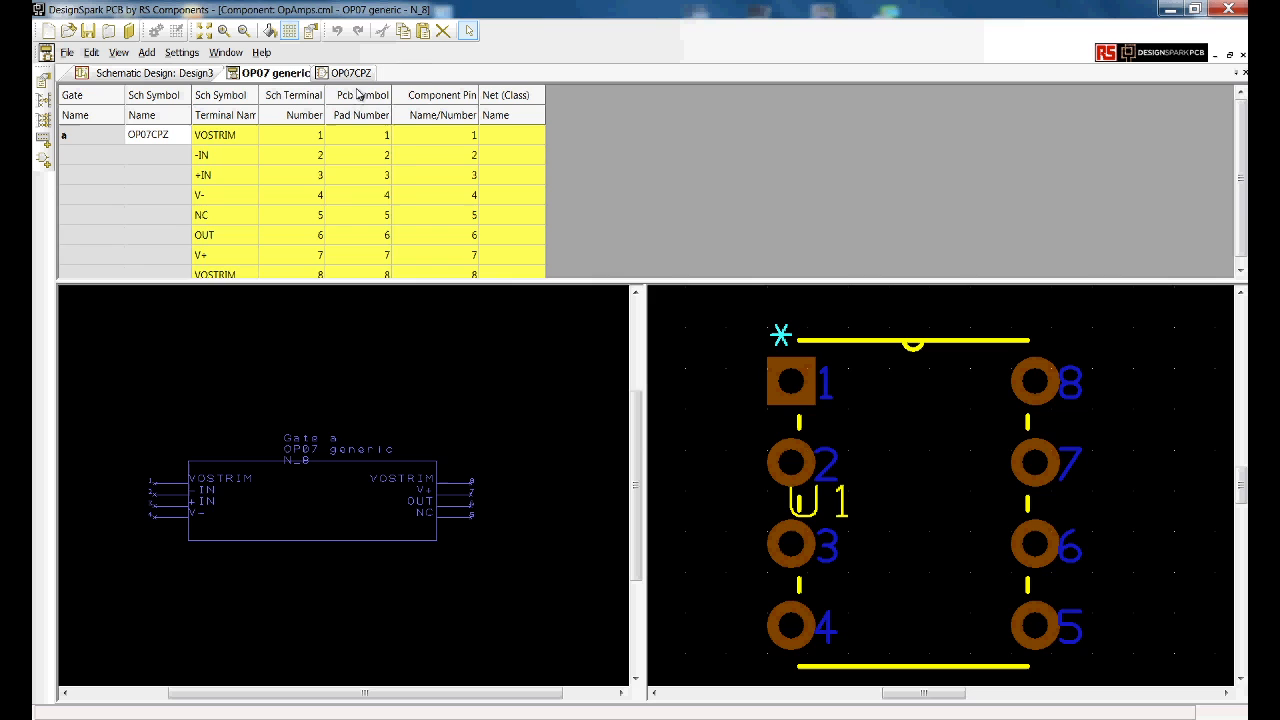
{"action": "left_click", "coordinate": [350, 73]}
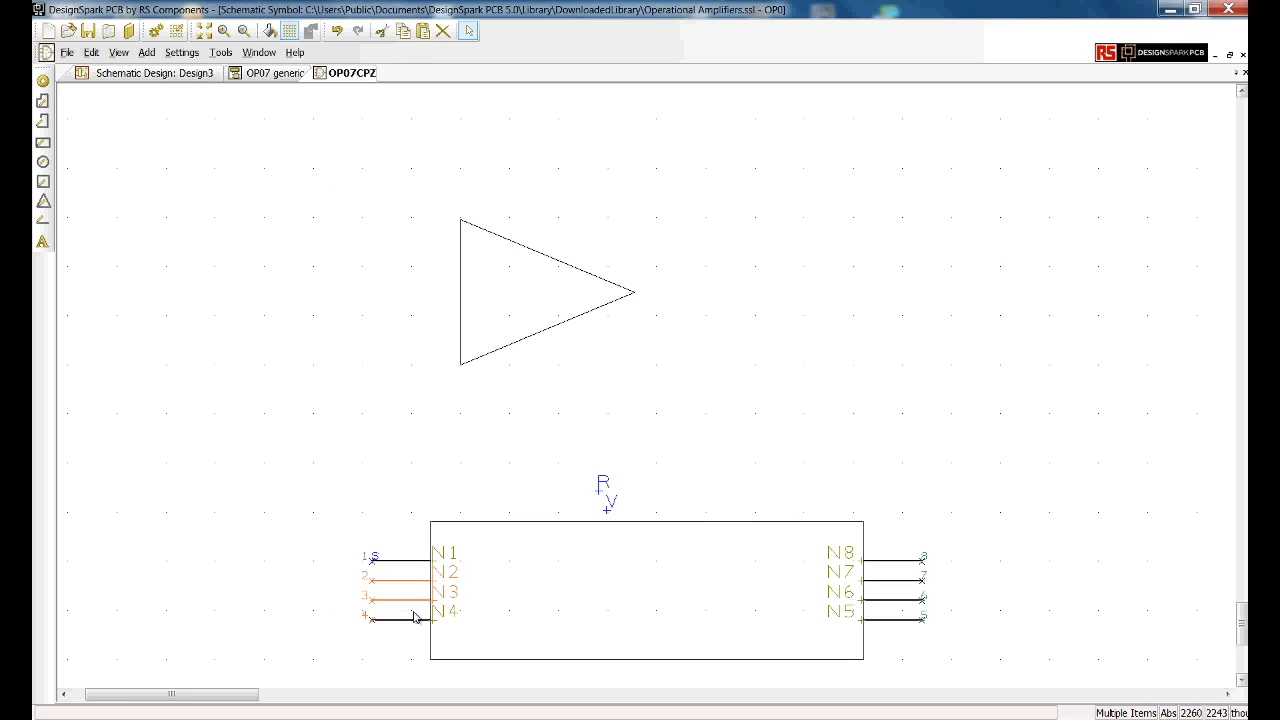
{"action": "mouse_move", "coordinate": [414, 611]}
{"action": "left_mouse_down"}
{"action": "mouse_move", "coordinate": [366, 562]}
{"action": "mouse_move", "coordinate": [427, 282]}
{"action": "left_mouse_up"}
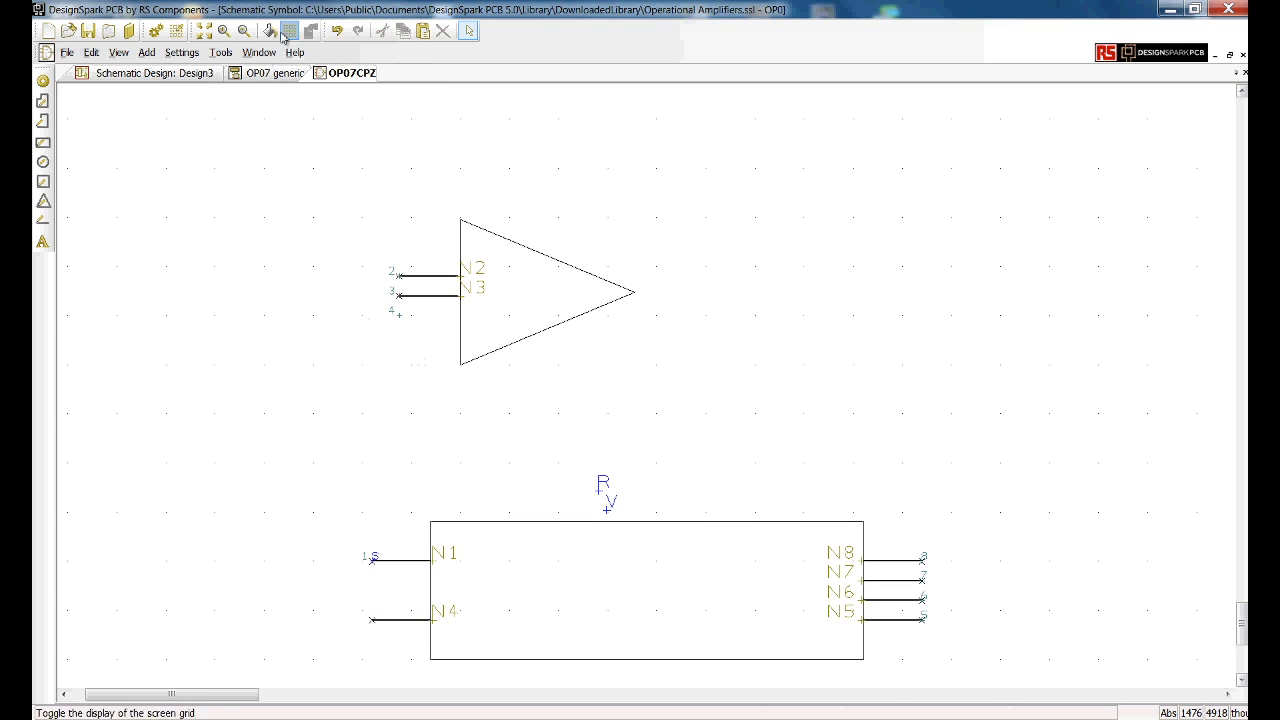
Place pin 4 vertically on the triangle's lower sloping edge and set its name horizontally inside the triangle.
{"action": "left_click_drag", "start_coordinate": [385, 620], "coordinate": [537, 388]}
{"action": "key", "text": "r"}
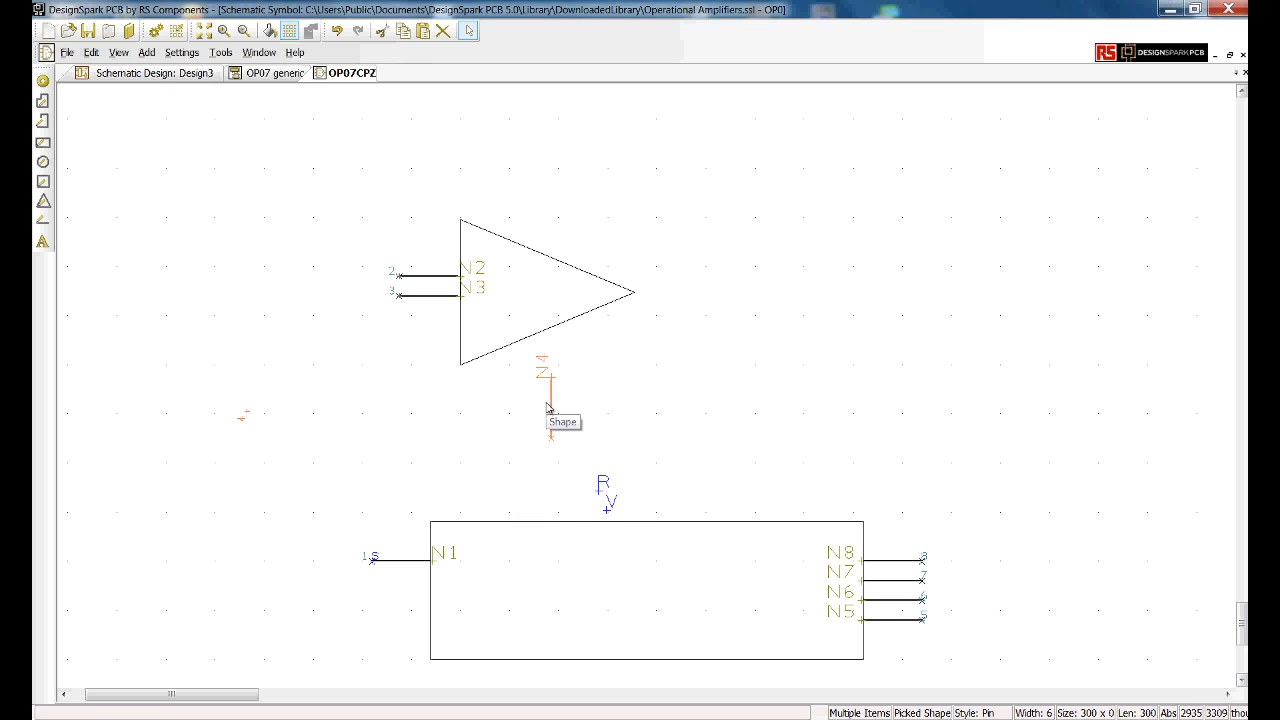
{"action": "left_click_drag", "start_coordinate": [551, 406], "coordinate": [491, 385]}
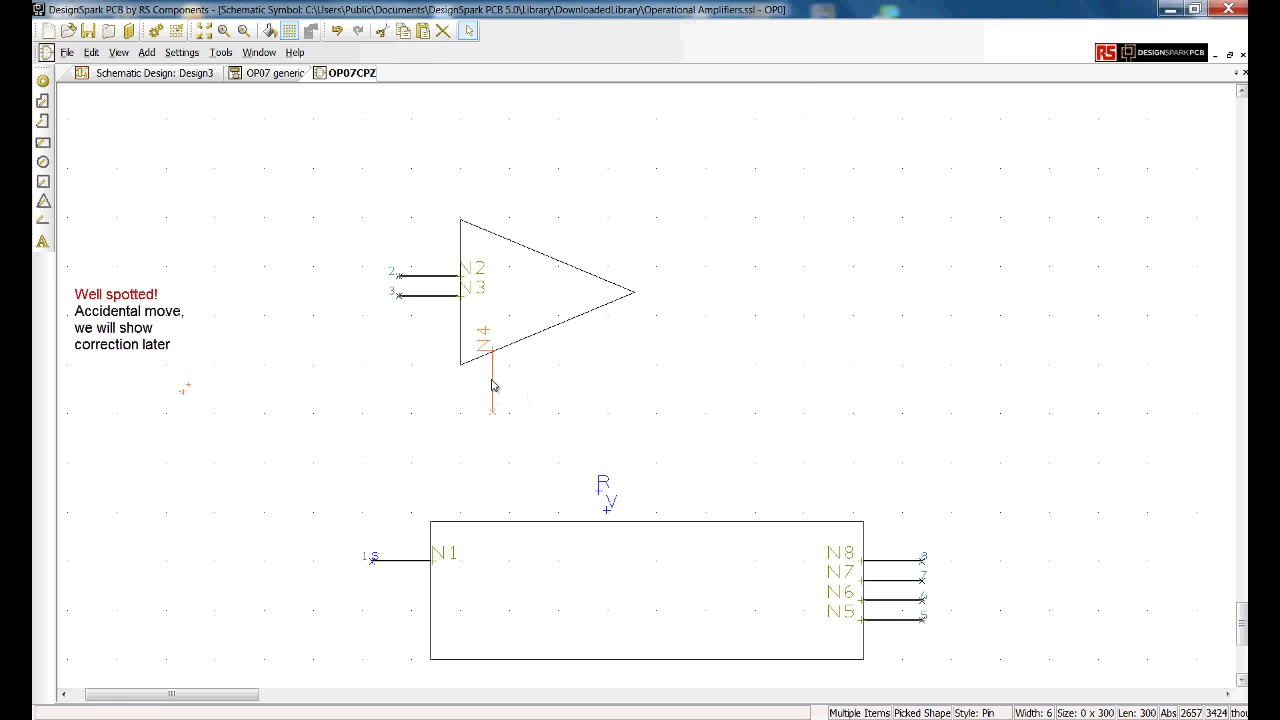
{"action": "left_click", "coordinate": [514, 382]}
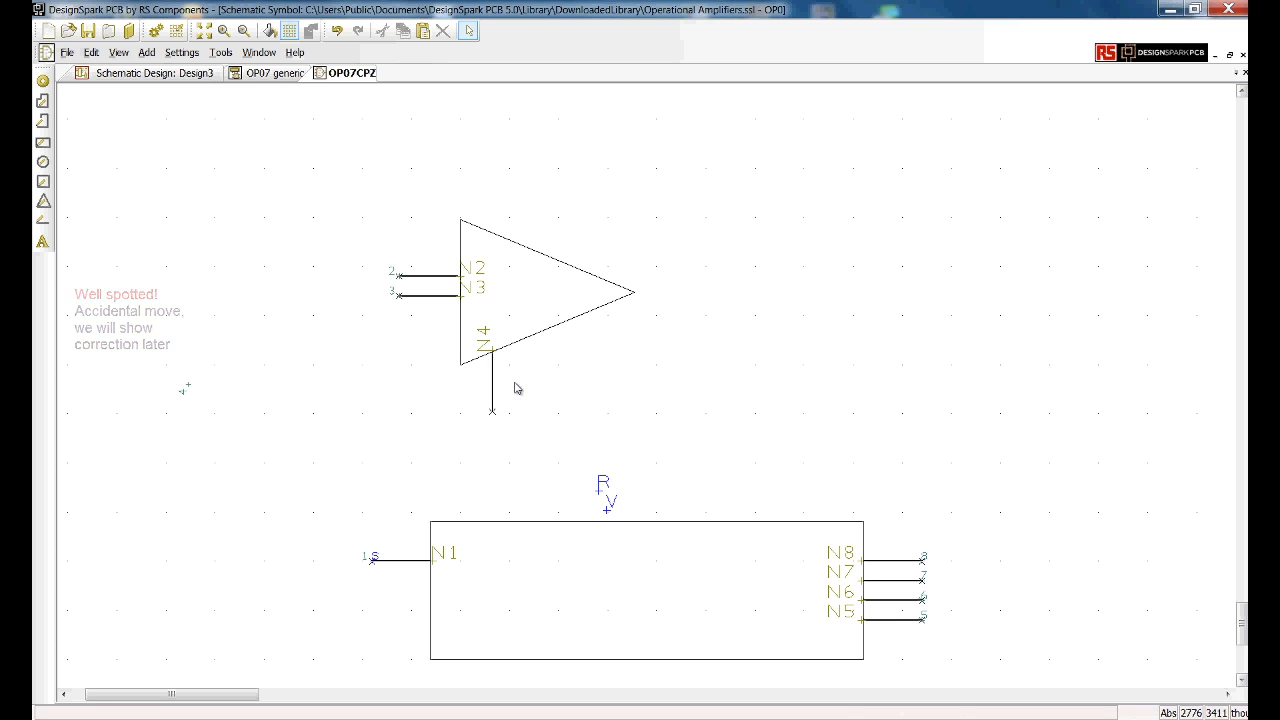
{"action": "left_click", "coordinate": [483, 346]}
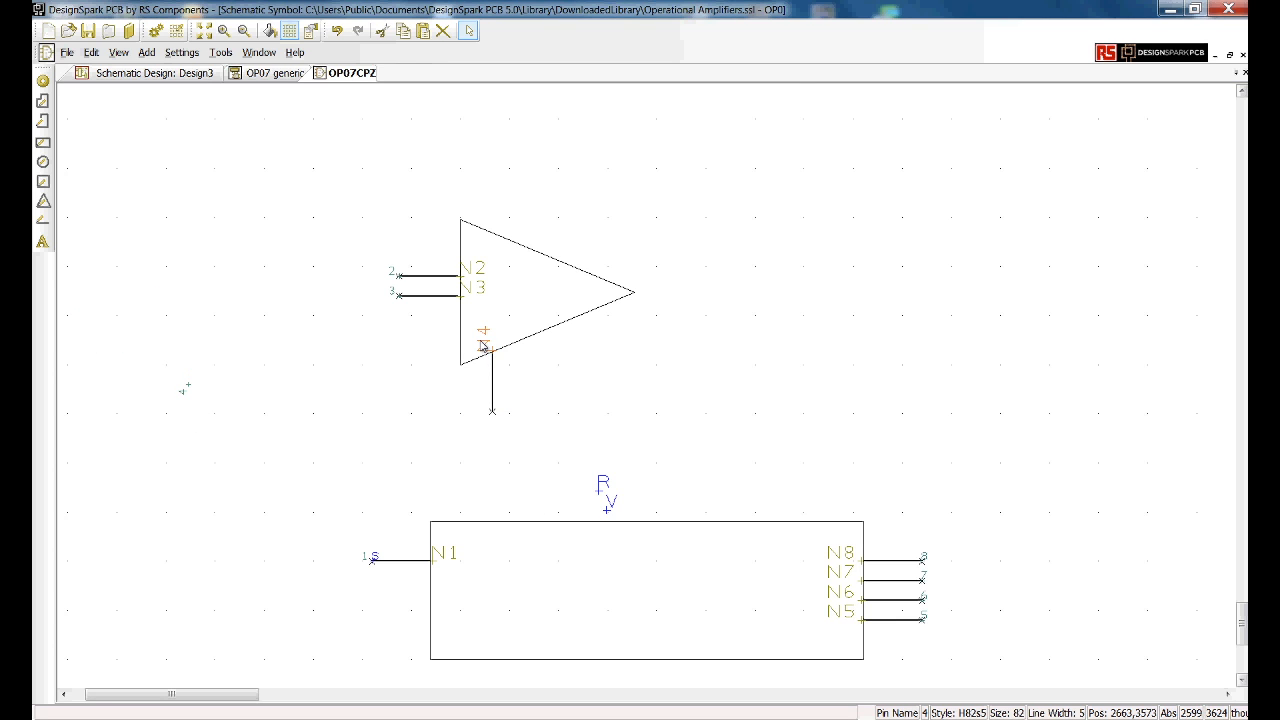
{"action": "left_click_drag", "start_coordinate": [488, 366], "coordinate": [495, 344]}
Place pin 7 vertically on the upper sloping edge near the triangle's tip and turn its name horizontal inside the triangle.
{"action": "left_click_drag", "start_coordinate": [890, 582], "coordinate": [591, 243]}
{"action": "key", "text": "r"}
{"action": "left_click", "coordinate": [589, 294]}
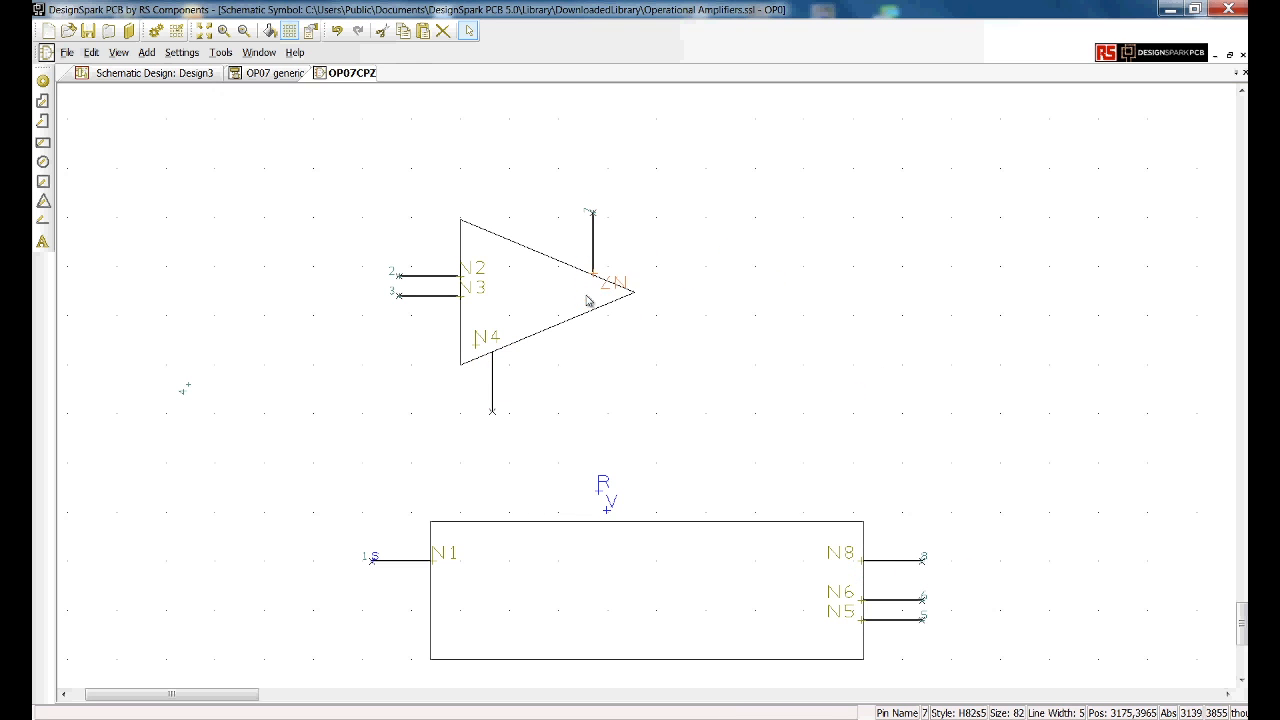
{"action": "key", "text": "r"}
Place pin 1 vertically on the upper sloping edge near the triangle's upper corner and turn its name horizontal.
{"action": "left_click_drag", "start_coordinate": [368, 558], "coordinate": [484, 250]}
{"action": "key", "text": "r"}
{"action": "left_click", "coordinate": [505, 245]}
{"action": "key", "text": "r"}
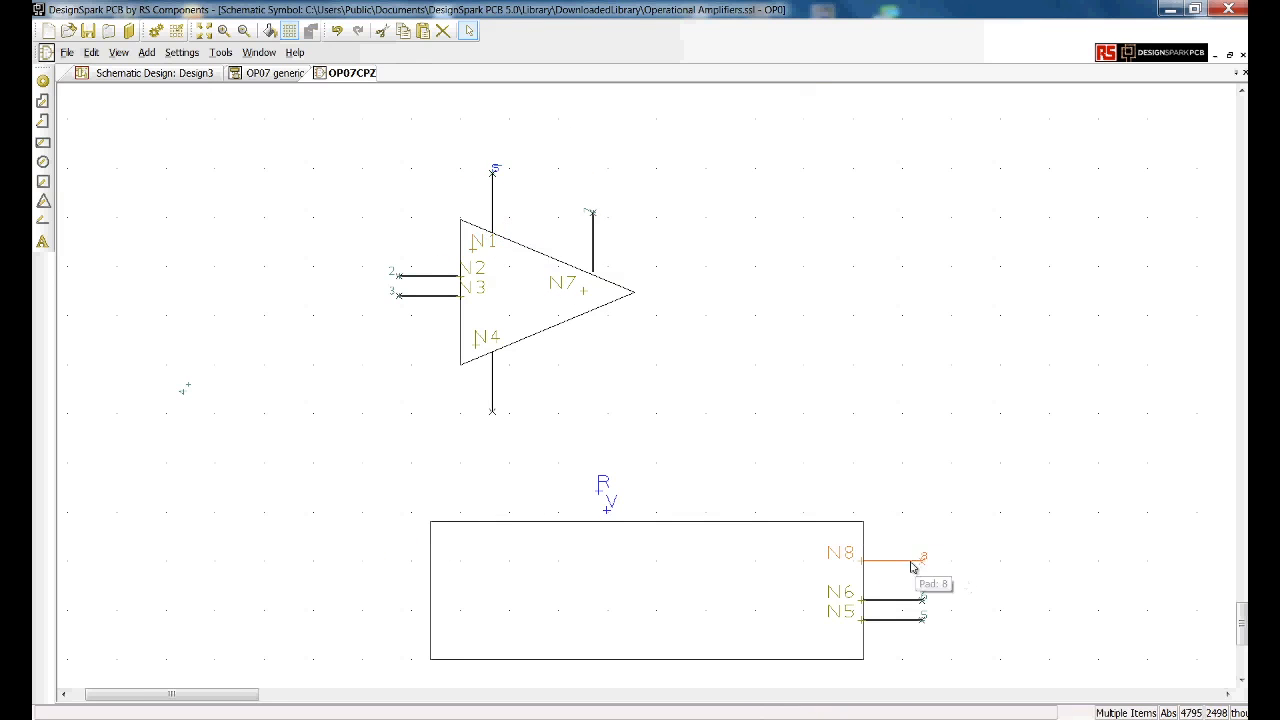
Place pin 8 vertically on the upper sloping edge between pins 1 and 7, with its name horizontal inside the triangle.
{"action": "left_click_drag", "start_coordinate": [905, 562], "coordinate": [521, 260]}
{"action": "key", "text": "r"}
{"action": "left_click", "coordinate": [522, 272]}
{"action": "key", "text": "r"}
{"action": "key", "text": "r"}
{"action": "key", "text": "r"}
{"action": "left_click", "coordinate": [521, 262]}
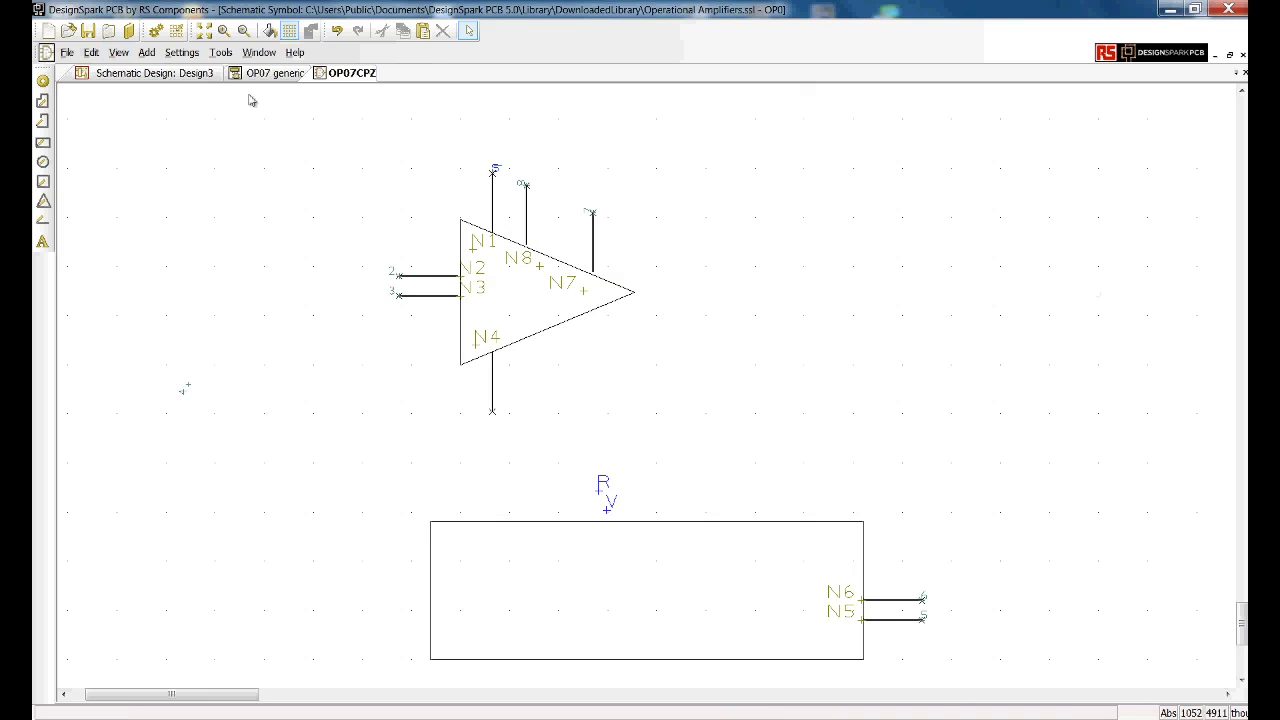
Attach pin 6 to the triangle's tip and shift pin 4 to the middle of the lower sloping edge.
{"action": "left_click_drag", "start_coordinate": [894, 603], "coordinate": [643, 286]}
{"action": "left_click_drag", "start_coordinate": [492, 371], "coordinate": [548, 358]}
Place pin 5 vertically on the lower sloping edge near the triangle's lower corner and turn its name horizontal inside the triangle.
{"action": "left_click_drag", "start_coordinate": [894, 618], "coordinate": [486, 339]}
{"action": "key", "text": "r"}
{"action": "key", "text": "r"}
{"action": "key", "text": "r"}
{"action": "left_click", "coordinate": [529, 420]}
{"action": "left_click", "coordinate": [498, 335]}
{"action": "key", "text": "r"}
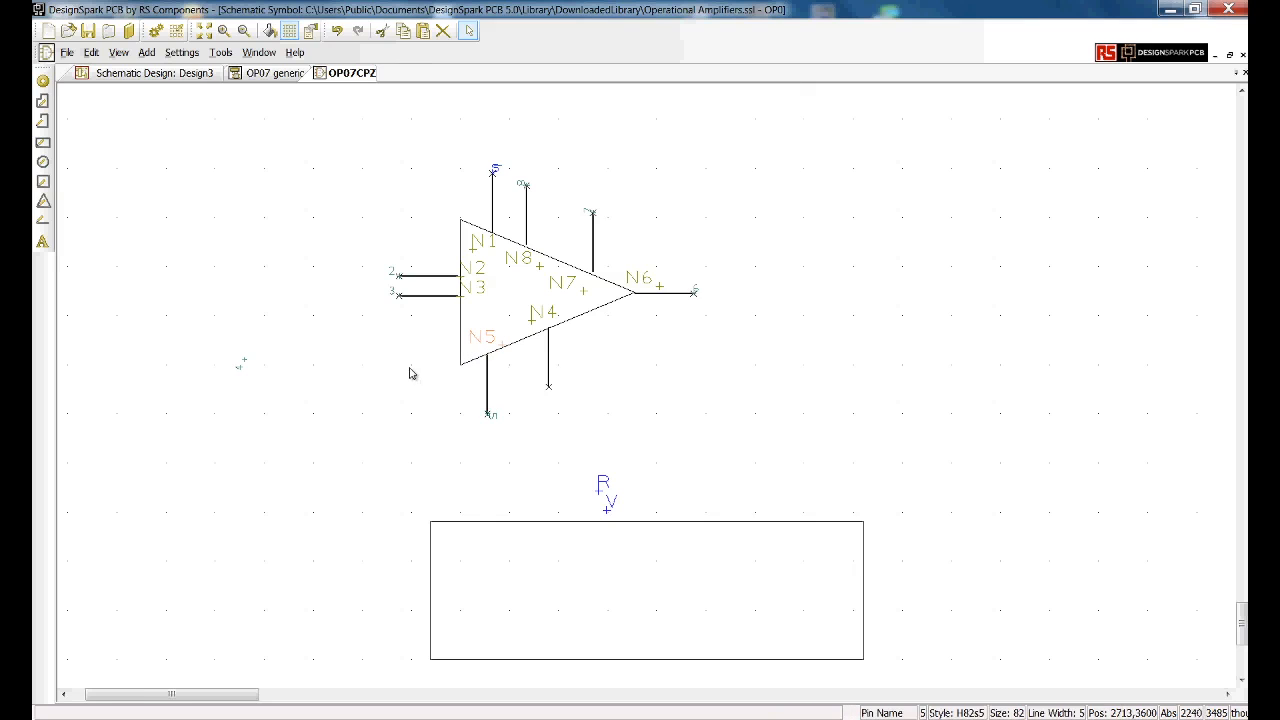
Move the R and V labels beside pin 7 above the triangle's tip and space pins 2 and 3 further apart.
{"action": "left_click_drag", "start_coordinate": [605, 488], "coordinate": [621, 205]}
{"action": "left_click_drag", "start_coordinate": [657, 487], "coordinate": [622, 238]}
{"action": "left_click_drag", "start_coordinate": [436, 299], "coordinate": [437, 320]}
{"action": "left_click_drag", "start_coordinate": [363, 252], "coordinate": [436, 287]}
{"action": "left_click_drag", "start_coordinate": [435, 276], "coordinate": [436, 272]}
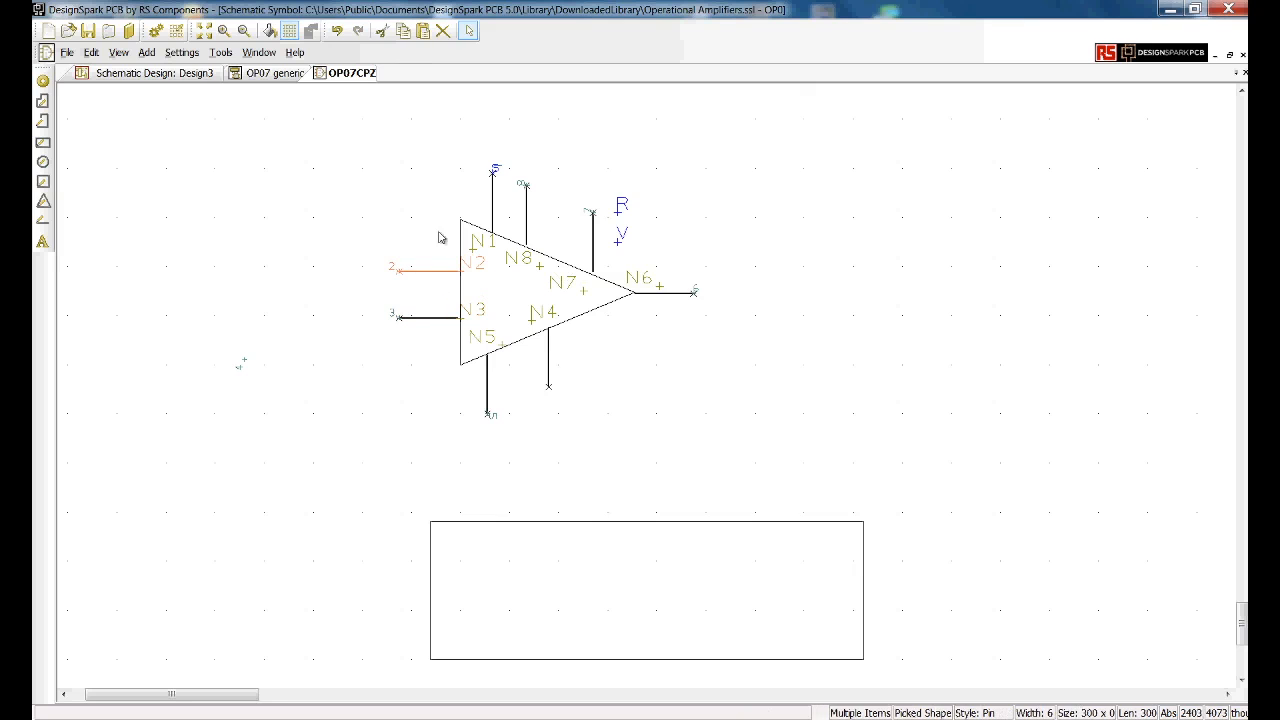
Nudge pins 7 and 8 down onto the upper sloping edge and reposition the names N2, N3, N5 and N7 inside the triangle.
{"action": "left_click", "coordinate": [386, 175]}
{"action": "left_click_drag", "start_coordinate": [530, 197], "coordinate": [530, 202]}
{"action": "left_click_drag", "start_coordinate": [591, 172], "coordinate": [596, 242]}
{"action": "left_click", "coordinate": [597, 213]}
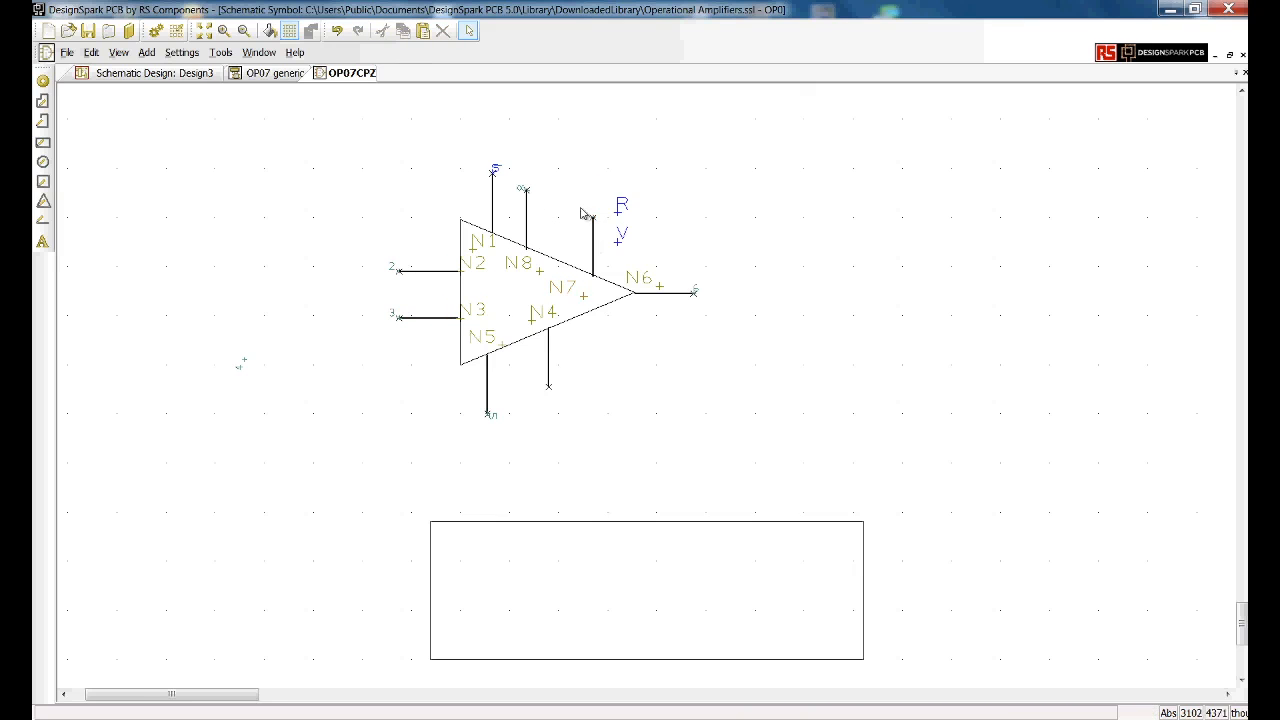
{"action": "left_click_drag", "start_coordinate": [574, 287], "coordinate": [582, 279]}
{"action": "left_click_drag", "start_coordinate": [477, 268], "coordinate": [489, 345]}
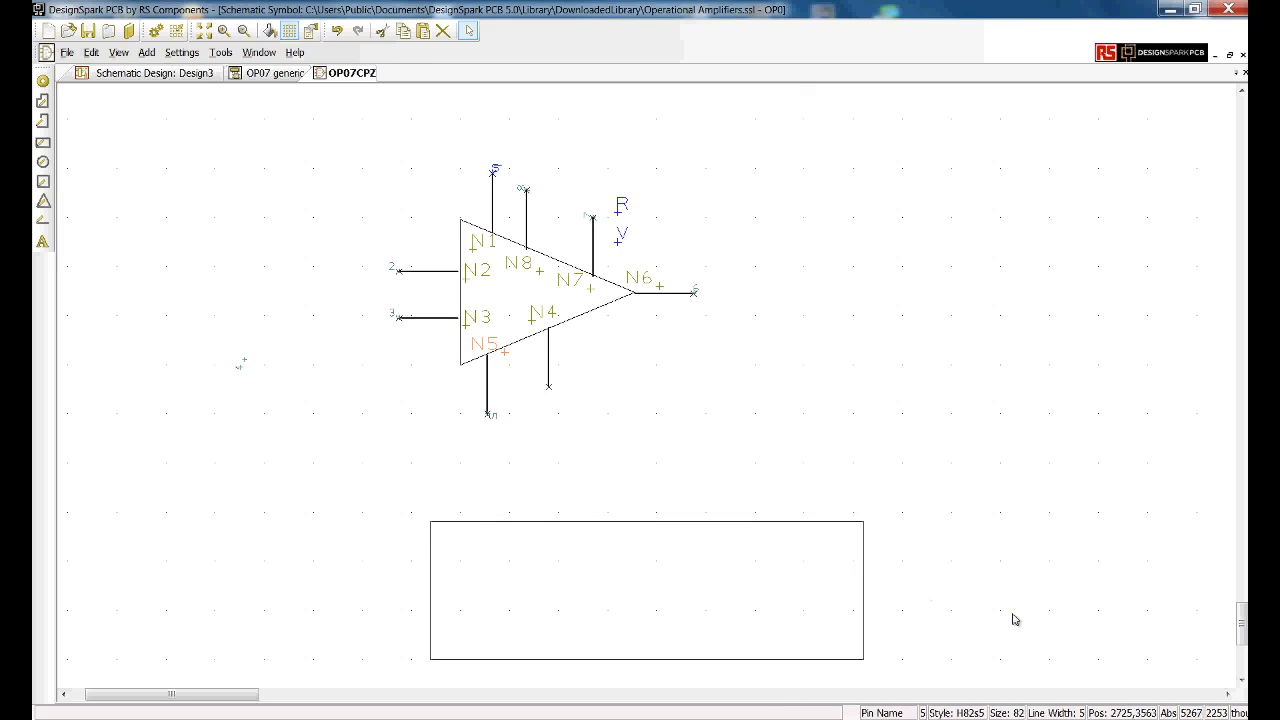
Delete the old rectangular symbol body and save the symbol as "OpAmp tri symb" to a new library.
{"action": "key", "text": "Delete"}
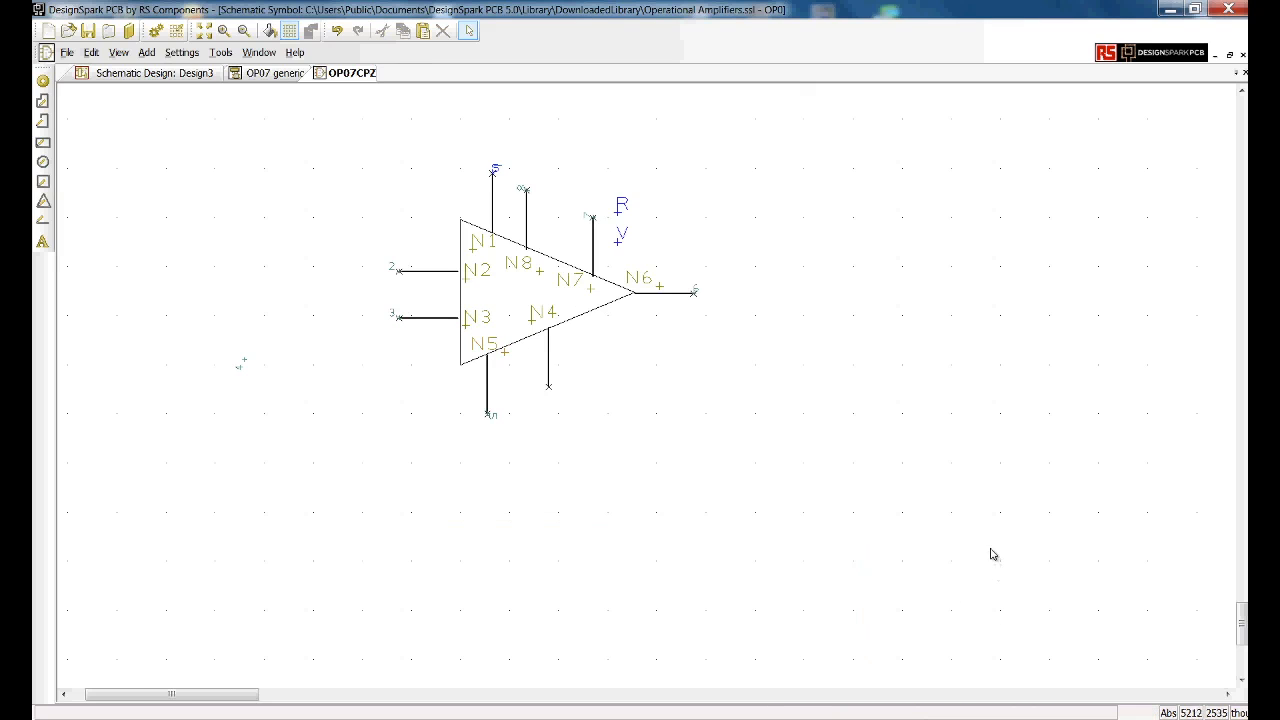
{"action": "left_click", "coordinate": [65, 52]}
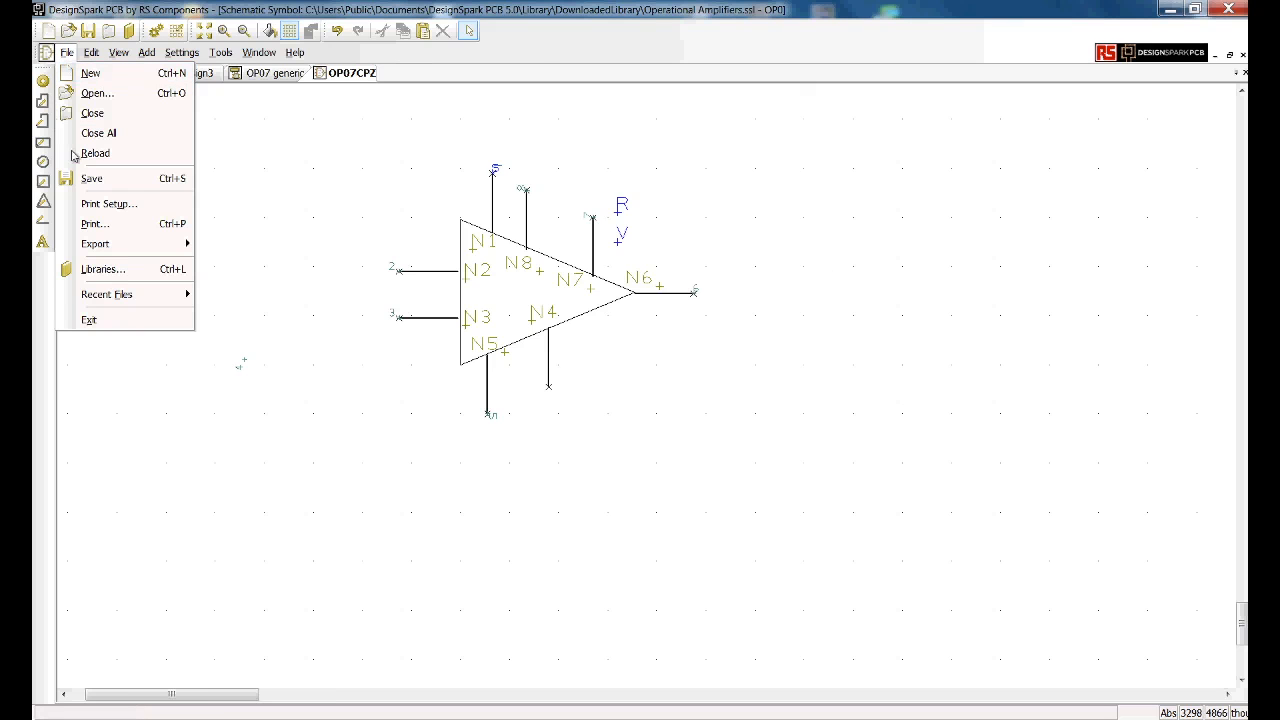
{"action": "left_click", "coordinate": [101, 180]}
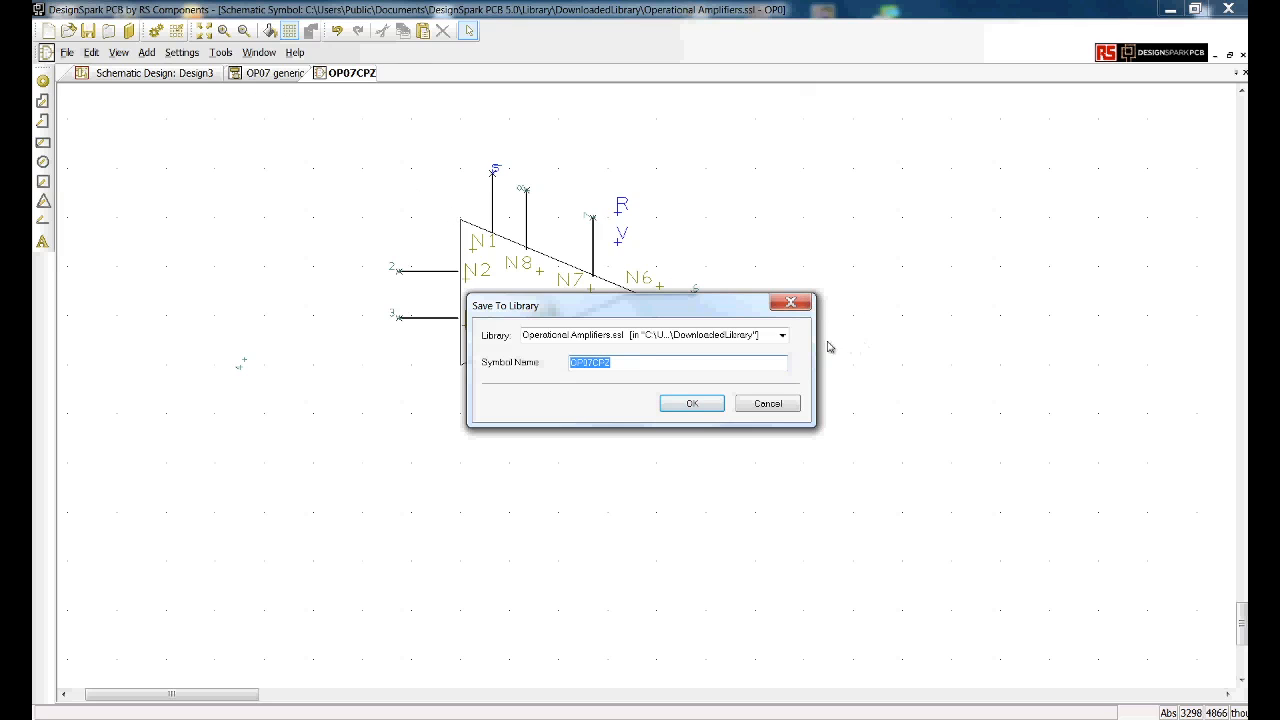
{"action": "left_click", "coordinate": [782, 336]}
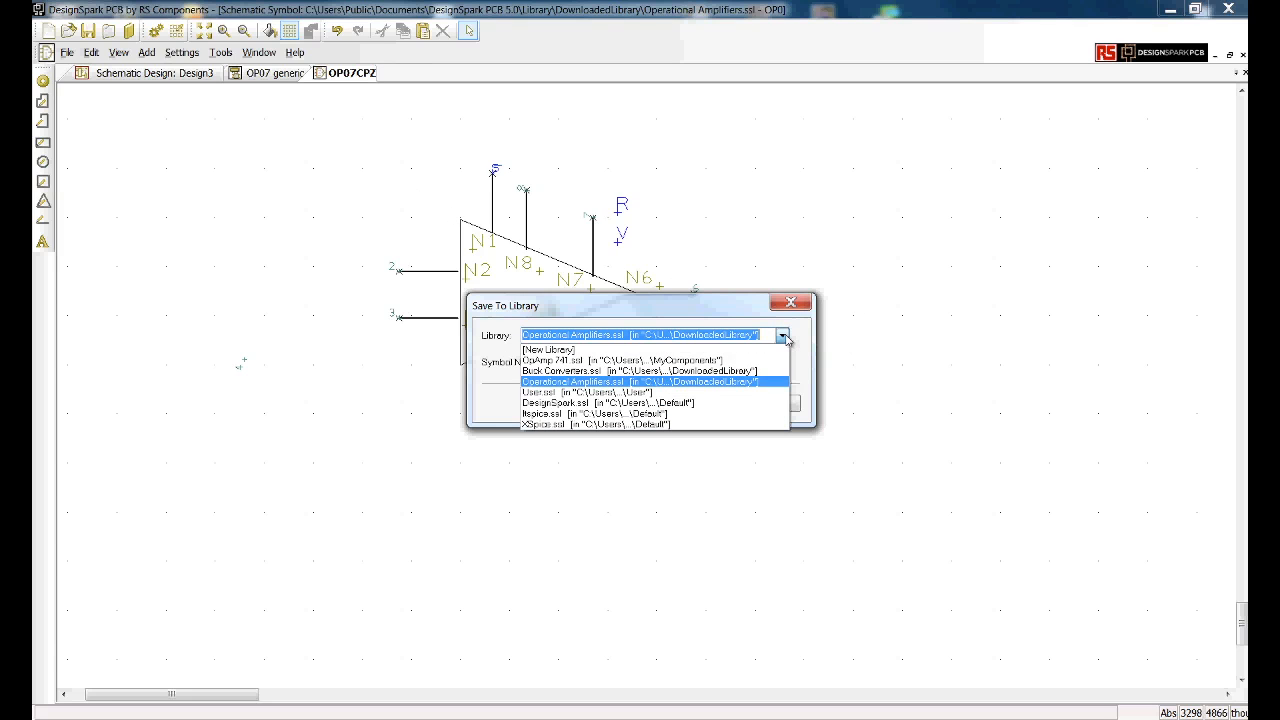
{"action": "left_click", "coordinate": [715, 350]}
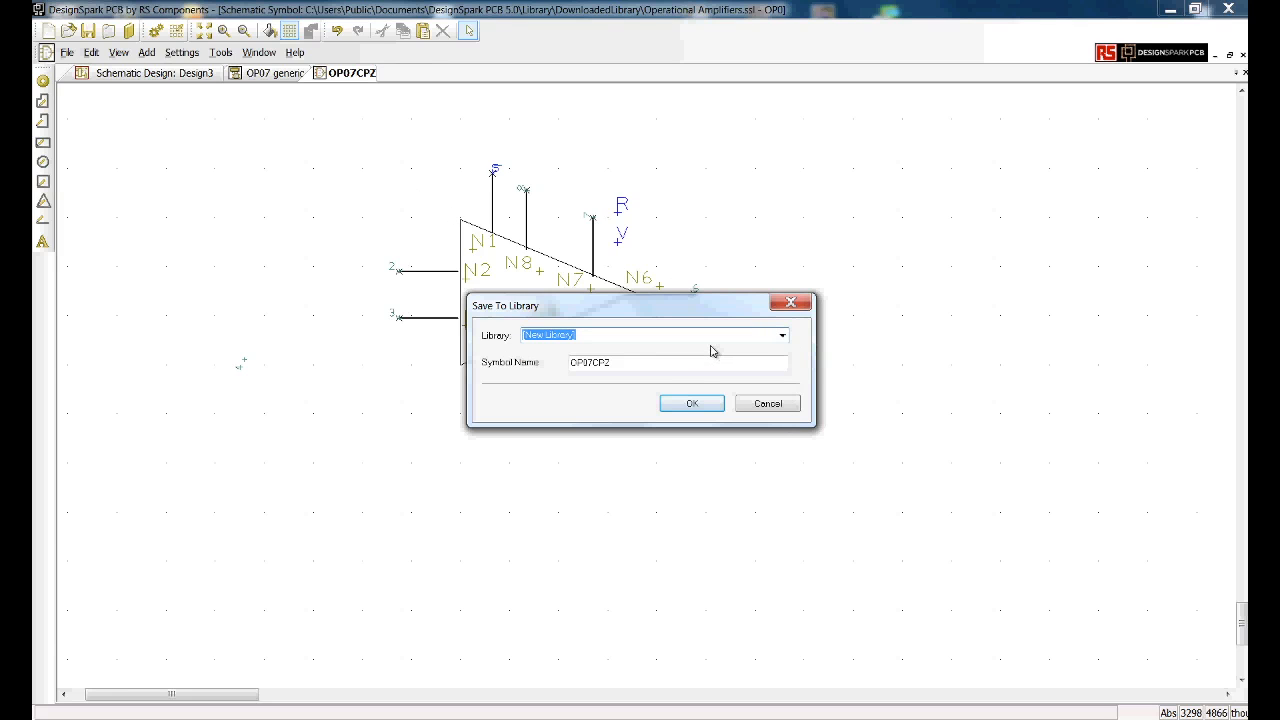
{"action": "double_click", "coordinate": [590, 363]}
{"action": "type", "text": "Op"}
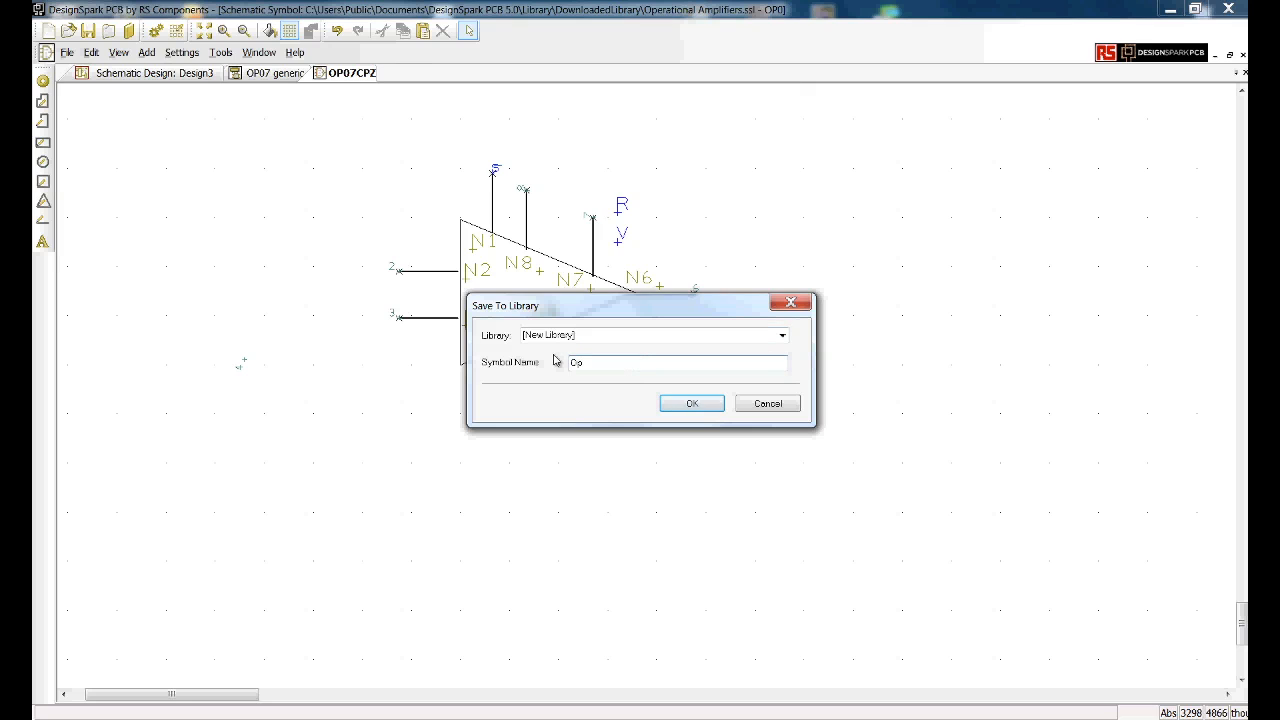
{"action": "type", "text": "Amp tri symb"}
{"action": "left_click", "coordinate": [706, 404]}
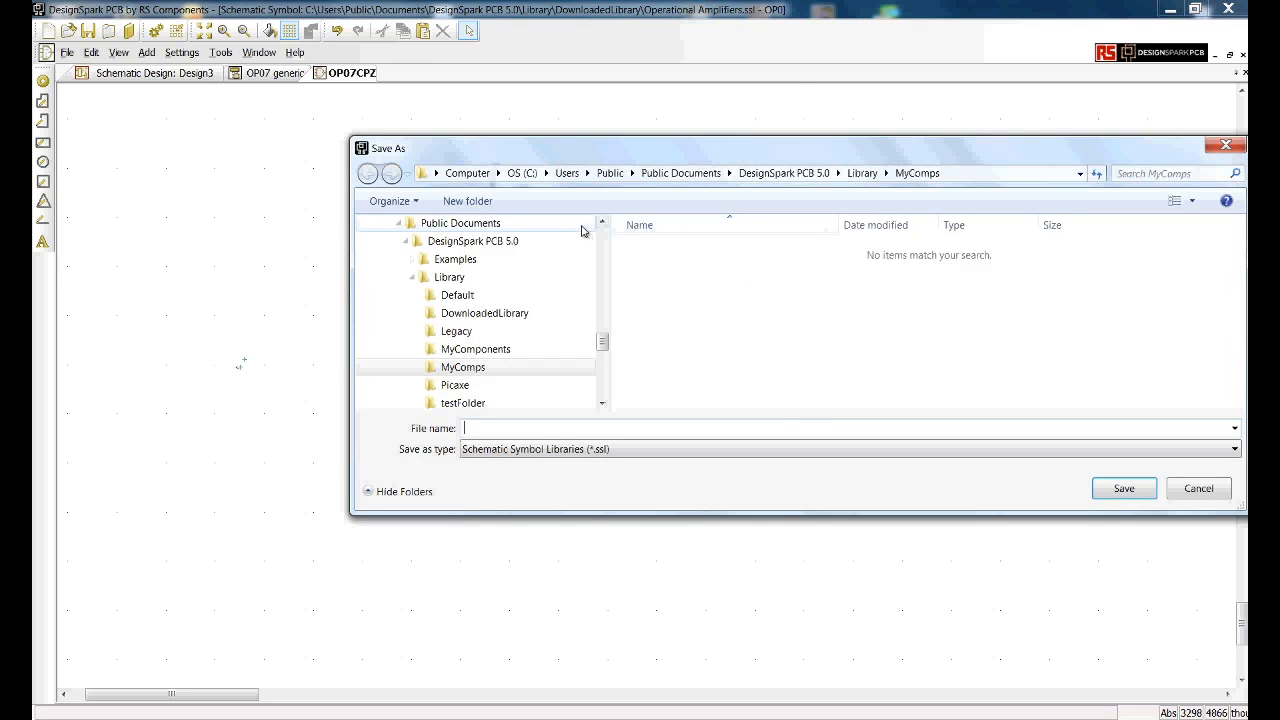
Name the new schematic symbol library OpAmps and save it in the MyComps folder.
{"action": "left_click", "coordinate": [449, 279]}
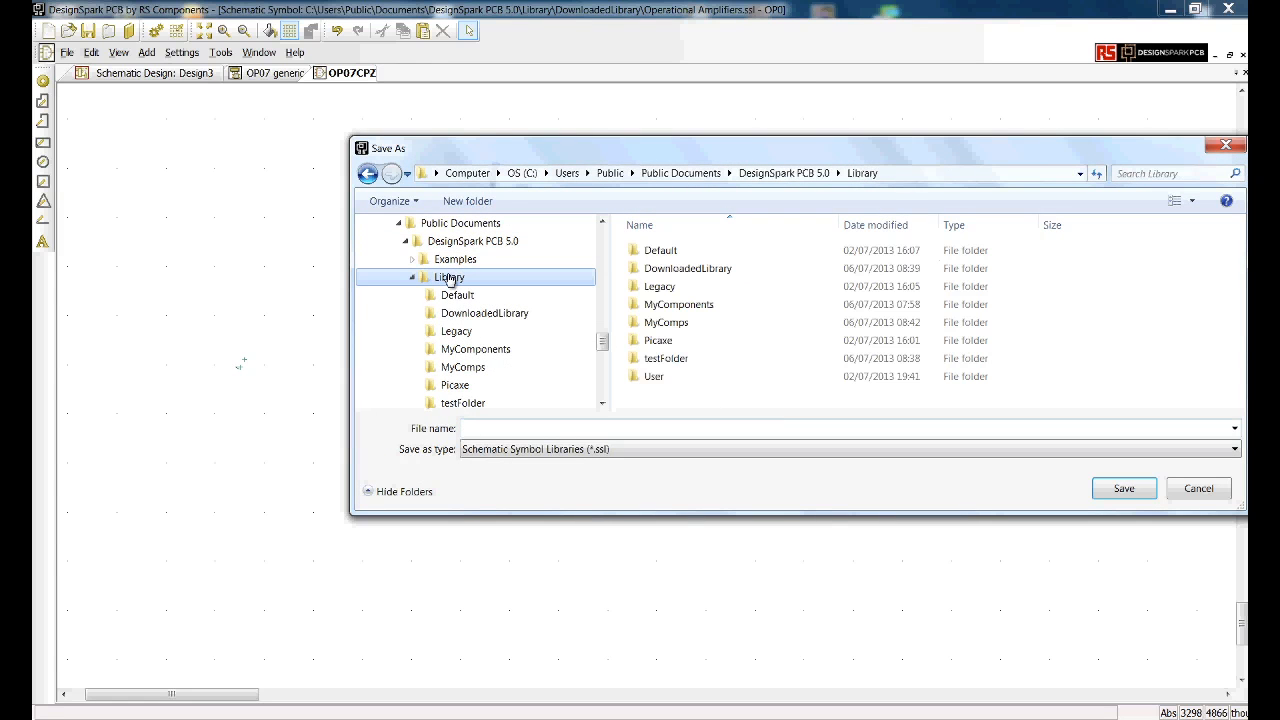
{"action": "left_click", "coordinate": [662, 324]}
{"action": "double_click", "coordinate": [662, 323]}
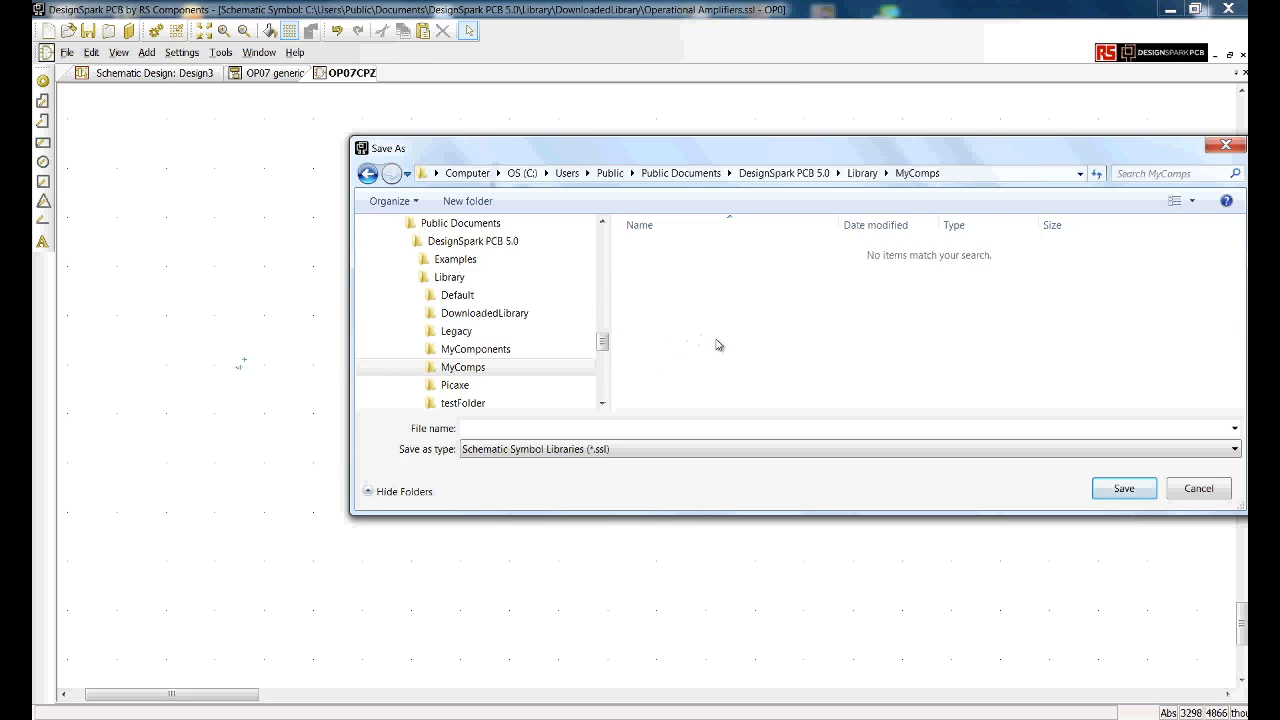
{"action": "left_click", "coordinate": [544, 427]}
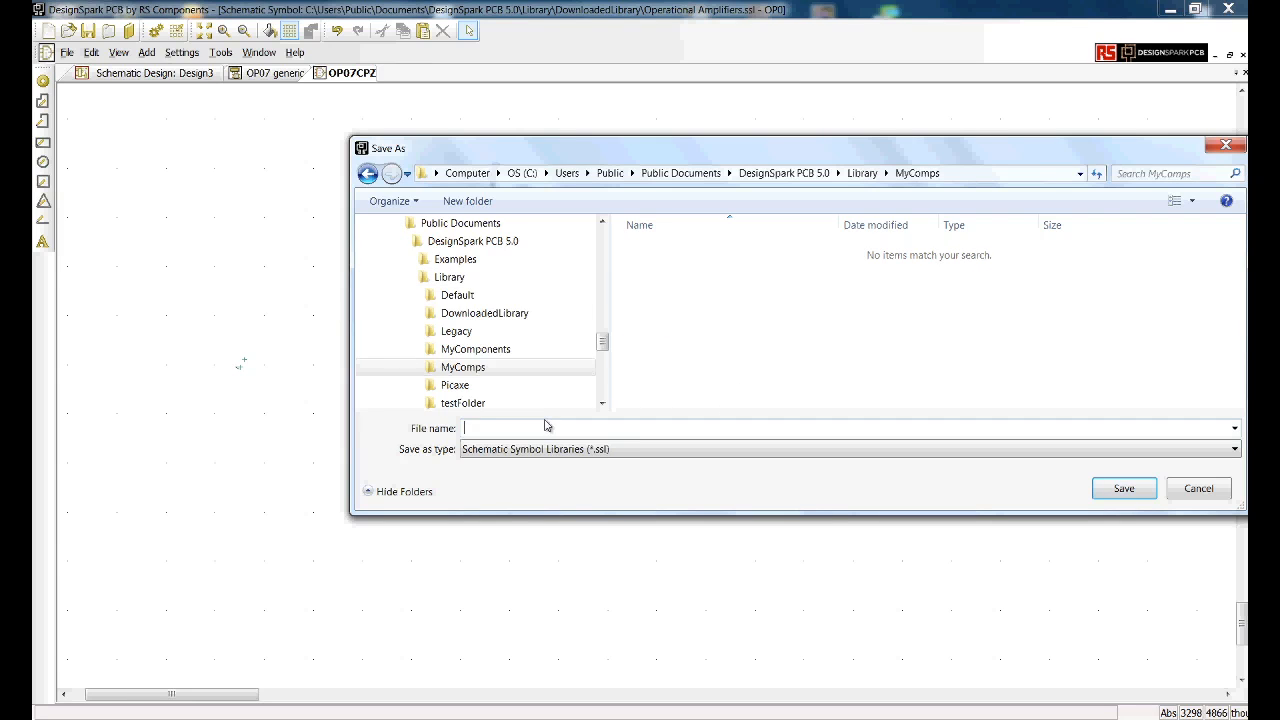
{"action": "type", "text": "OpAmps"}
{"action": "left_click", "coordinate": [823, 380]}
{"action": "left_click", "coordinate": [1124, 489]}
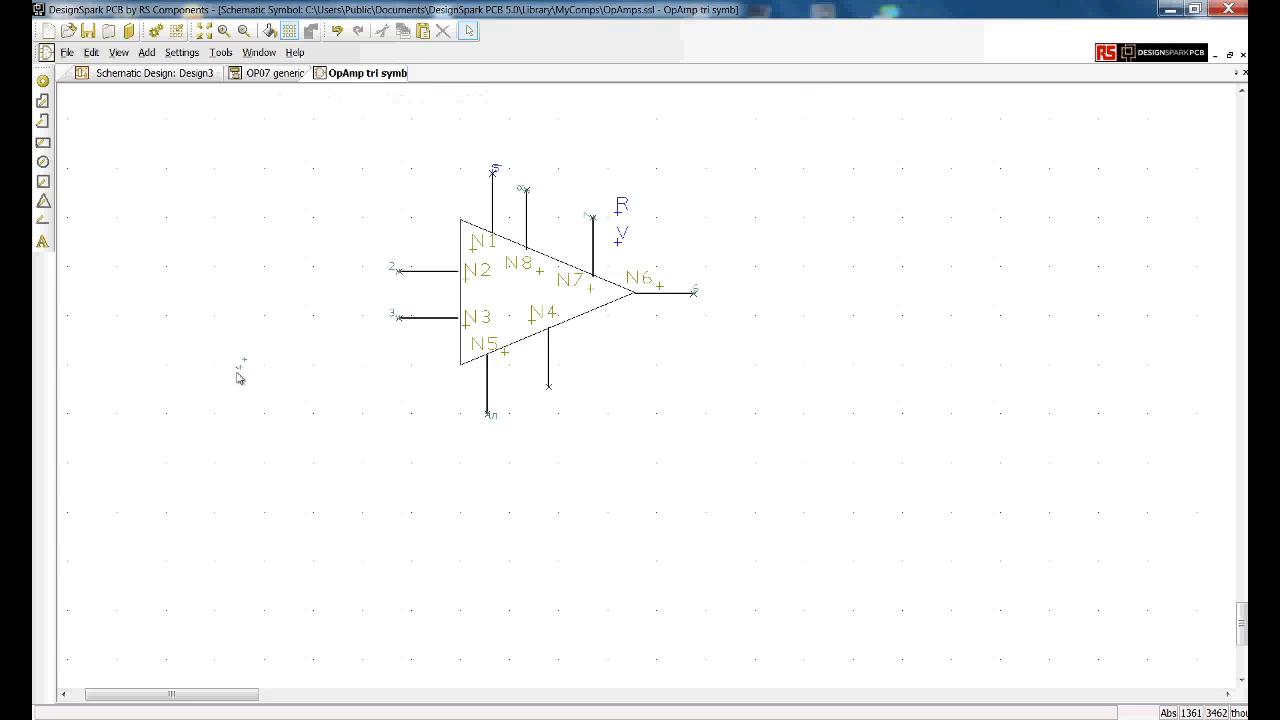
Move the stray pin number 4 to the end of pin 4 and save the symbol, overwriting "OpAmp tri symb" in OpAmps.ssl.
{"action": "left_click_drag", "start_coordinate": [234, 364], "coordinate": [543, 399]}
{"action": "left_click", "coordinate": [66, 52]}
{"action": "left_click", "coordinate": [100, 178]}
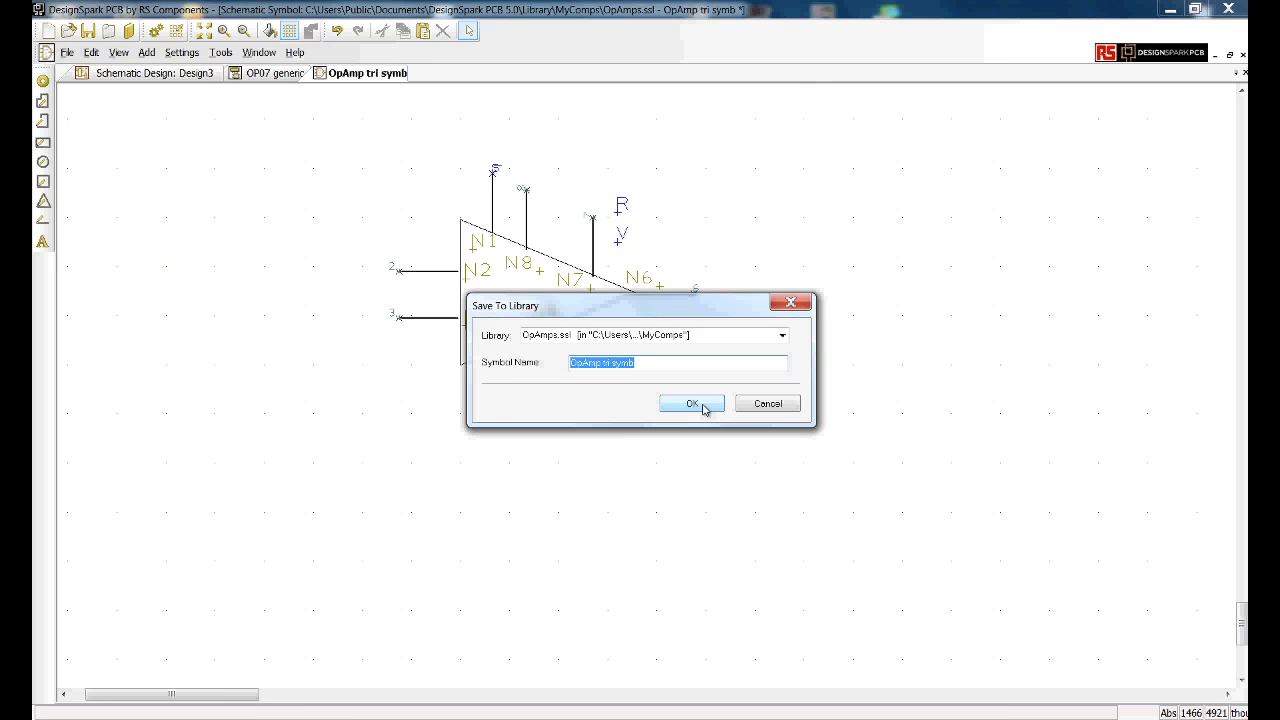
{"action": "left_click", "coordinate": [703, 408]}
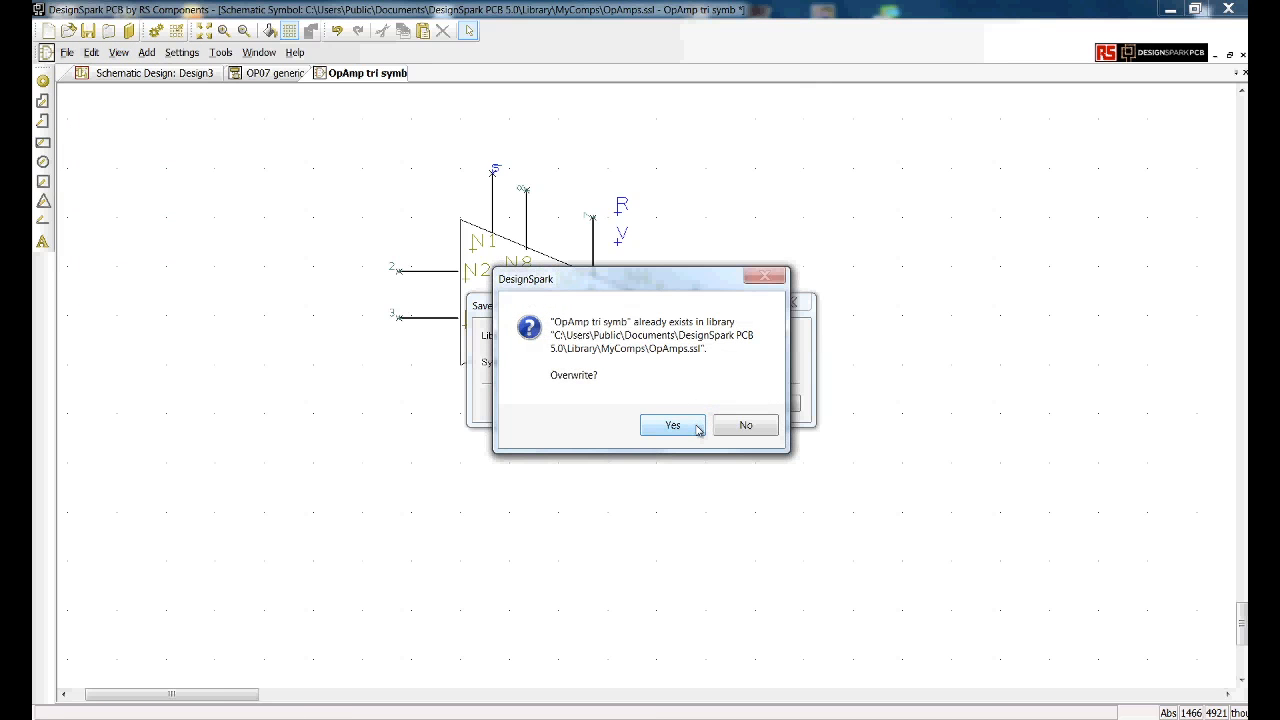
{"action": "left_click", "coordinate": [697, 431]}
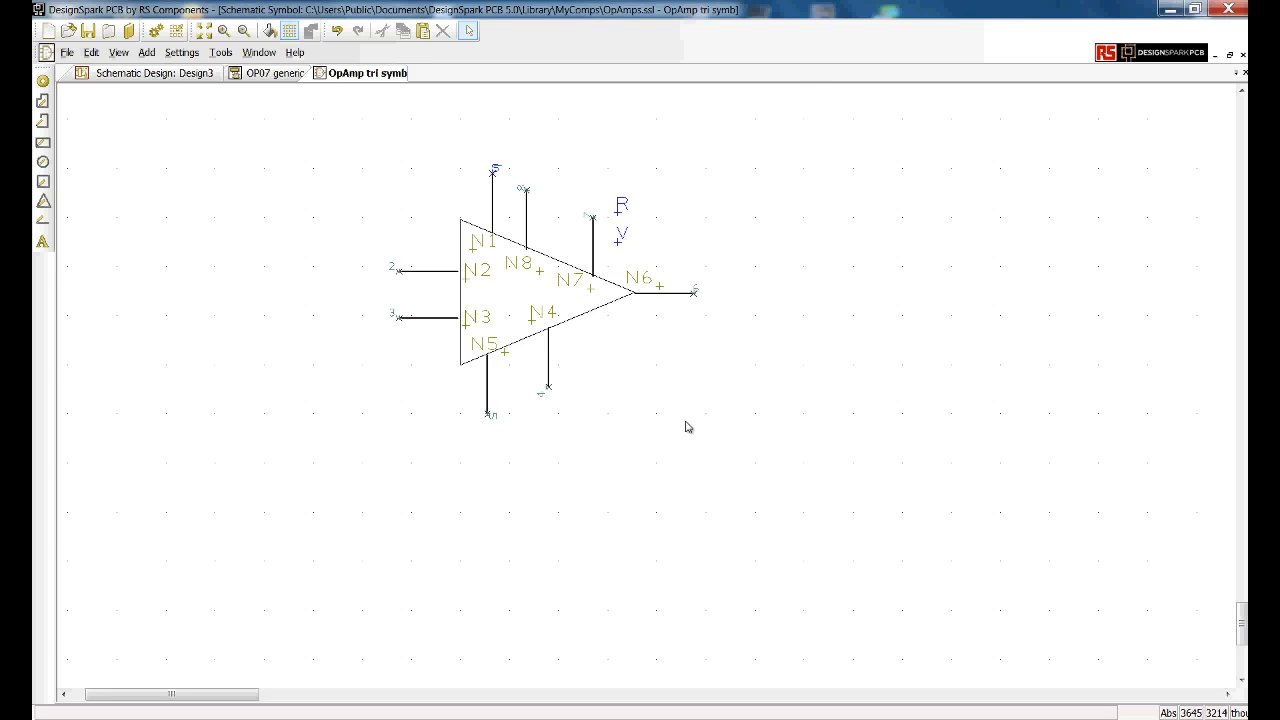
Assign the symbol "OpAmp tri symb" from the OpAmps.ssl library in MyComps to gate a of the OP07 generic component.
{"action": "left_click", "coordinate": [258, 76]}
{"action": "right_click", "coordinate": [314, 541]}
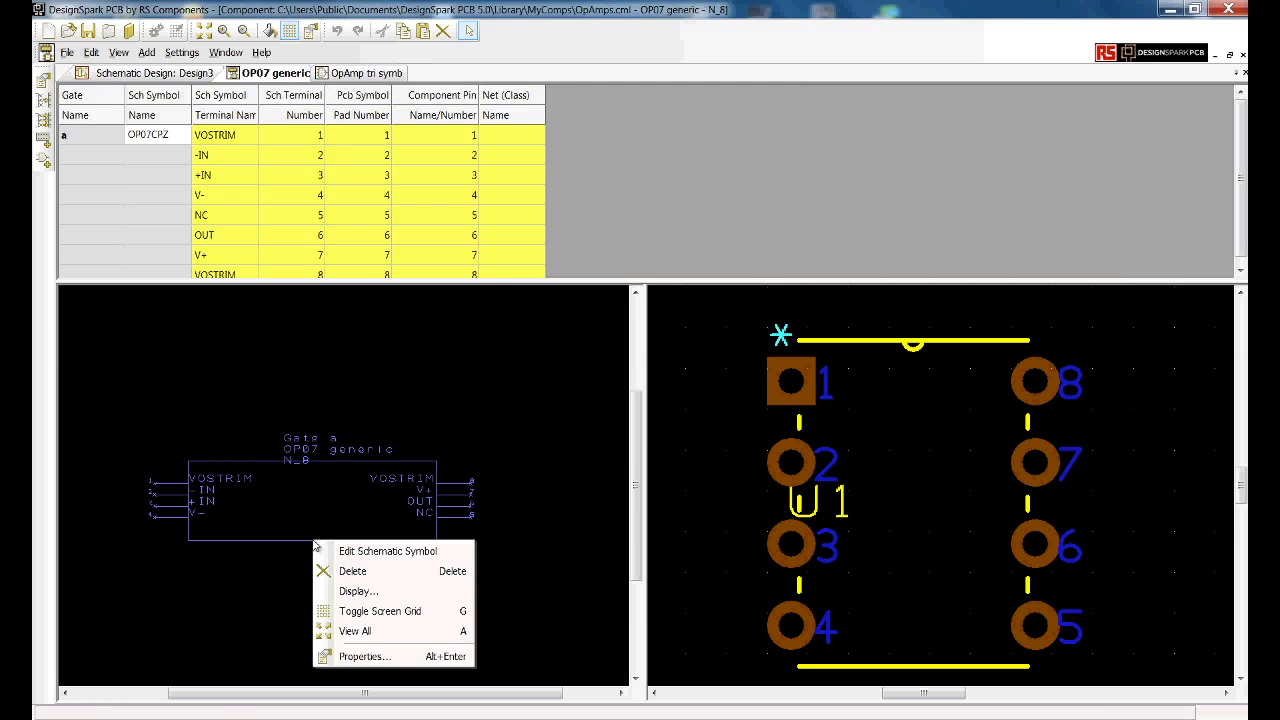
{"action": "left_click", "coordinate": [362, 656]}
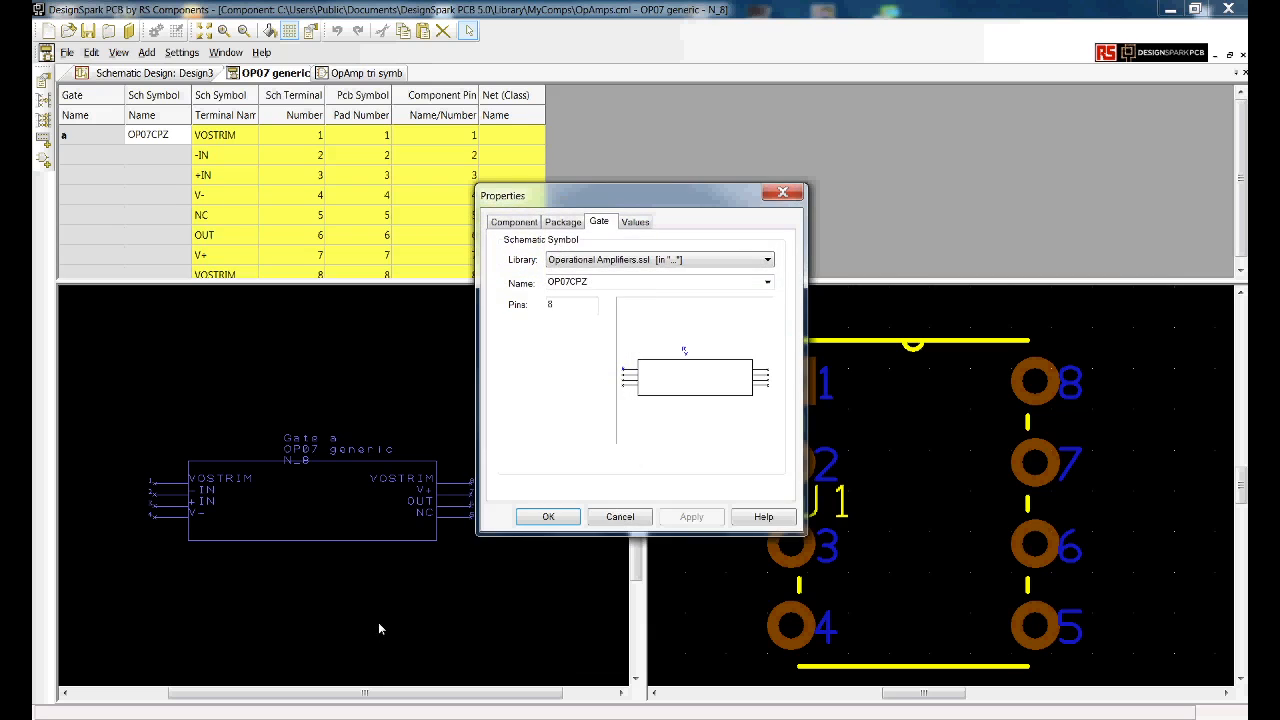
{"action": "left_click", "coordinate": [769, 262]}
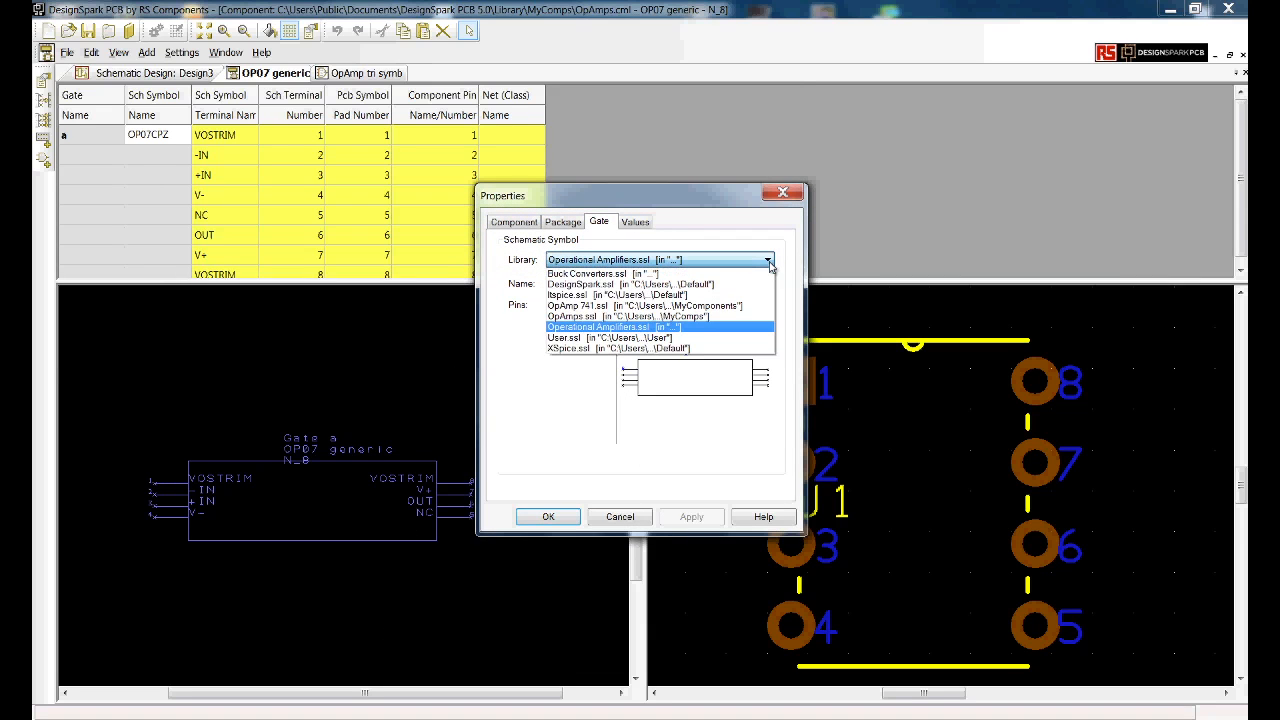
{"action": "left_click", "coordinate": [704, 317]}
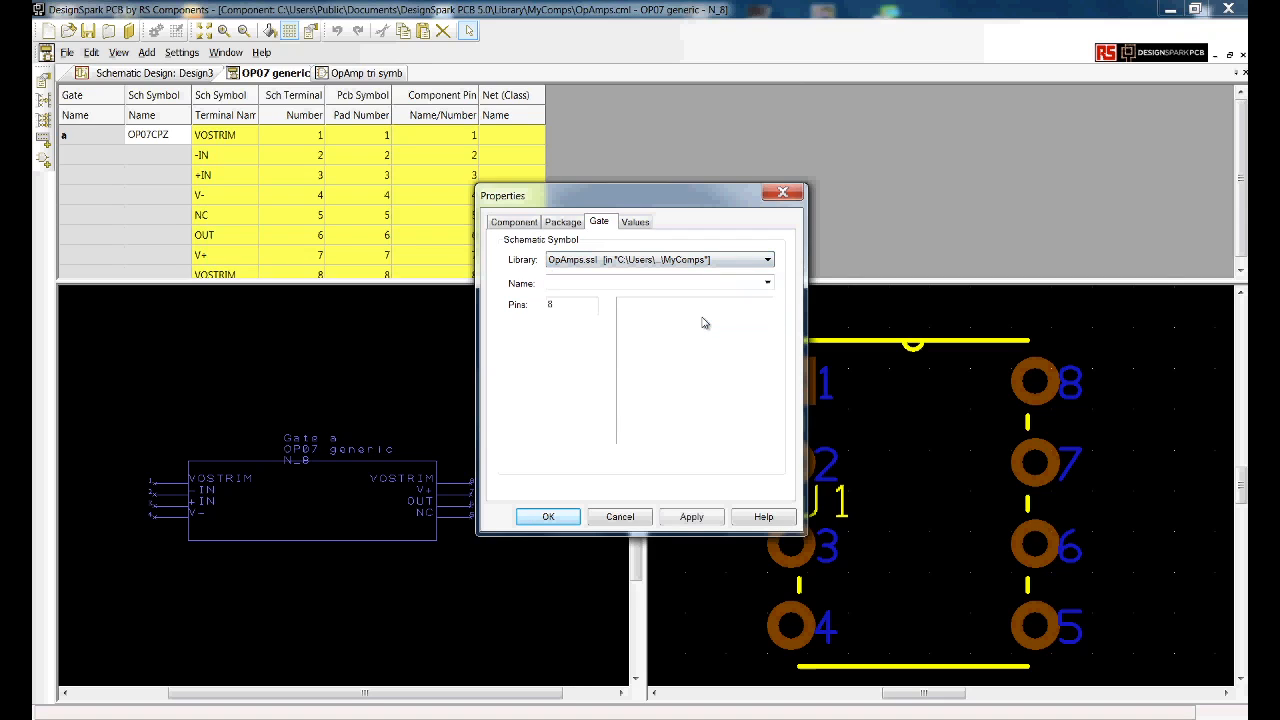
{"action": "left_click", "coordinate": [767, 284]}
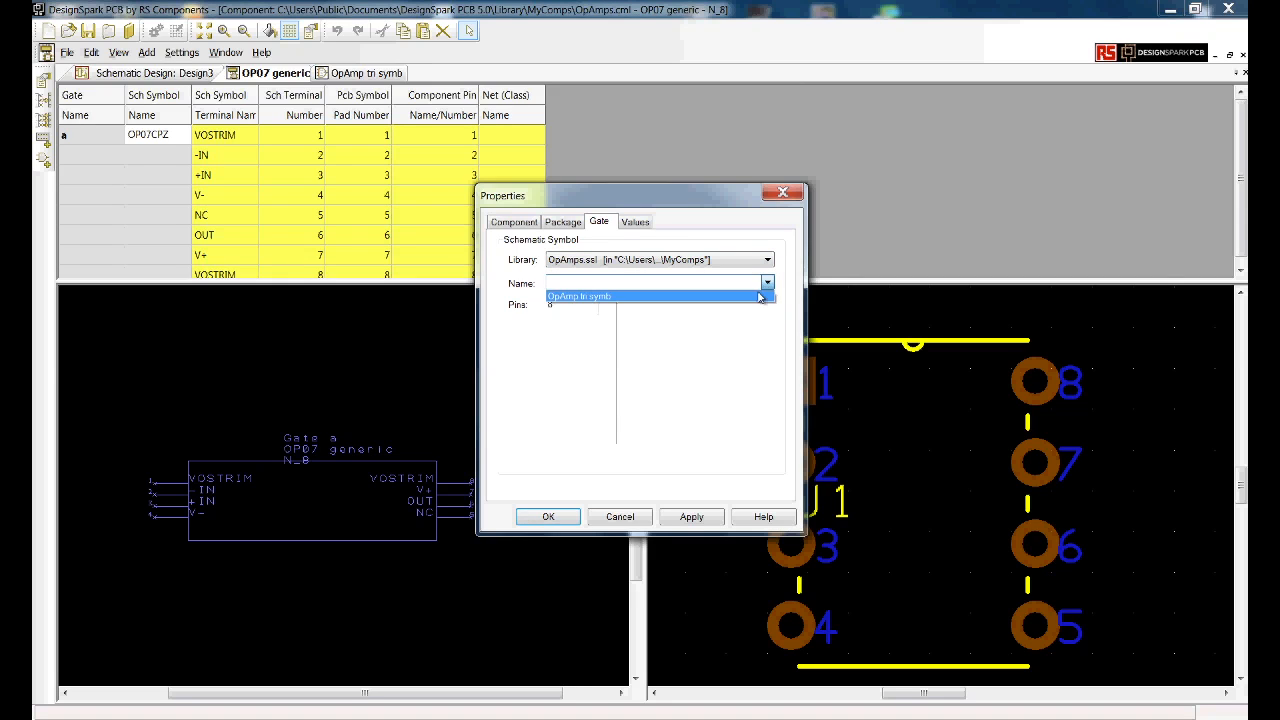
{"action": "left_click", "coordinate": [756, 297]}
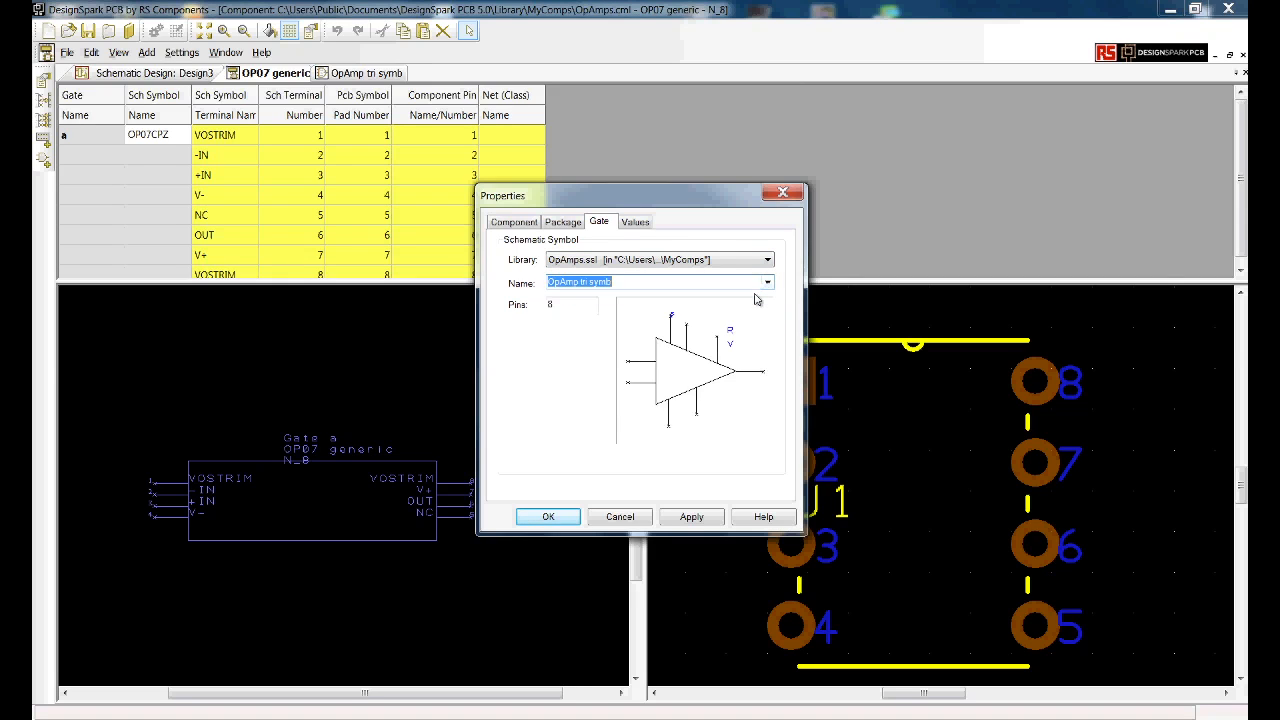
{"action": "left_click", "coordinate": [691, 517]}
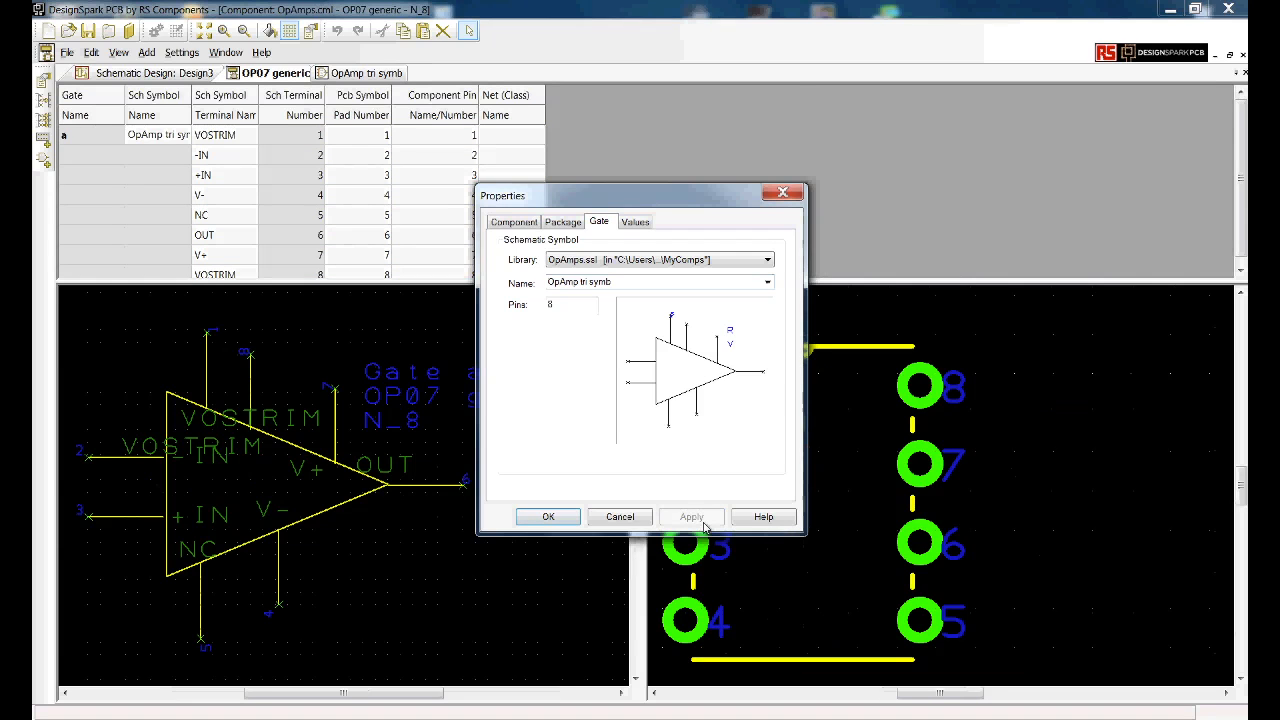
Shorten the component description to "Single op amp,OP07" and apply the component properties.
{"action": "left_click", "coordinate": [563, 222]}
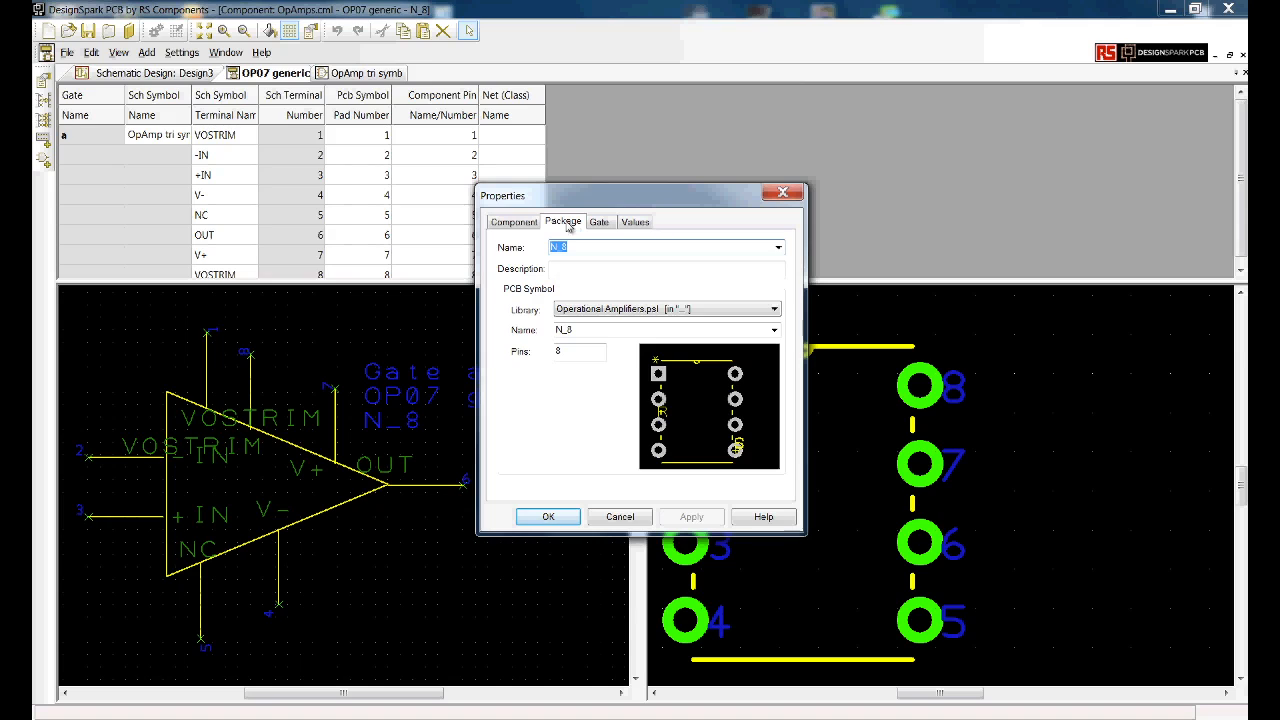
{"action": "left_click", "coordinate": [532, 227]}
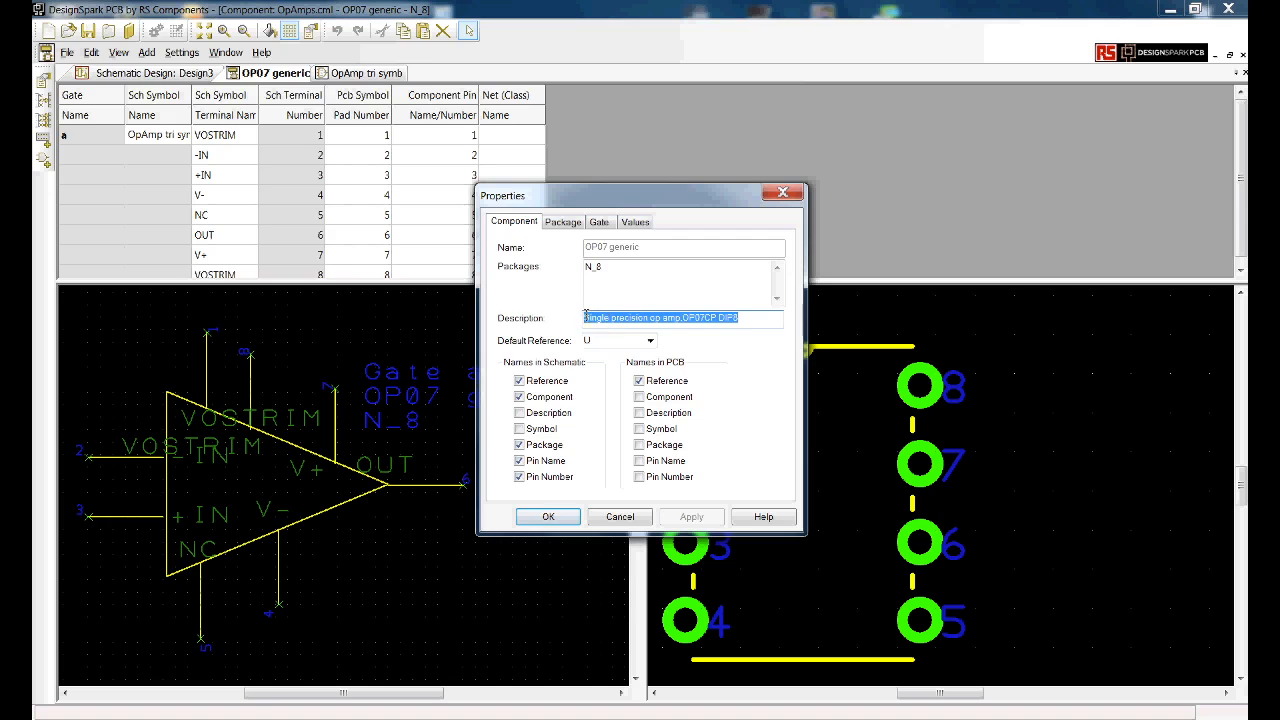
{"action": "left_click_drag", "start_coordinate": [611, 318], "coordinate": [688, 319]}
{"action": "key", "text": "Delete"}
{"action": "key", "text": "Delete"}
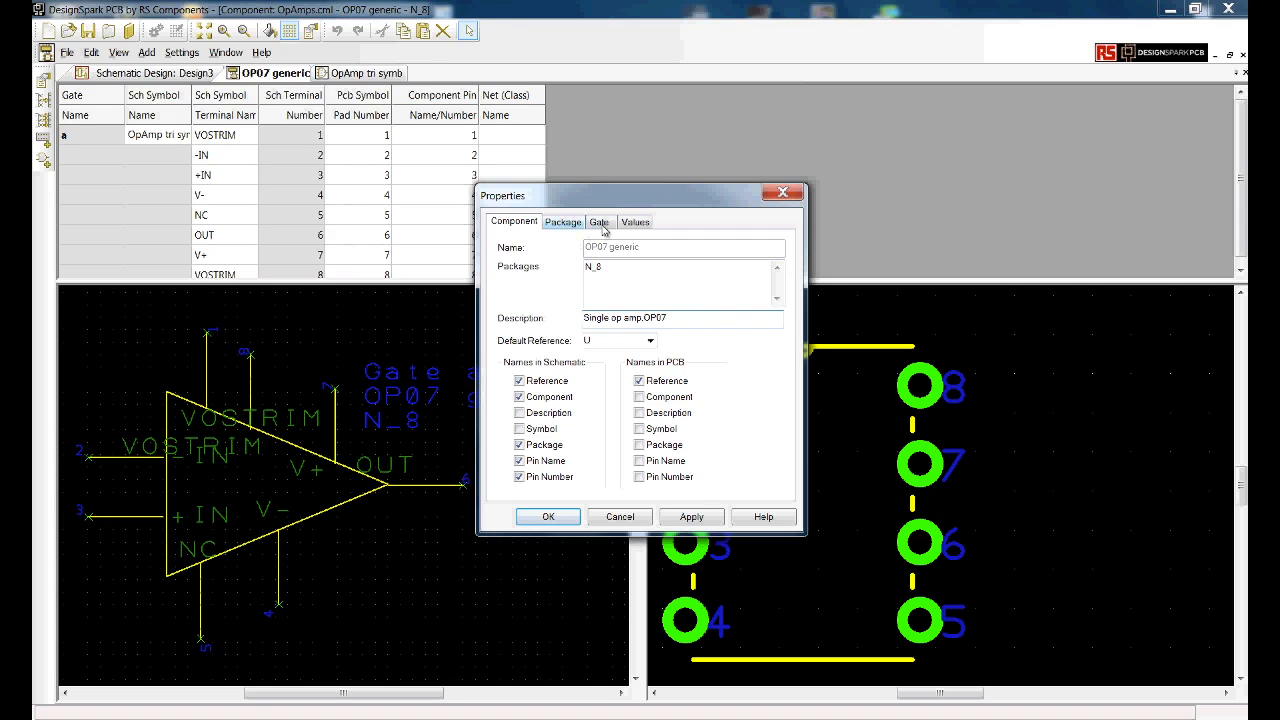
{"action": "left_click", "coordinate": [632, 222]}
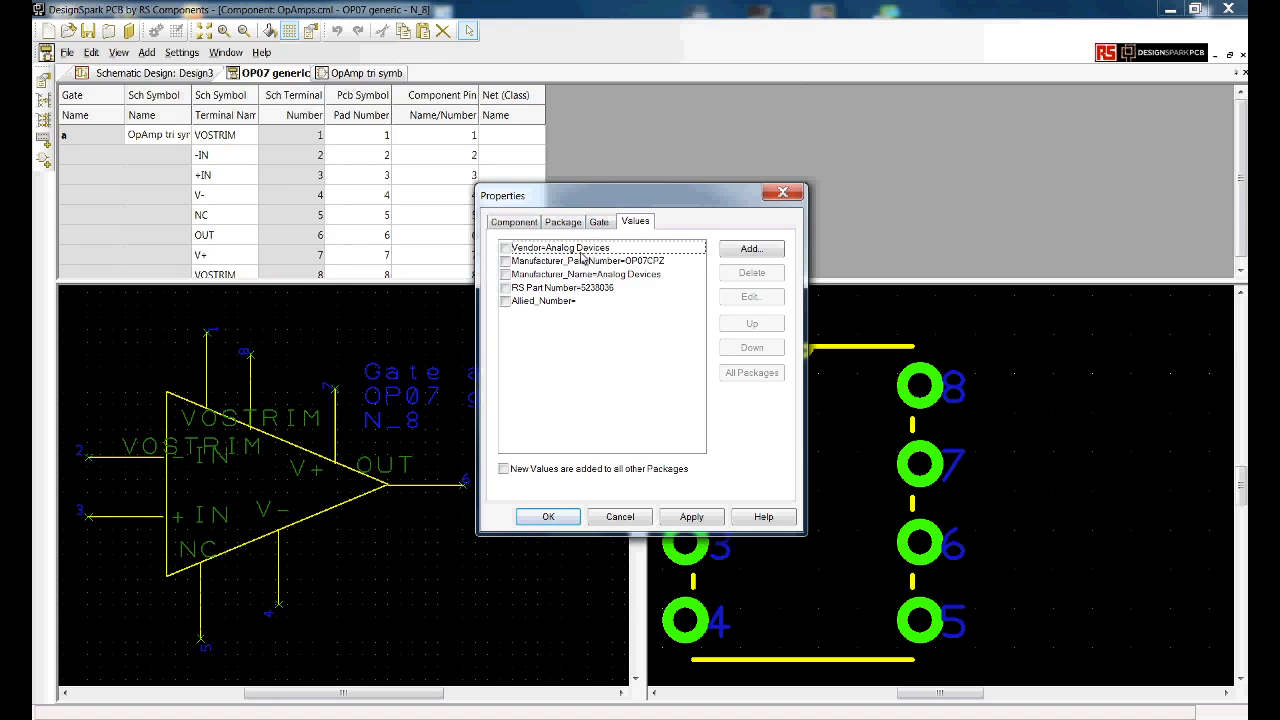
{"action": "left_click", "coordinate": [603, 224]}
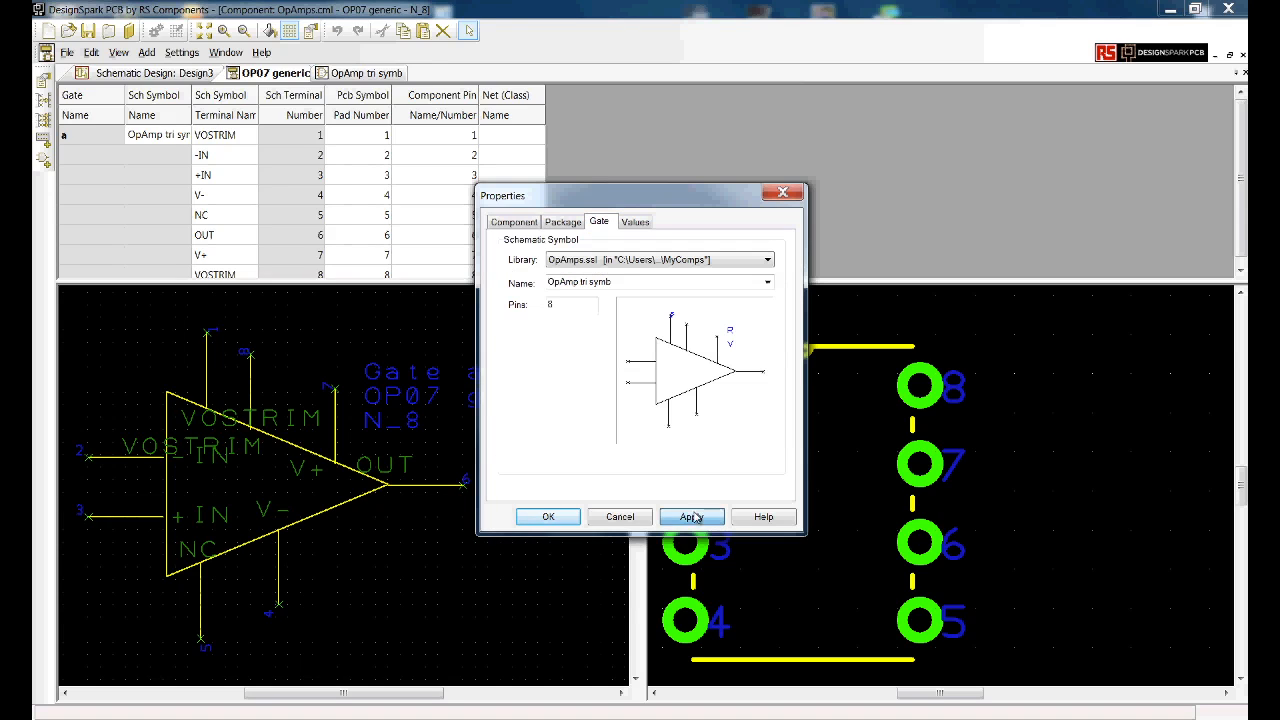
{"action": "left_click", "coordinate": [692, 516]}
{"action": "left_click", "coordinate": [545, 517]}
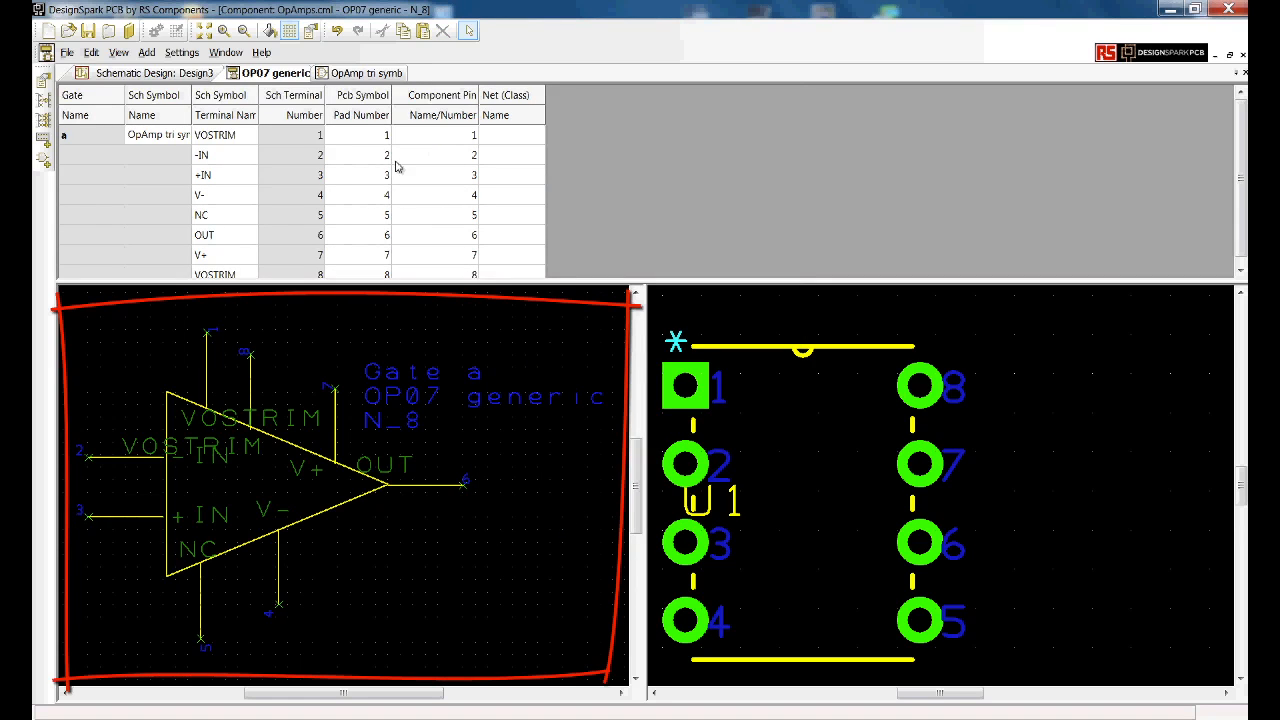
Edit the gate's schematic symbol and move the pin name N5 outside the triangle, just below its lower sloping edge.
{"action": "left_click", "coordinate": [300, 452]}
{"action": "right_click", "coordinate": [302, 452]}
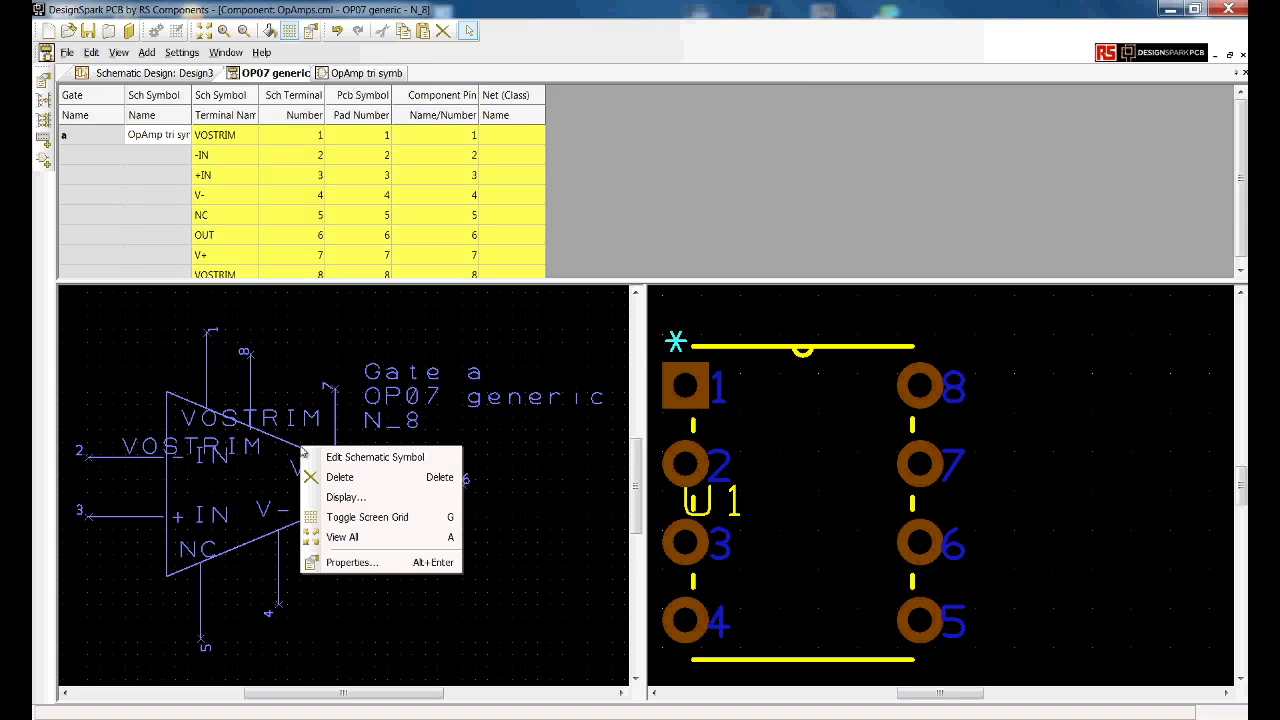
{"action": "left_click", "coordinate": [373, 458]}
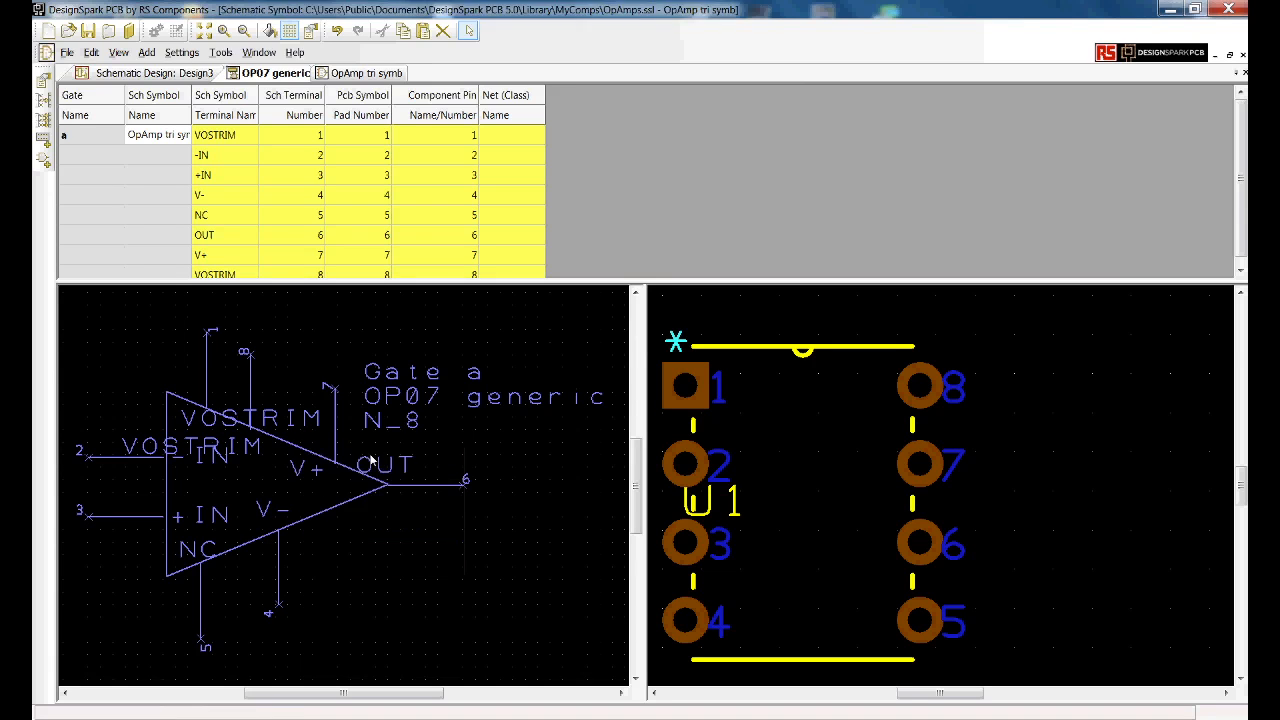
{"action": "left_click_drag", "start_coordinate": [492, 348], "coordinate": [508, 365]}
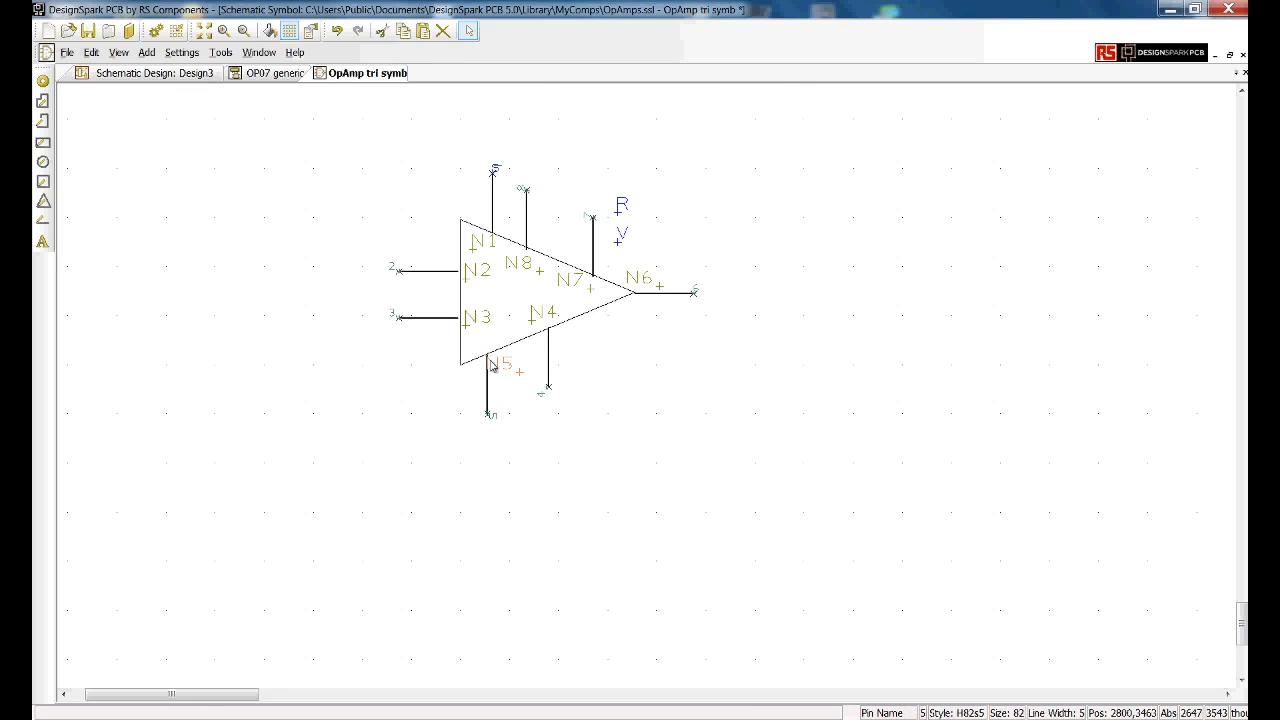
In the OP07 generic component, rename schematic terminal 1 to OS1 and terminal 8 to OS2.
{"action": "left_click", "coordinate": [270, 73]}
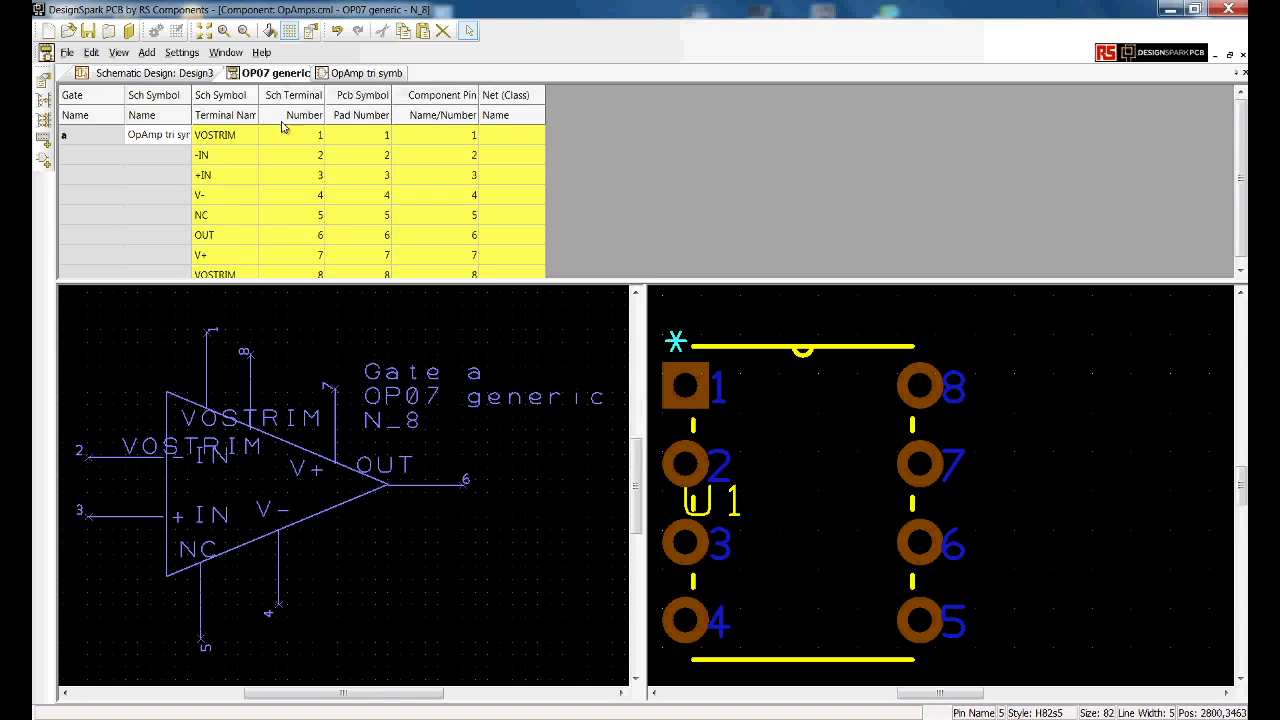
{"action": "left_click", "coordinate": [241, 137]}
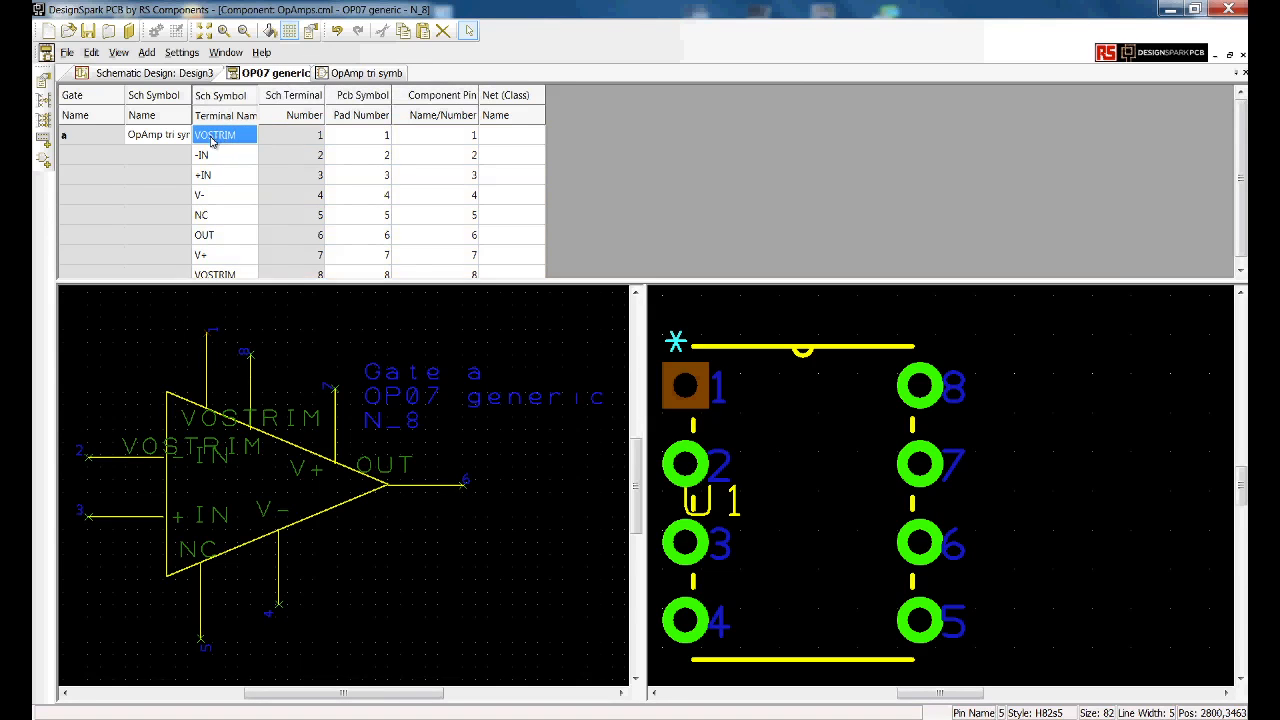
{"action": "type", "text": "OS1"}
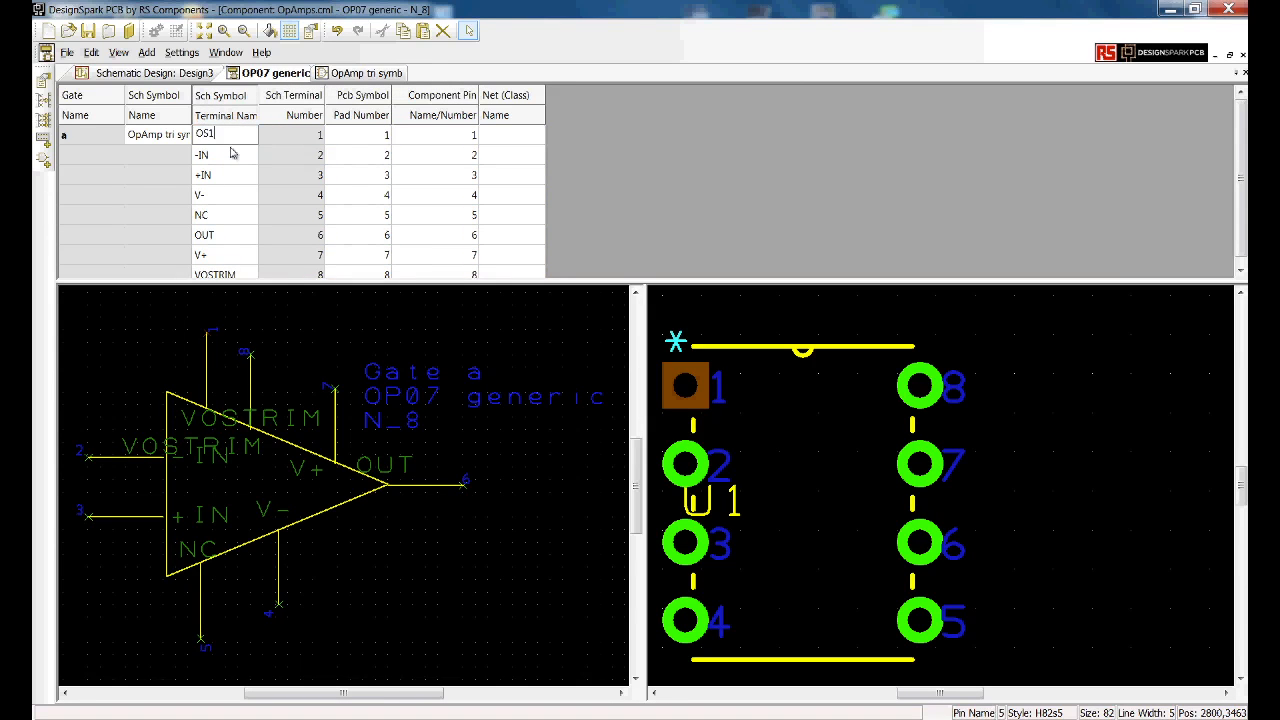
{"action": "left_click", "coordinate": [231, 276]}
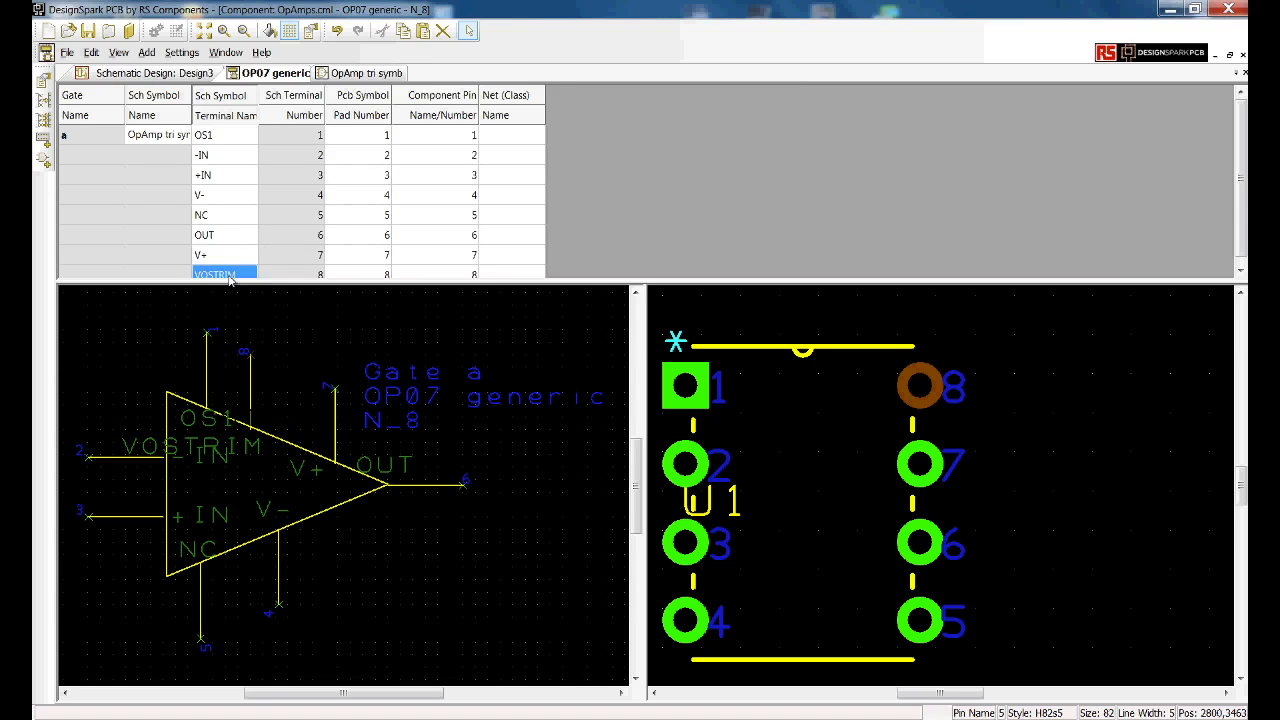
{"action": "type", "text": "OS2"}
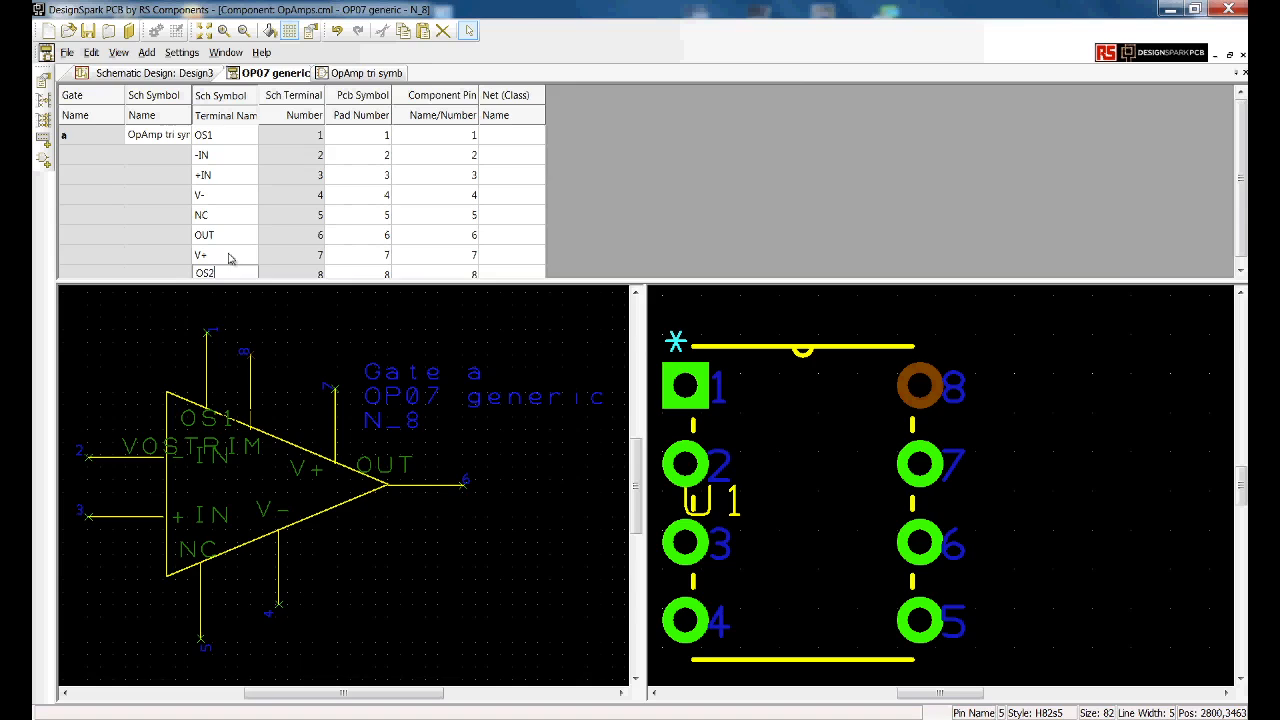
{"action": "left_click", "coordinate": [228, 258]}
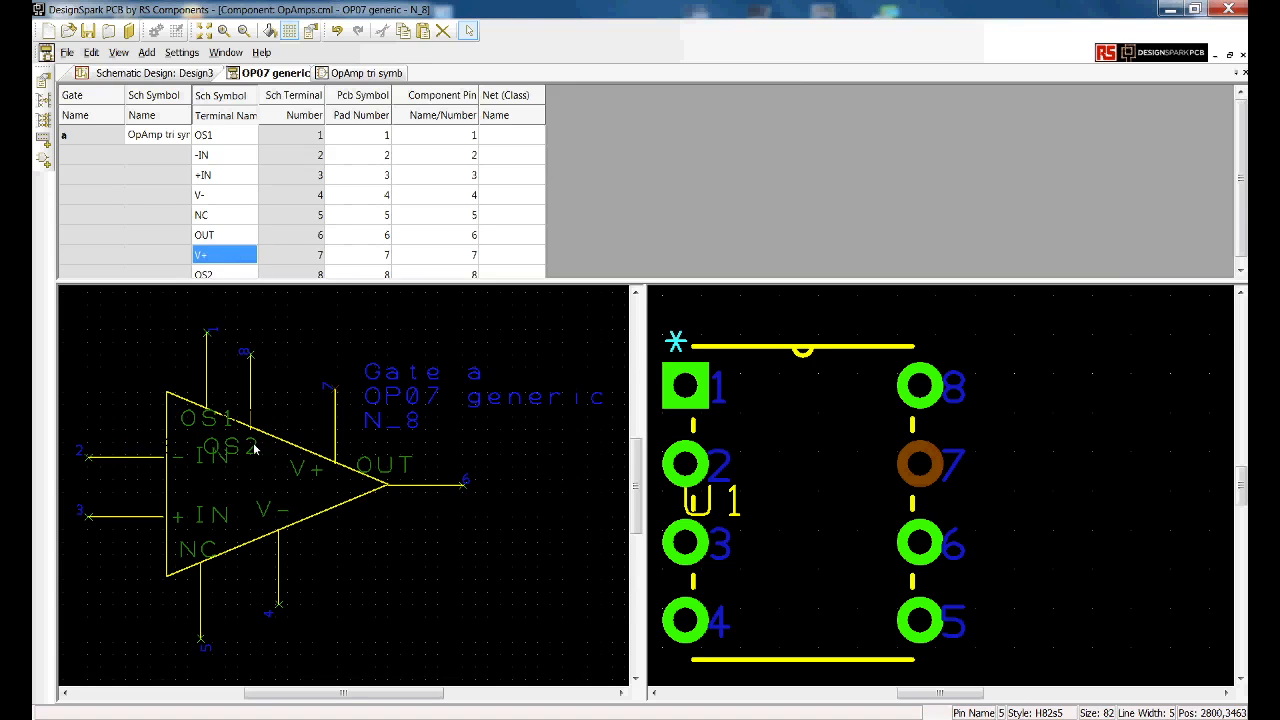
Move the pin names N8 and N1 above the triangle's upper edge and save the symbol, overwriting "OpAmp tri symb" in OpAmps.ssl.
{"action": "left_click", "coordinate": [367, 74]}
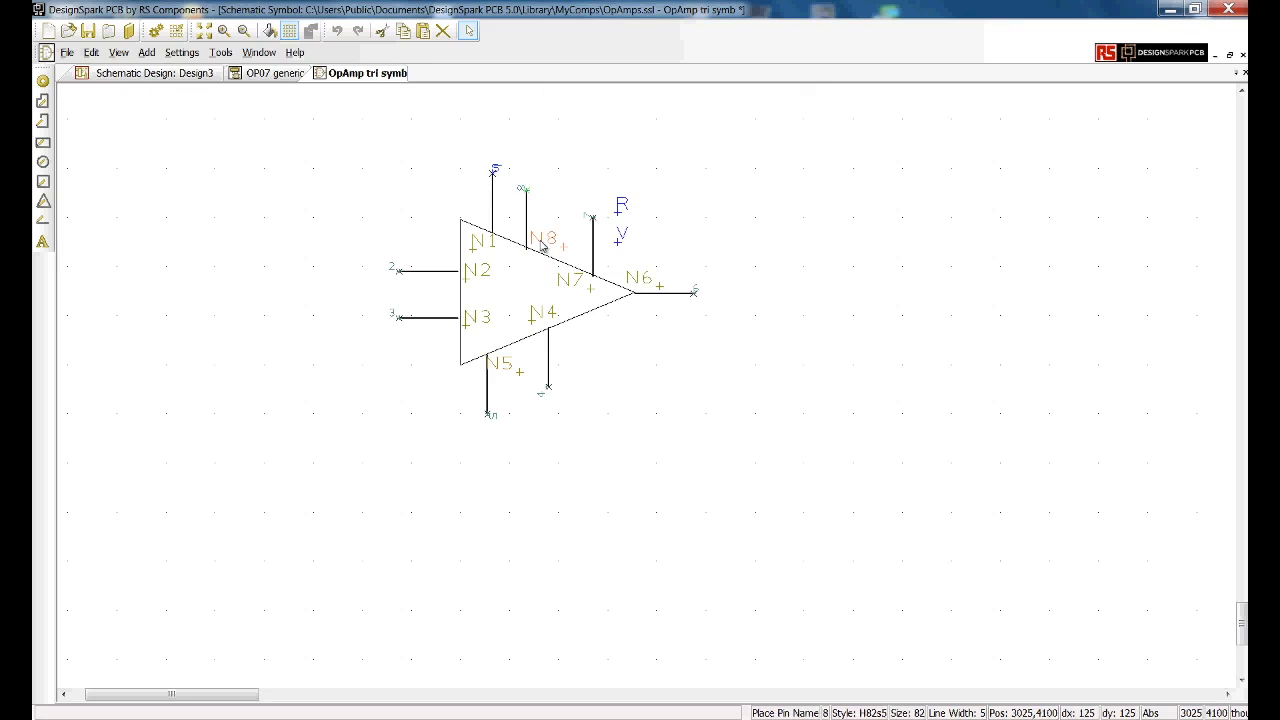
{"action": "left_click", "coordinate": [540, 245]}
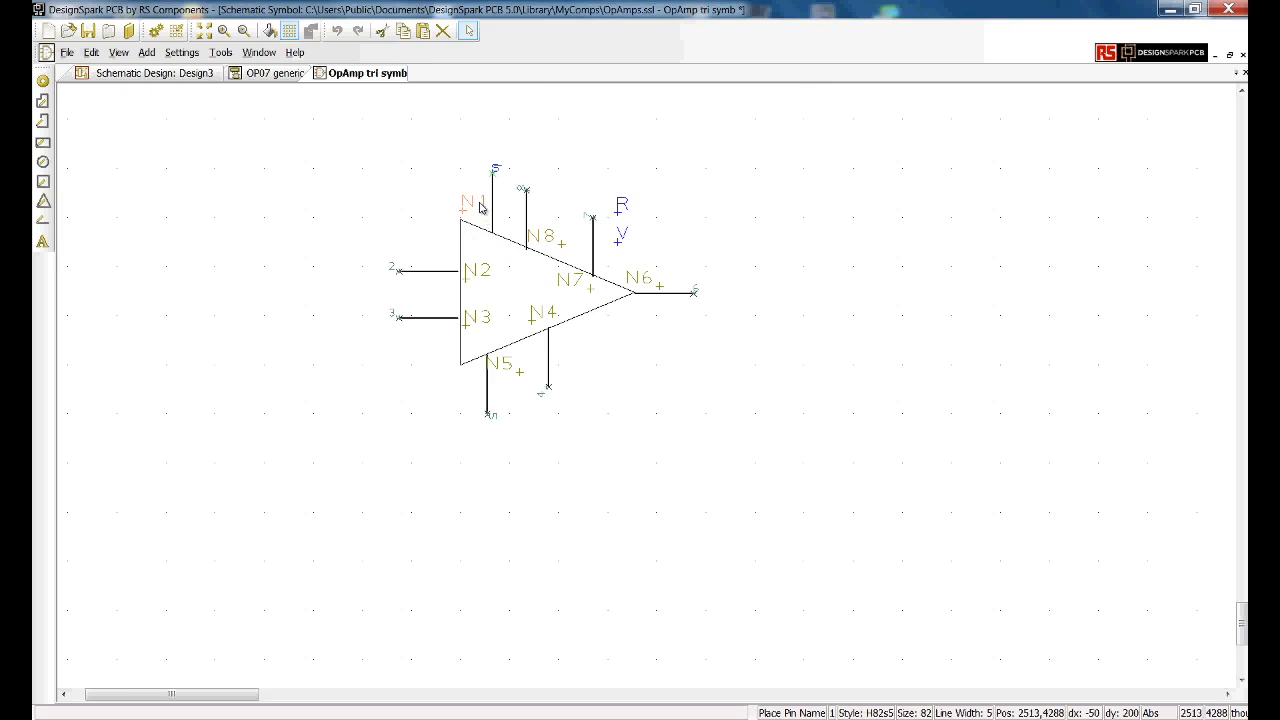
{"action": "left_click", "coordinate": [487, 200]}
{"action": "left_click", "coordinate": [66, 52]}
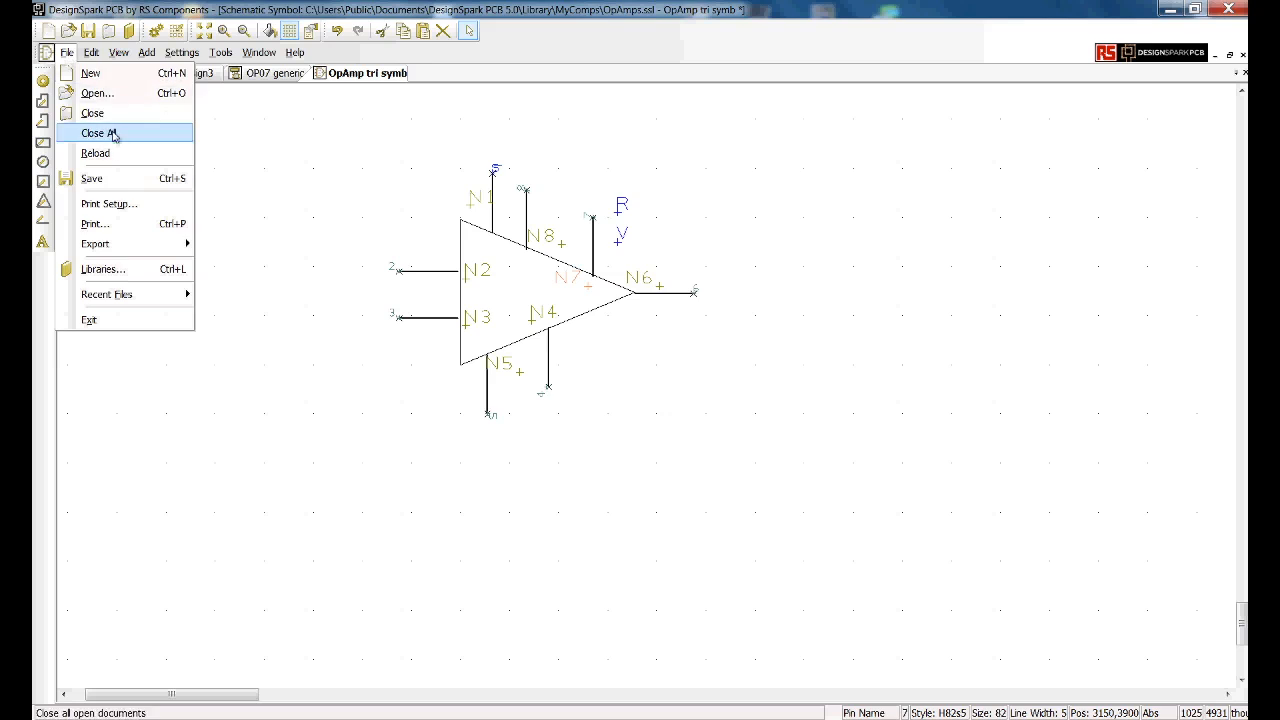
{"action": "left_click", "coordinate": [115, 178]}
{"action": "left_click", "coordinate": [700, 405]}
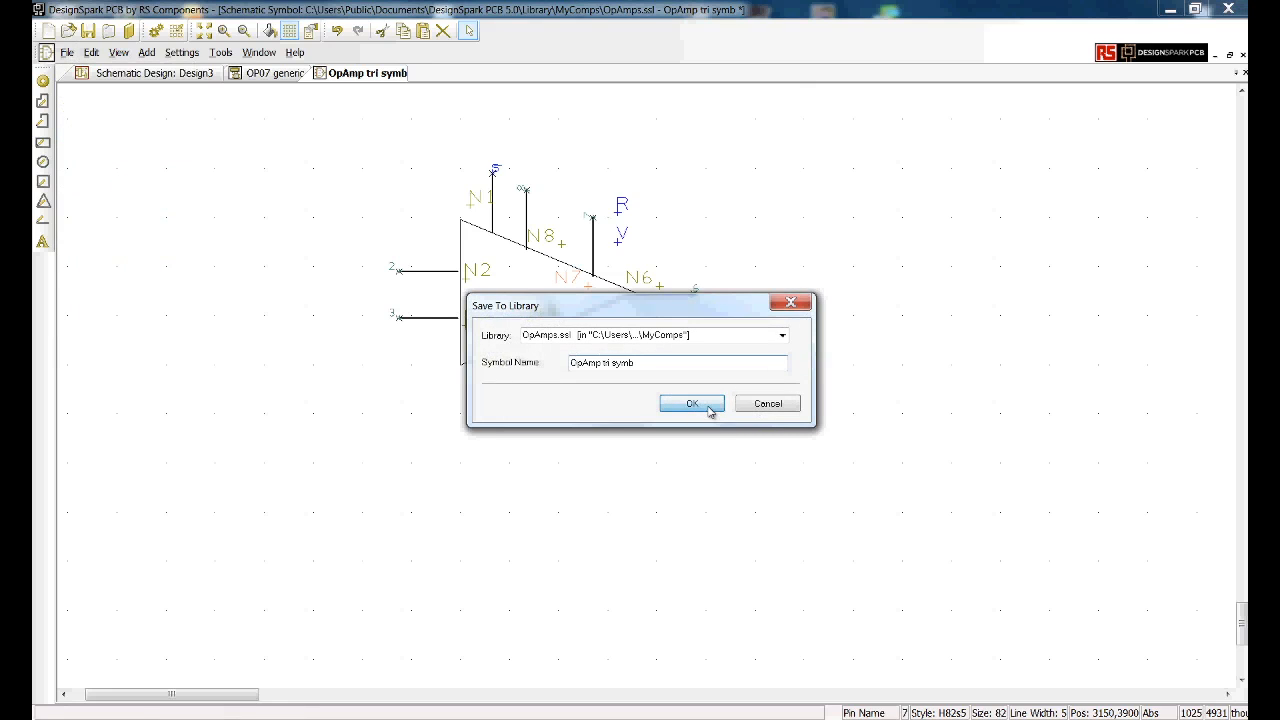
{"action": "left_click", "coordinate": [676, 423]}
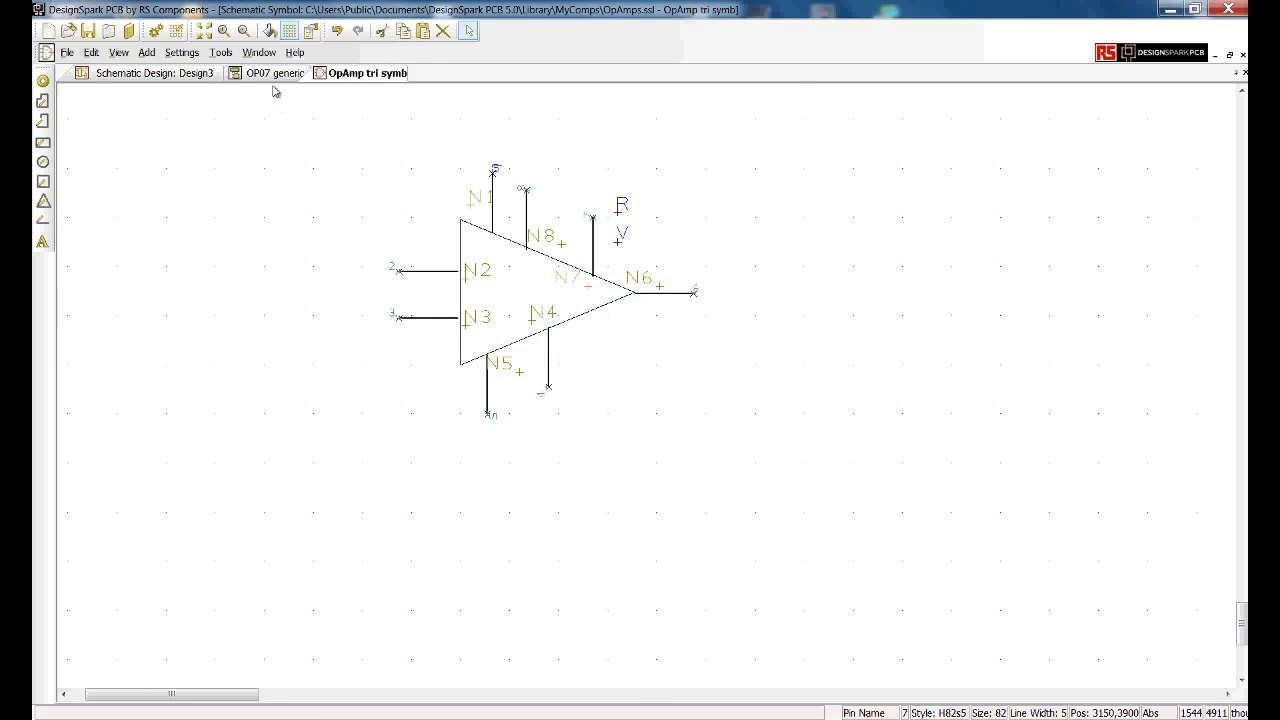
Close the symbol and component documents and place one OP07 generic from OpAmps.cml below the OP07CPZ in the schematic design.
{"action": "left_click", "coordinate": [109, 32]}
{"action": "left_click", "coordinate": [109, 32]}
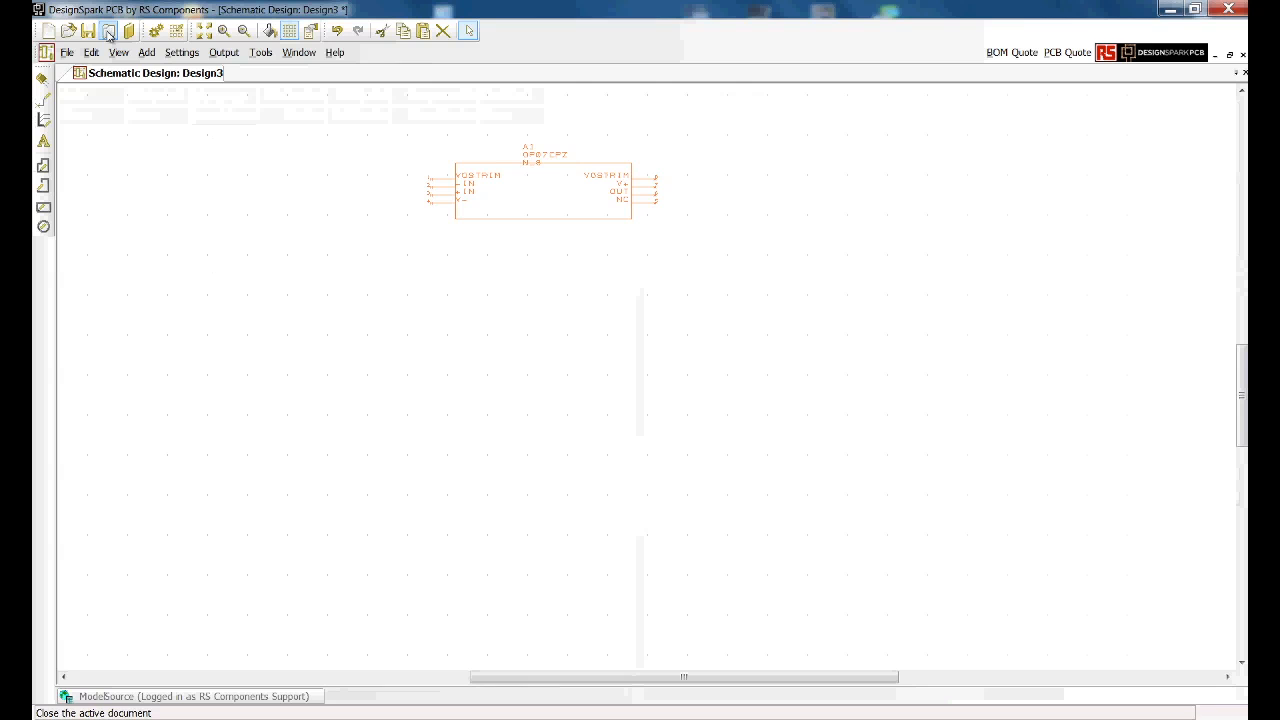
{"action": "left_click", "coordinate": [42, 80]}
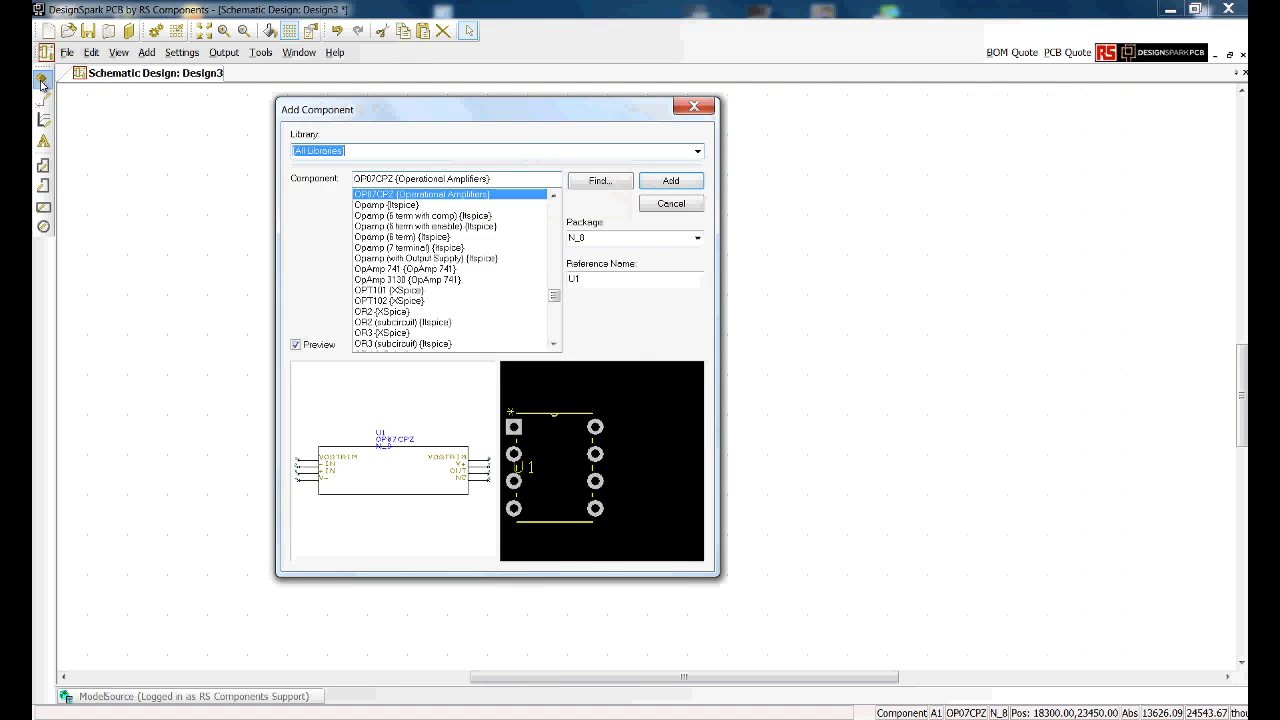
{"action": "left_click", "coordinate": [697, 152]}
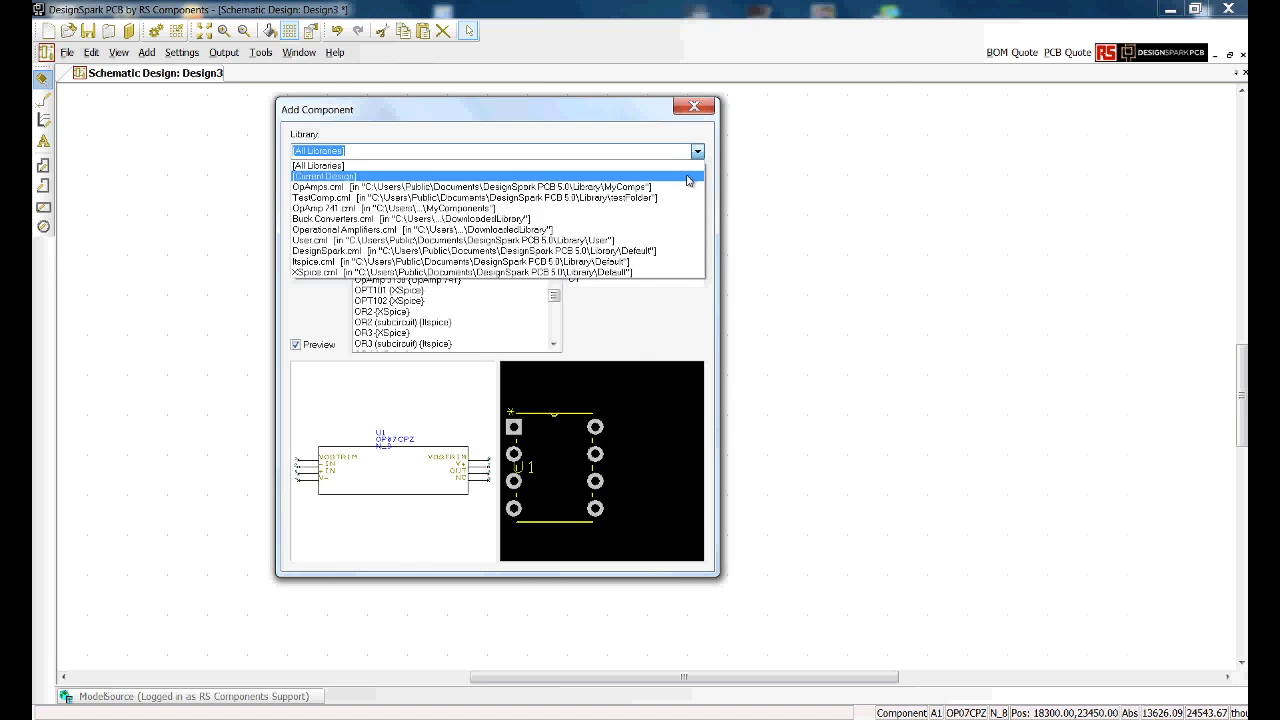
{"action": "left_click", "coordinate": [686, 190]}
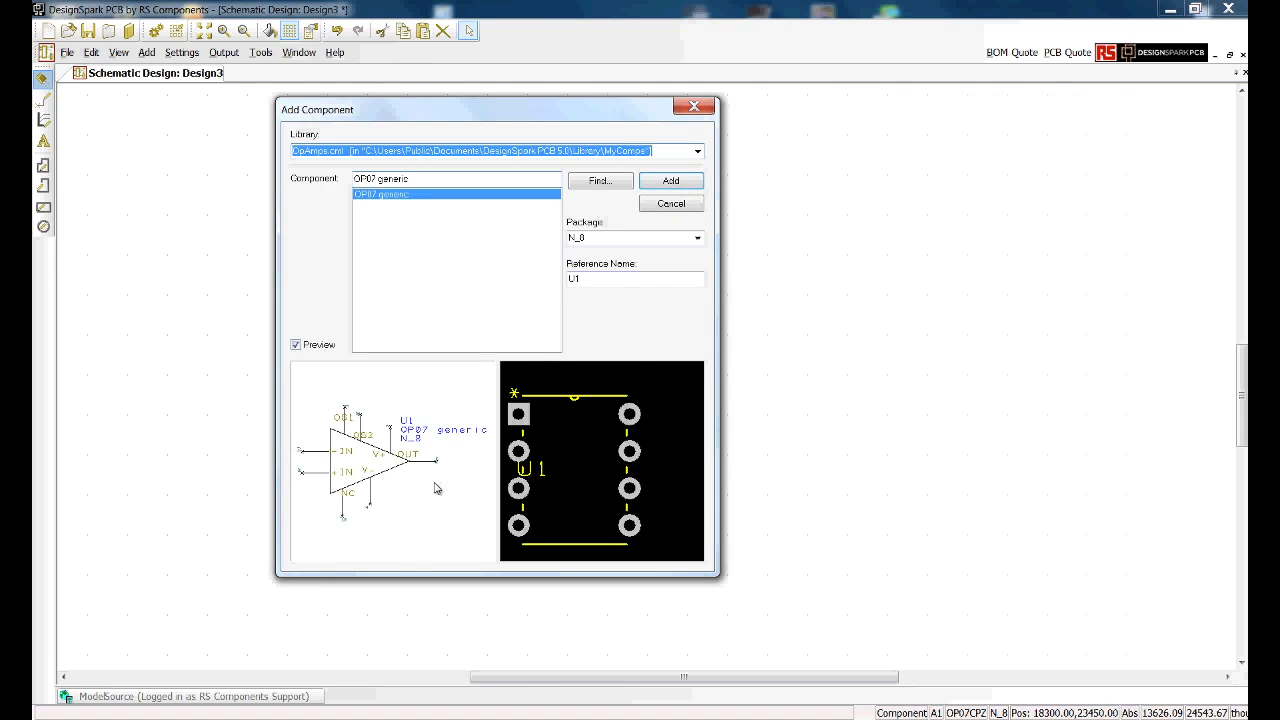
{"action": "left_click", "coordinate": [669, 182]}
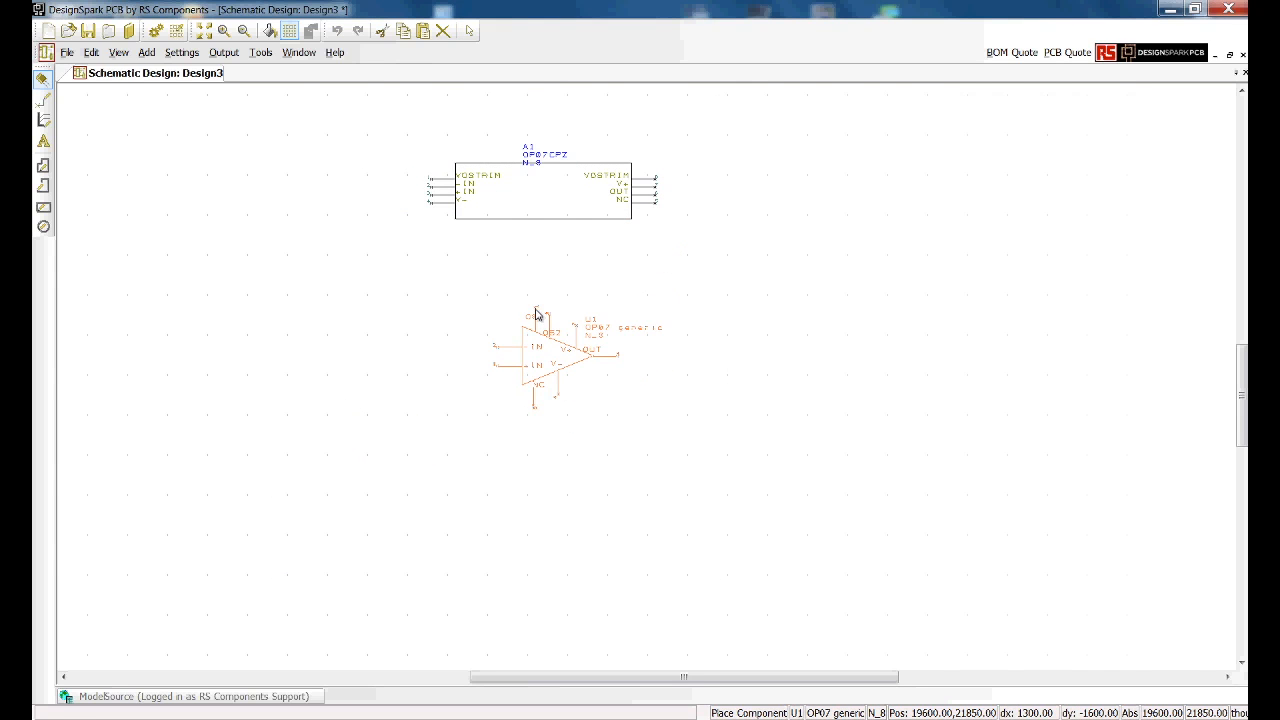
{"action": "left_click", "coordinate": [535, 314]}
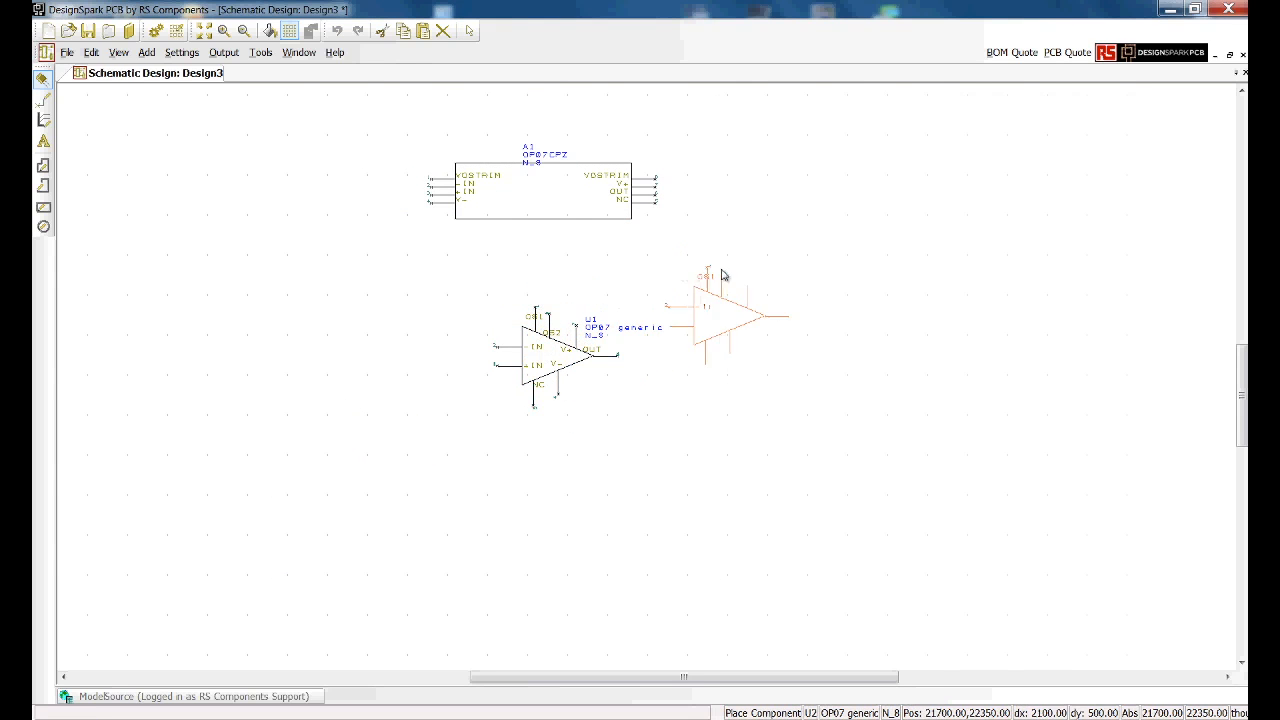
{"action": "key", "text": "Escape"}
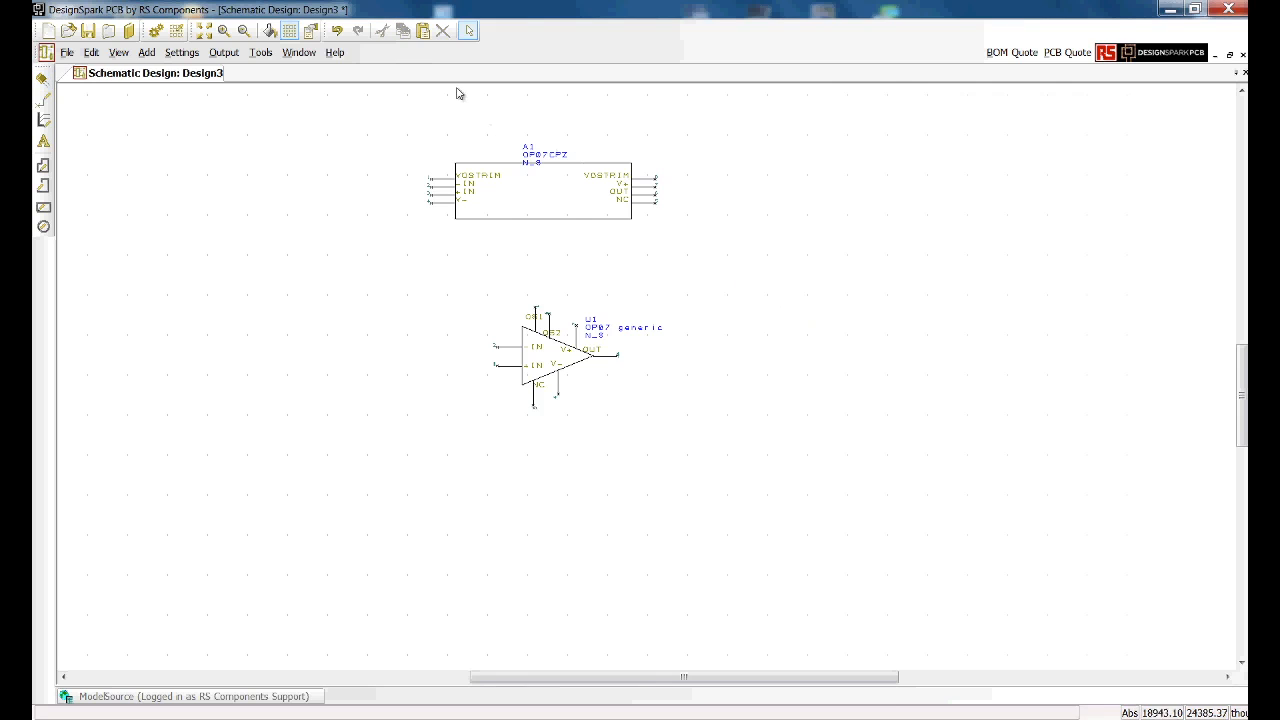
{"action": "left_click", "coordinate": [205, 31]}
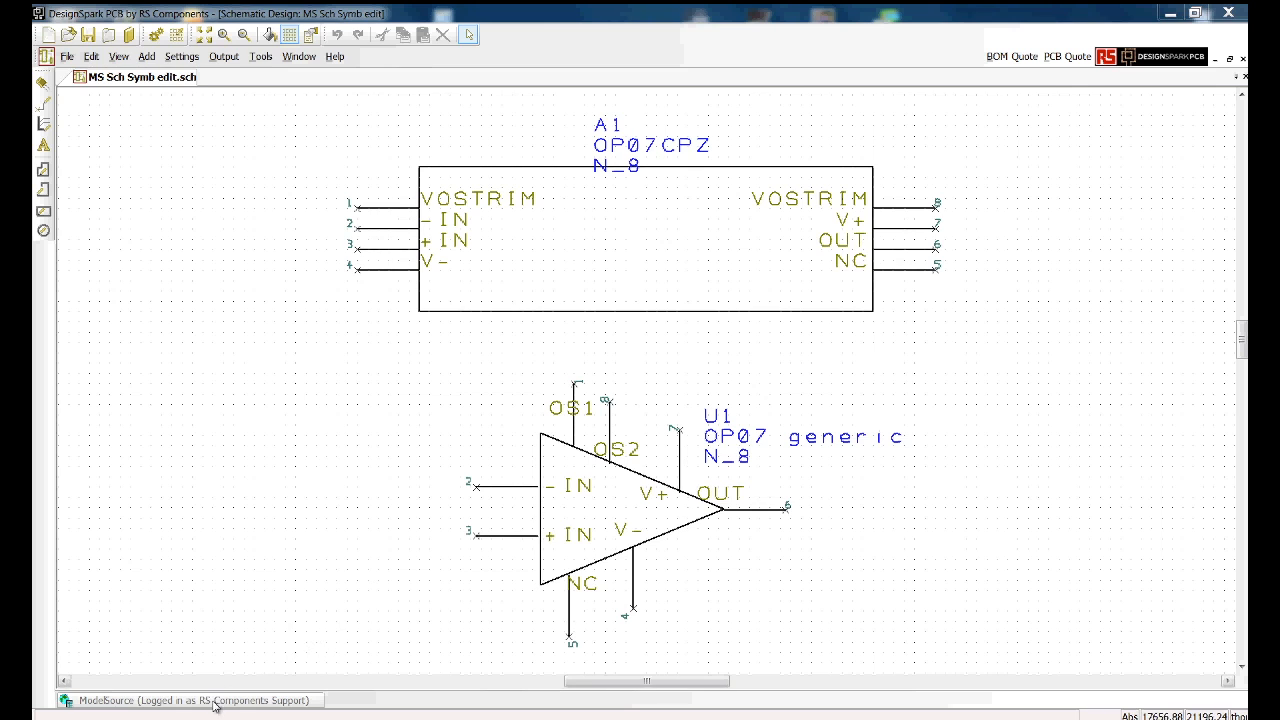
Search the ModelSource part numbers for OP37, select the OP37EPZ and load its component preview.
{"action": "left_click", "coordinate": [215, 702]}
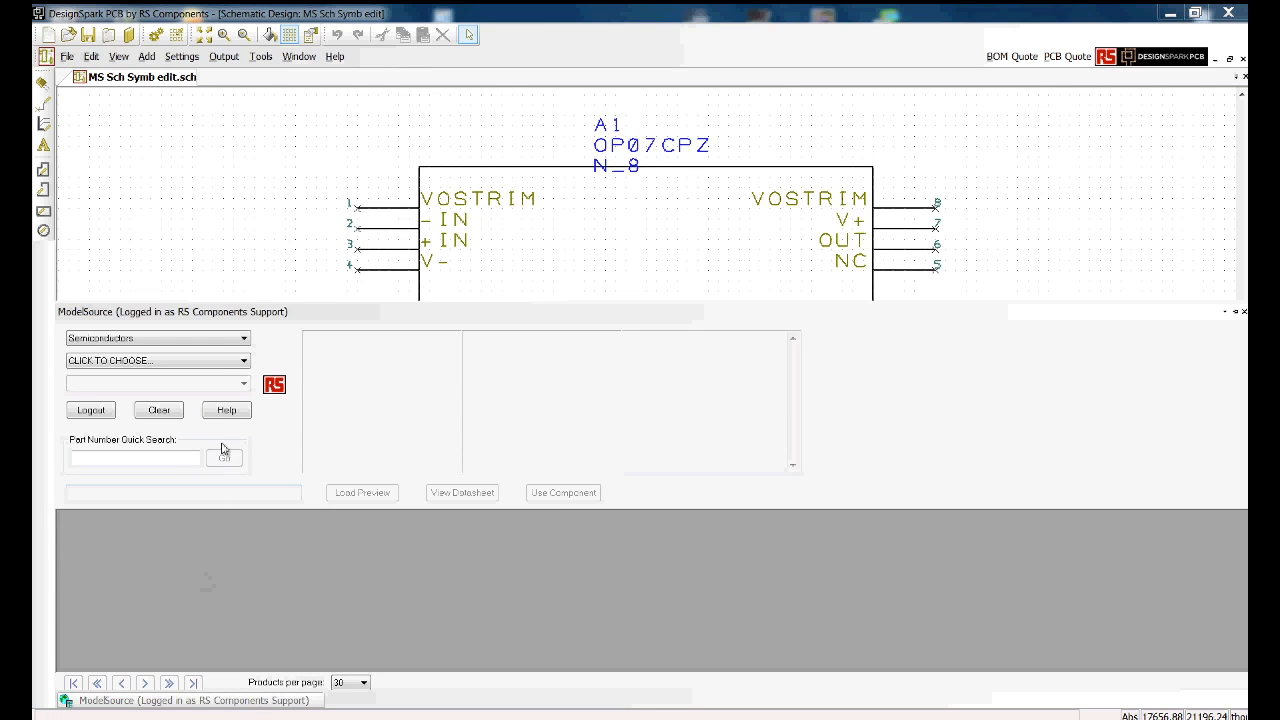
{"action": "left_click", "coordinate": [118, 457]}
{"action": "type", "text": "OP37"}
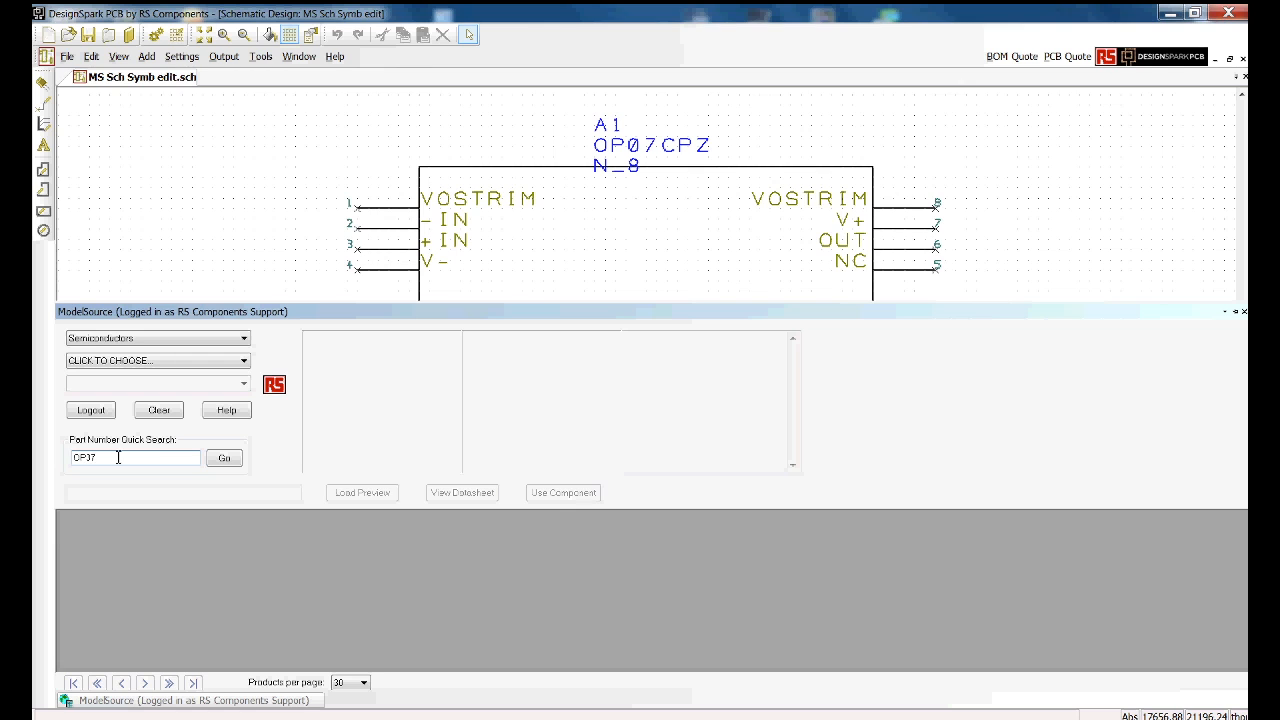
{"action": "key", "text": "Return"}
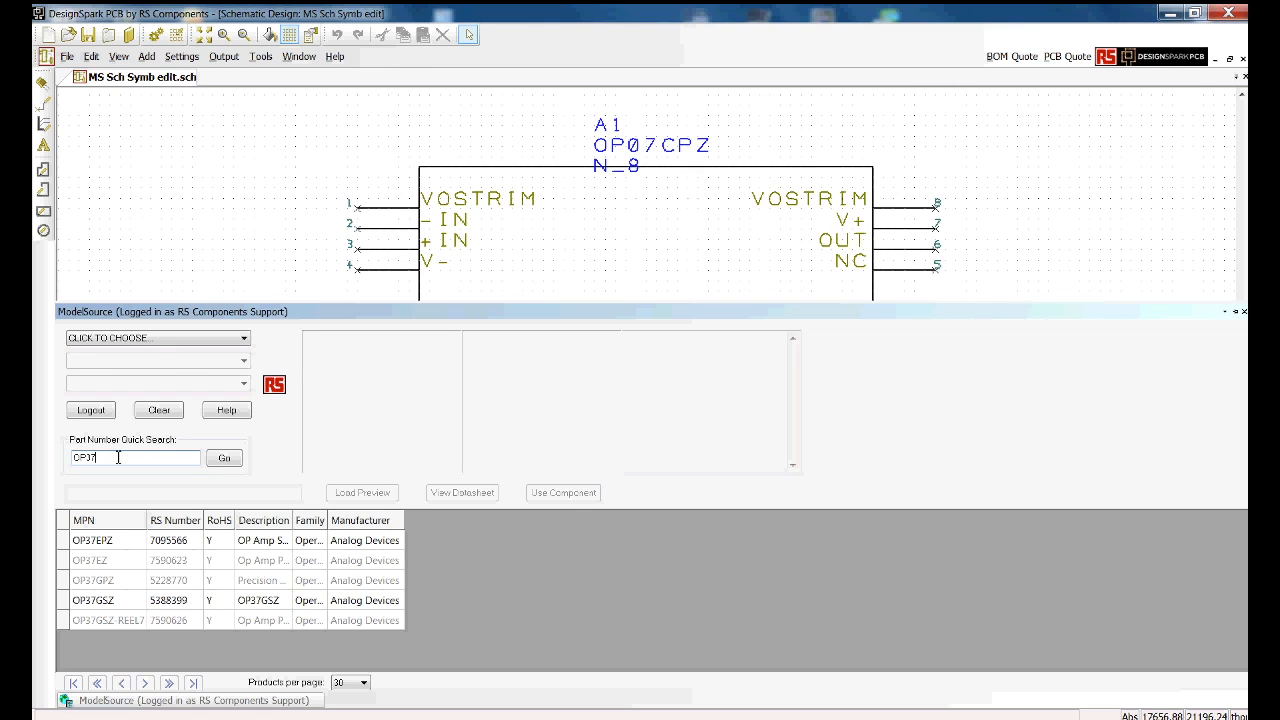
{"action": "left_click", "coordinate": [97, 542]}
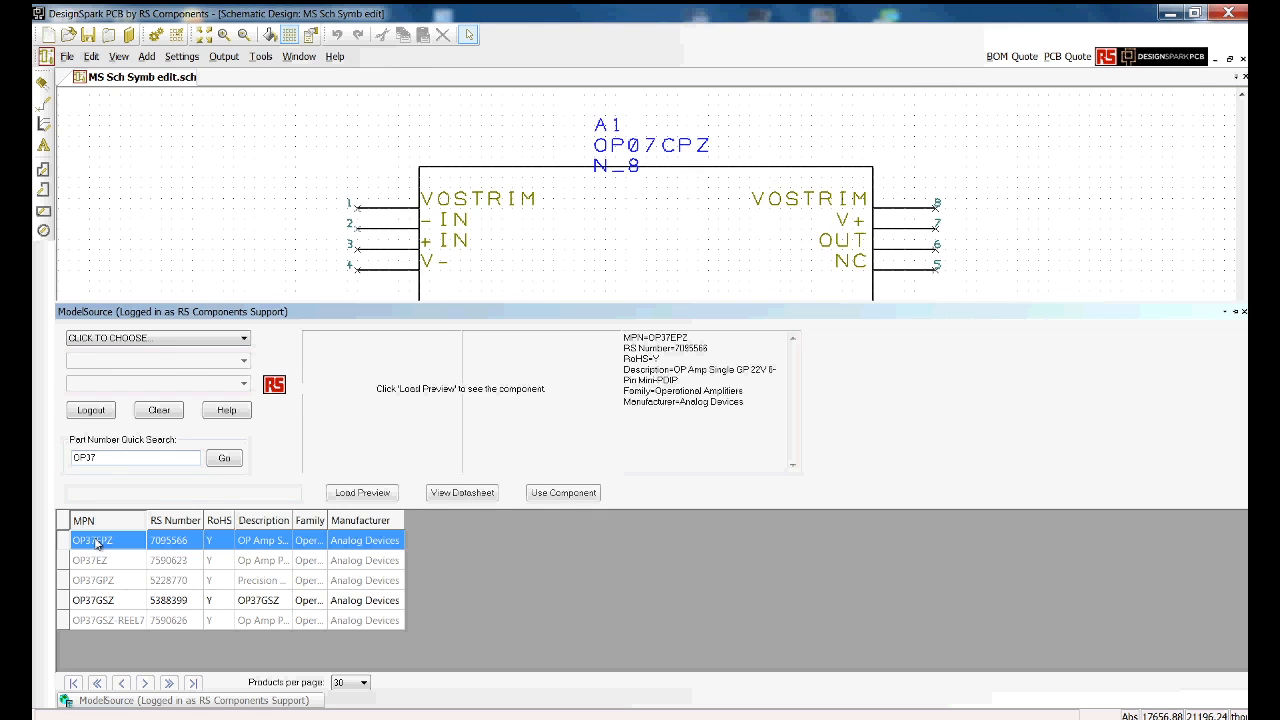
{"action": "left_click", "coordinate": [355, 493]}
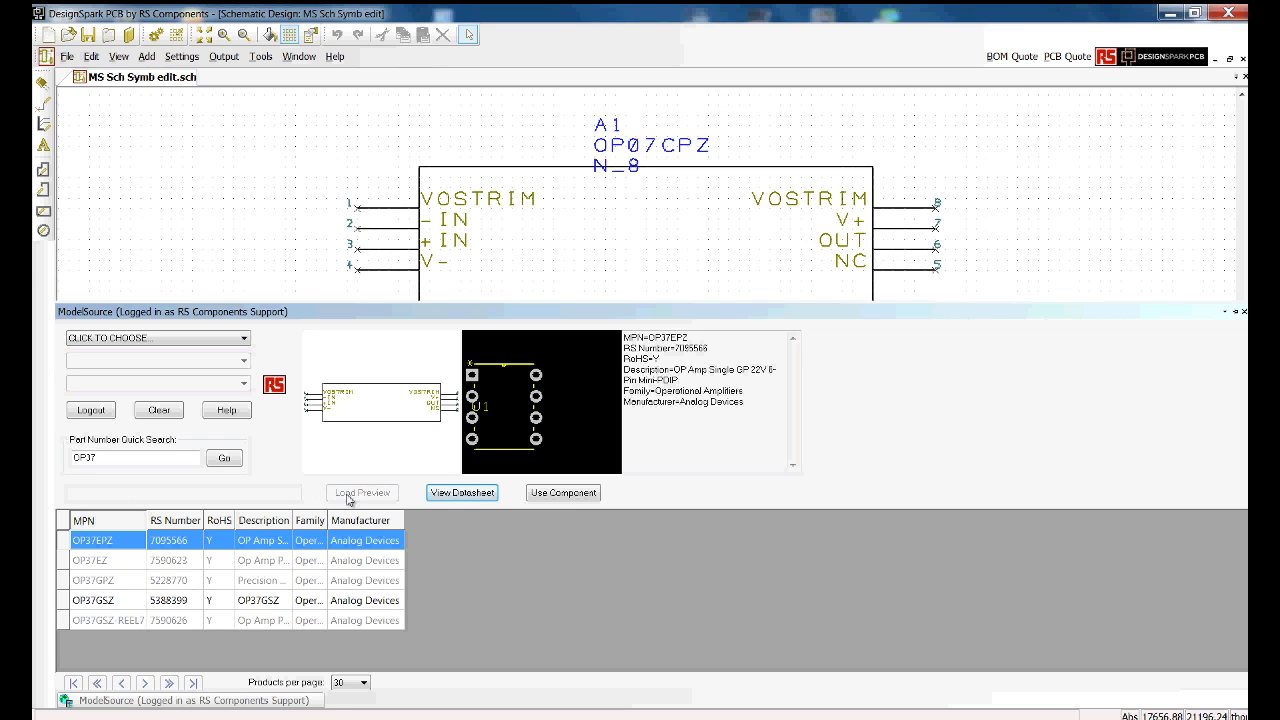
Open the OP37 data sheet from the part's RS product page, examine its pin connections and simplified schematic, and close the browser.
{"action": "left_click", "coordinate": [479, 495]}
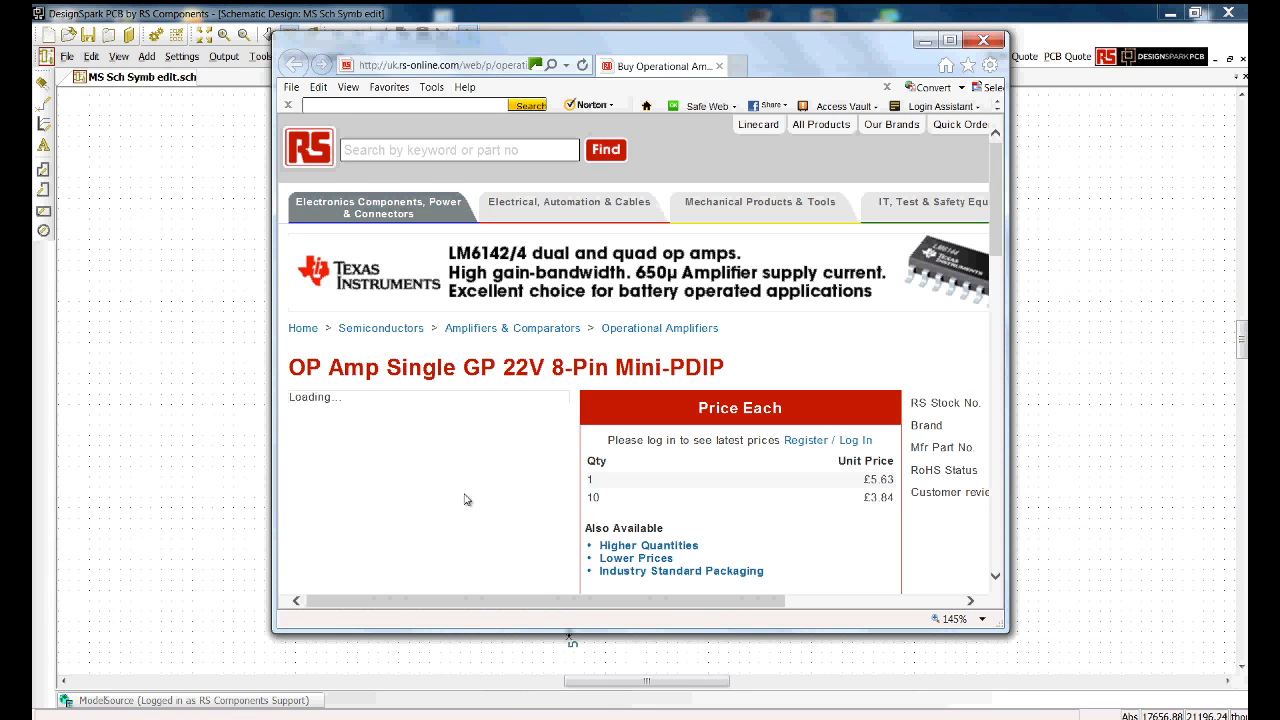
{"action": "left_click_drag", "start_coordinate": [988, 190], "coordinate": [988, 297]}
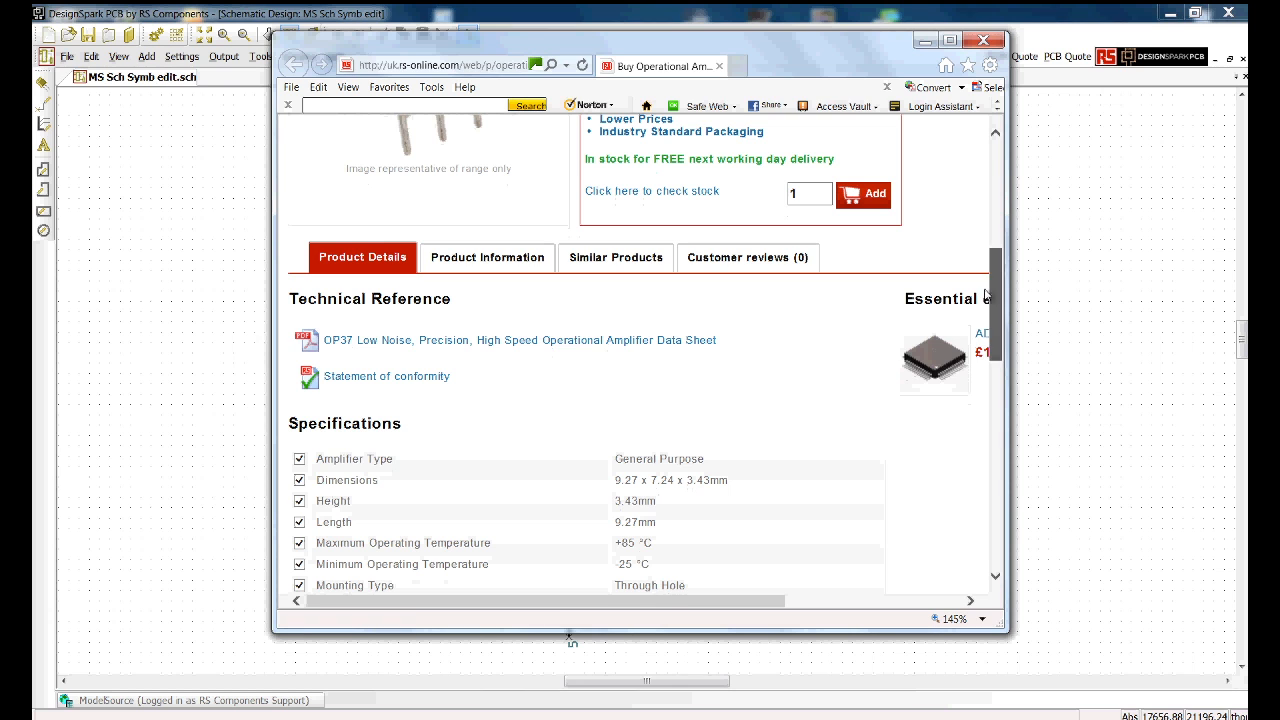
{"action": "left_click", "coordinate": [433, 347]}
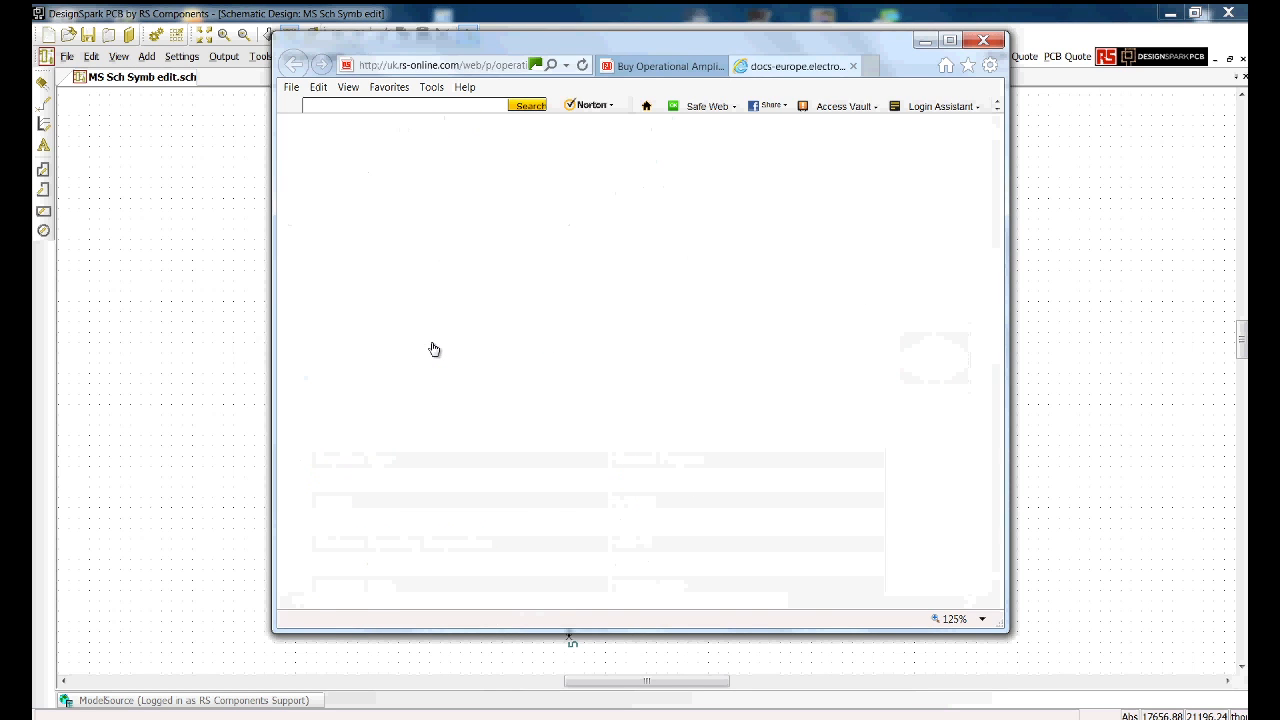
{"action": "scroll", "coordinate": [813, 298], "scroll_direction": "down", "scroll_amount": 3}
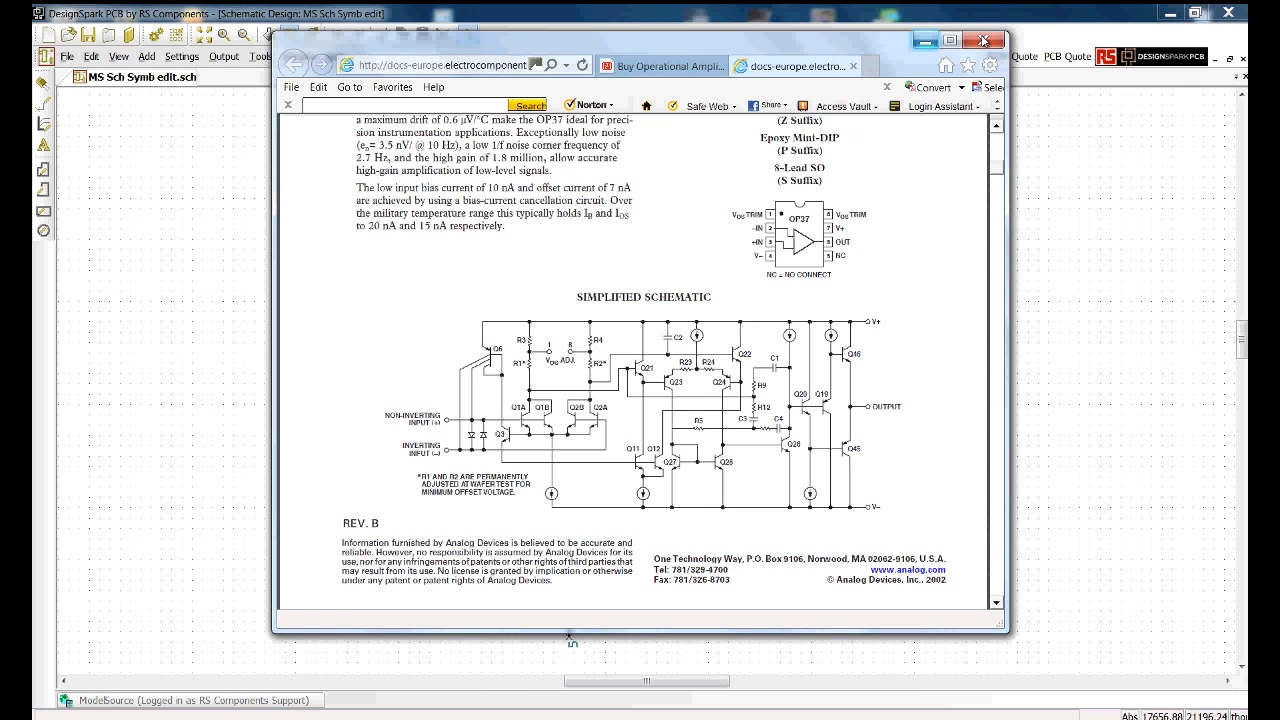
{"action": "left_click", "coordinate": [984, 40]}
Place the OP37EPZ from ModelSource above the OP07CPZ in the schematic, keeping the library's existing N_8 symbol.
{"action": "left_click", "coordinate": [262, 703]}
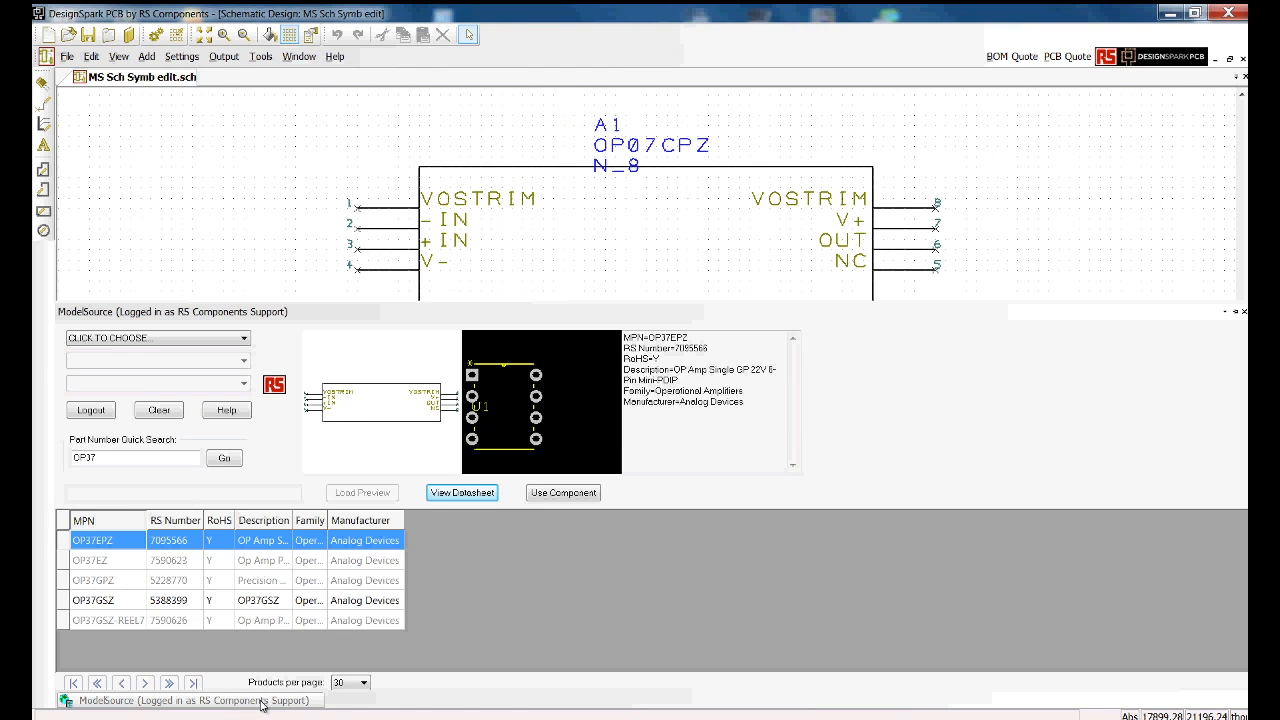
{"action": "left_click", "coordinate": [562, 494]}
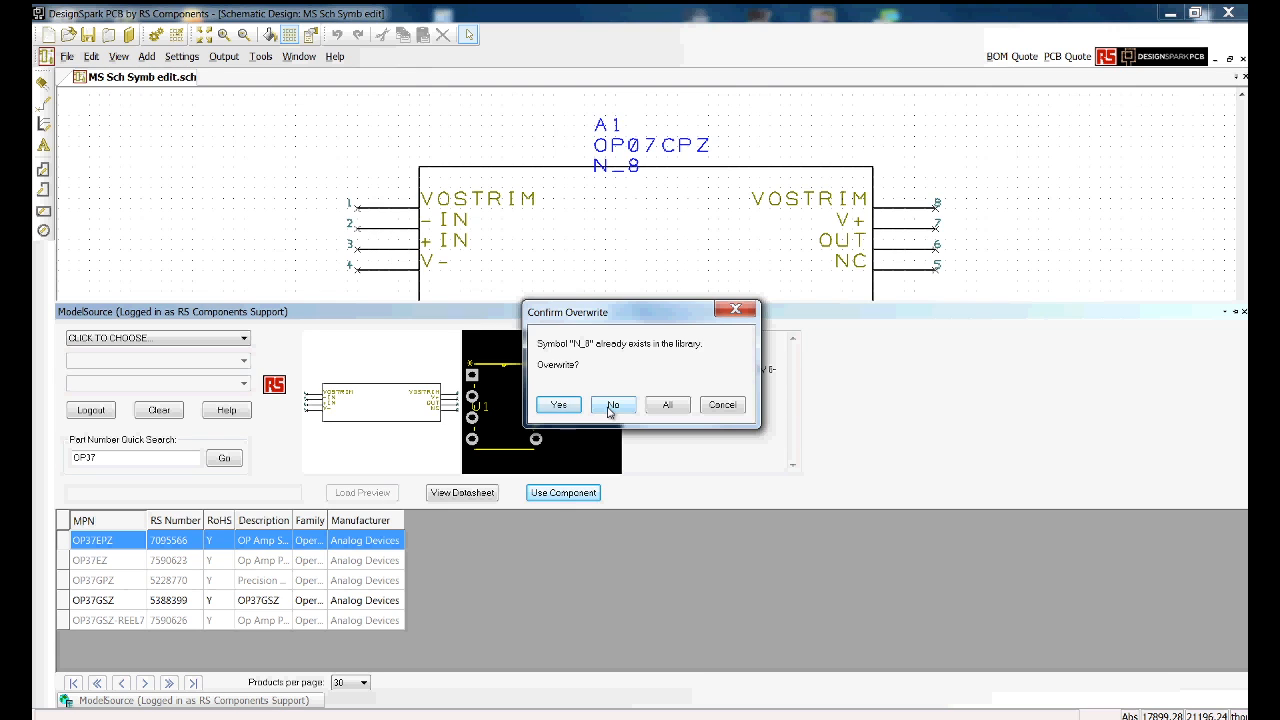
{"action": "left_click", "coordinate": [611, 406]}
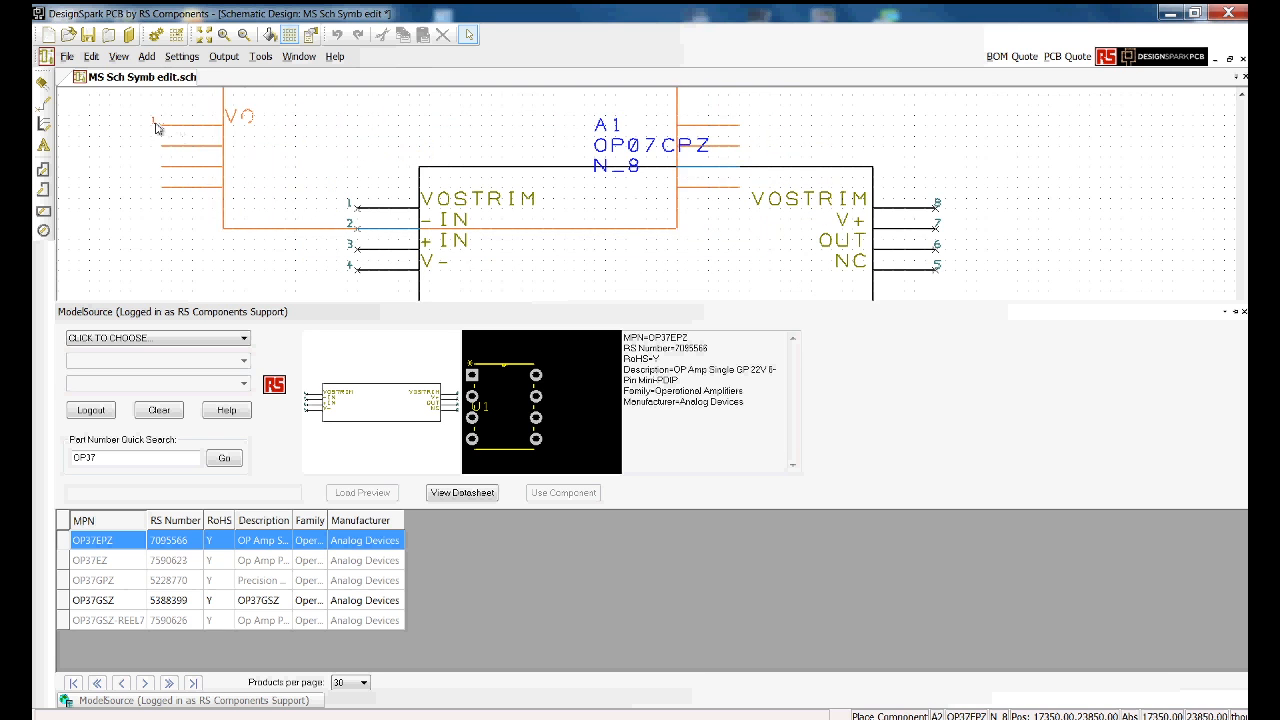
{"action": "left_click", "coordinate": [139, 127]}
{"action": "left_click", "coordinate": [244, 35]}
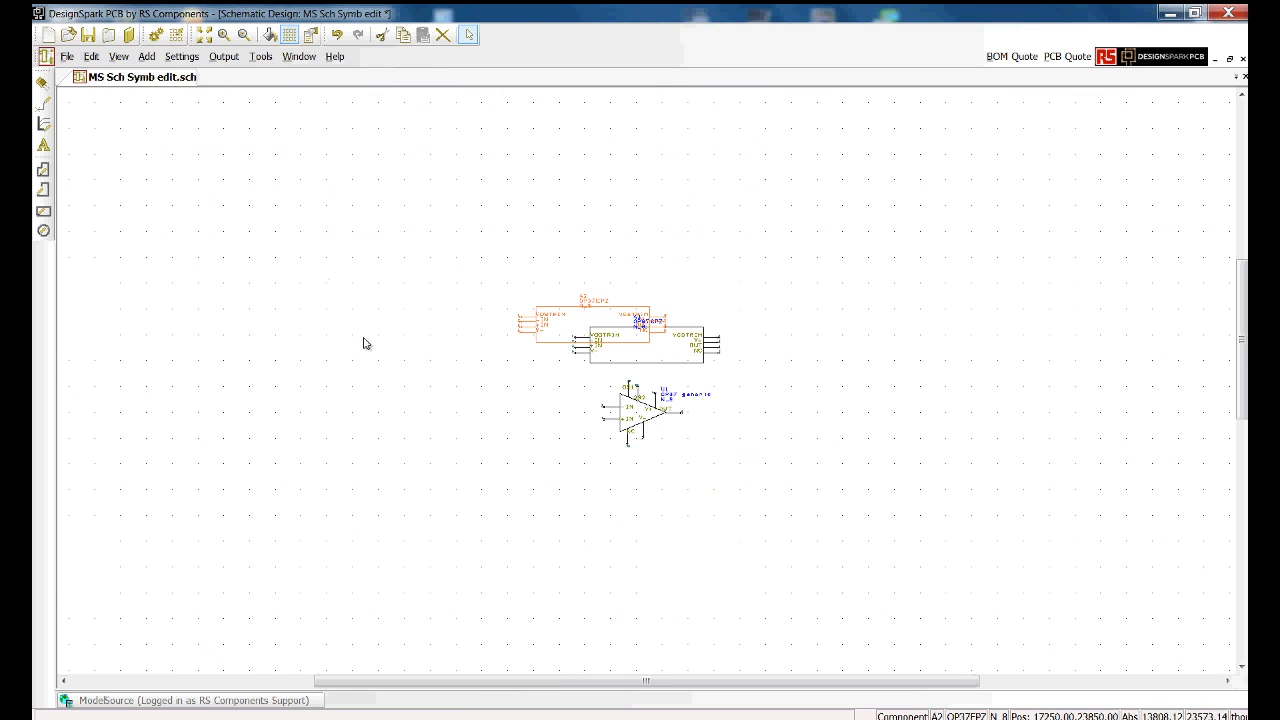
{"action": "left_click", "coordinate": [614, 282]}
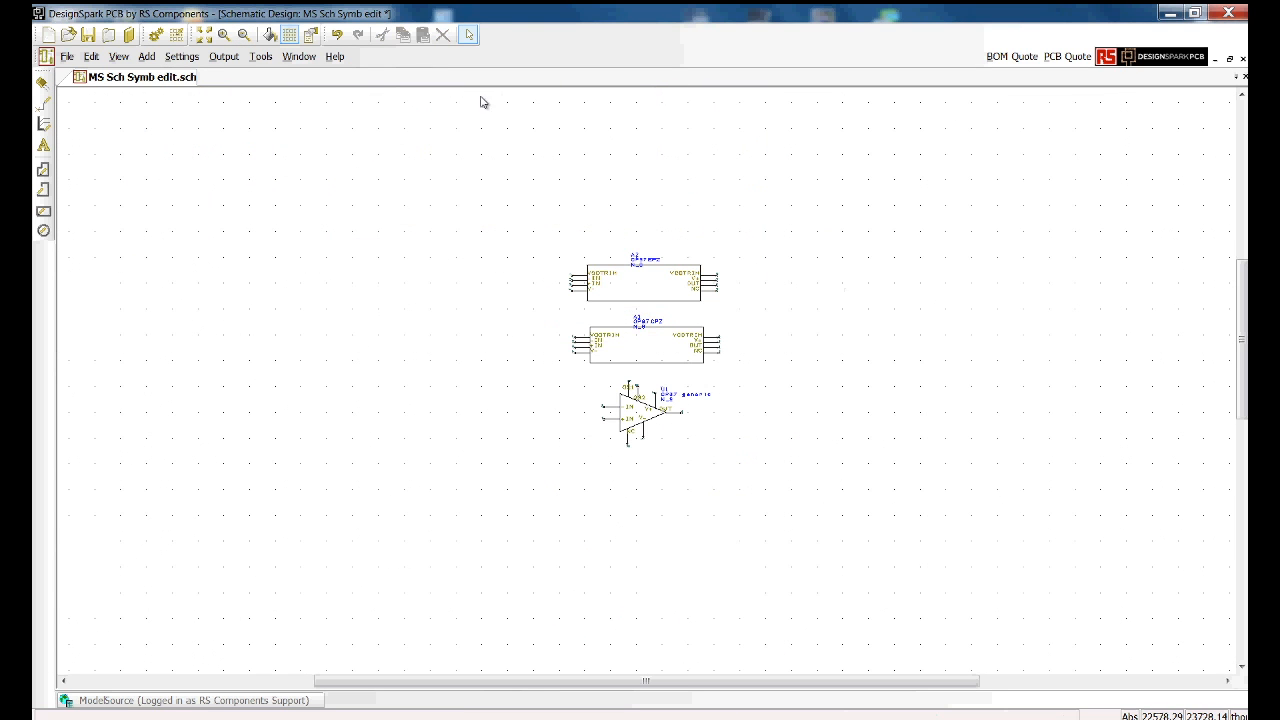
{"action": "left_click", "coordinate": [204, 35]}
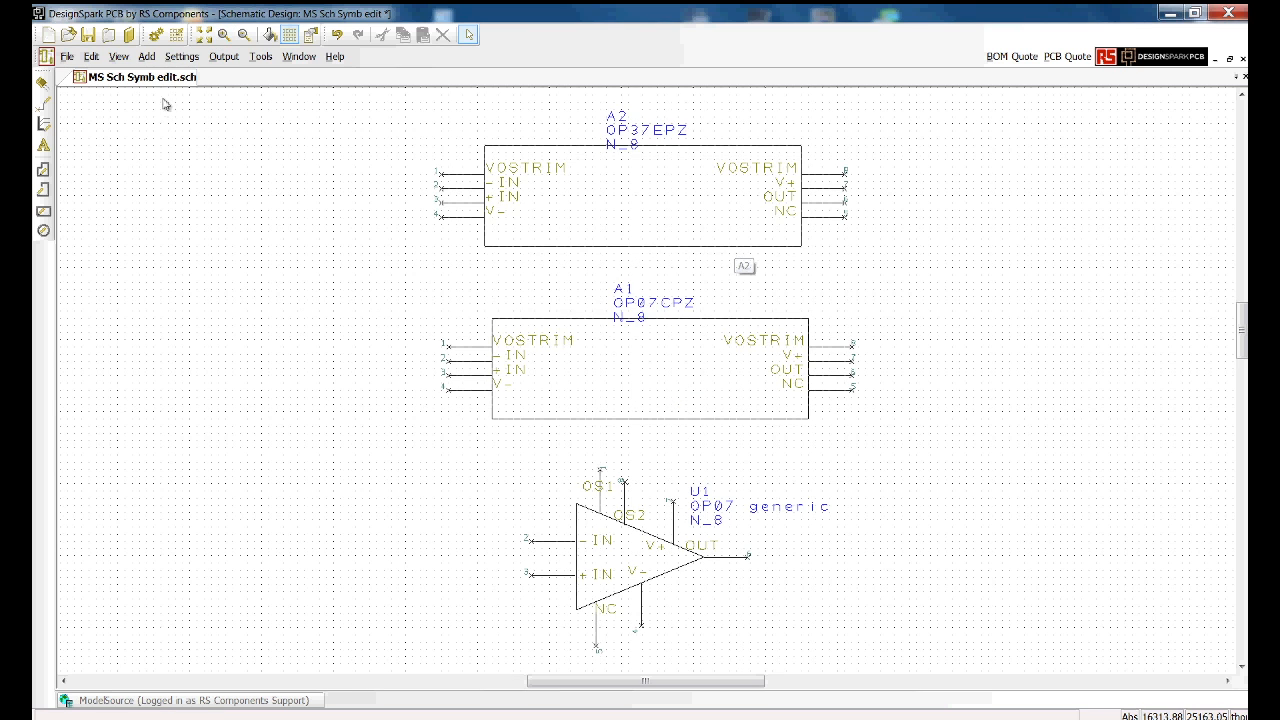
Copy the OP37EPZ component from Operational Amplifiers.cml into OpAmps.cml under the name OP37 generic.
{"action": "left_click", "coordinate": [129, 35]}
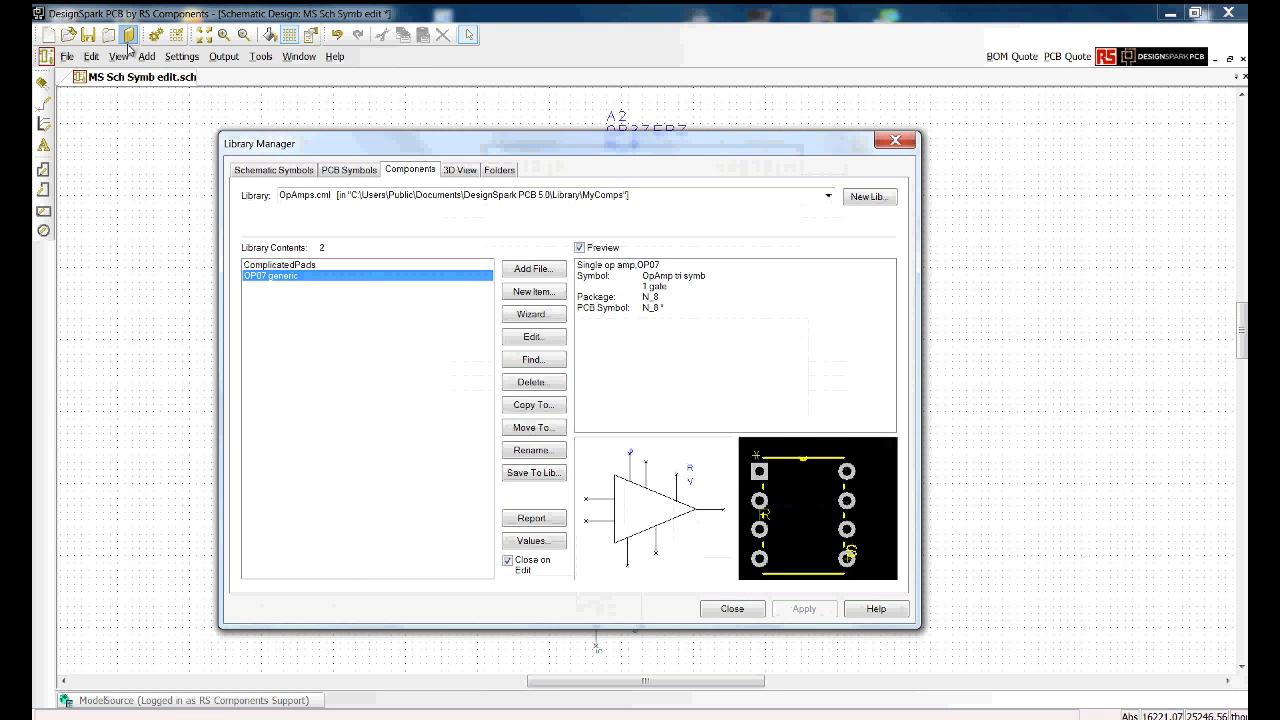
{"action": "left_click", "coordinate": [828, 195]}
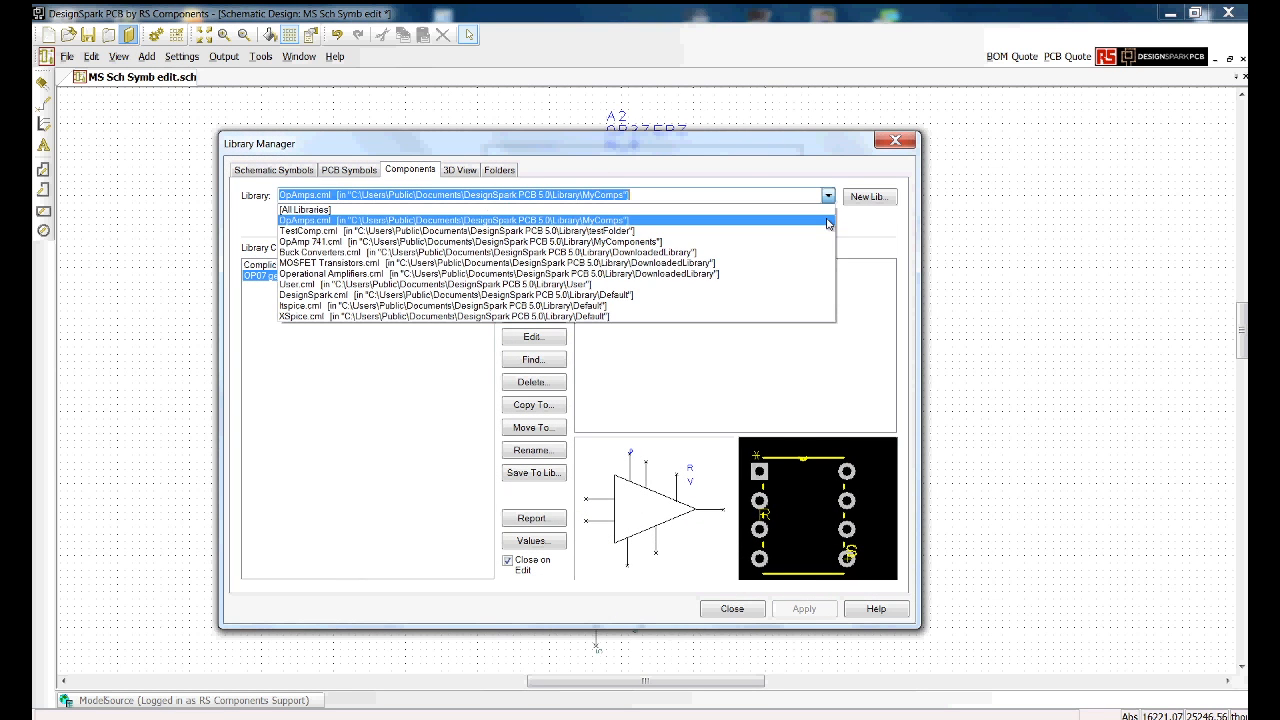
{"action": "left_click", "coordinate": [814, 275]}
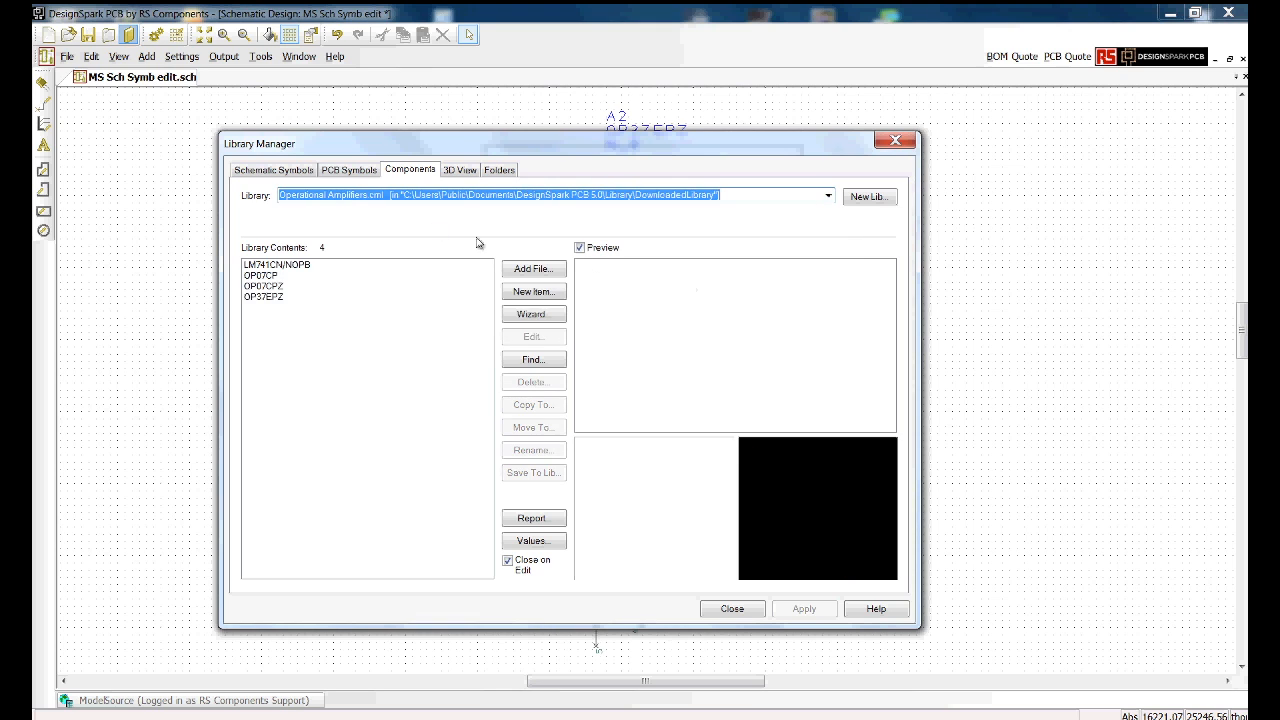
{"action": "left_click", "coordinate": [266, 297]}
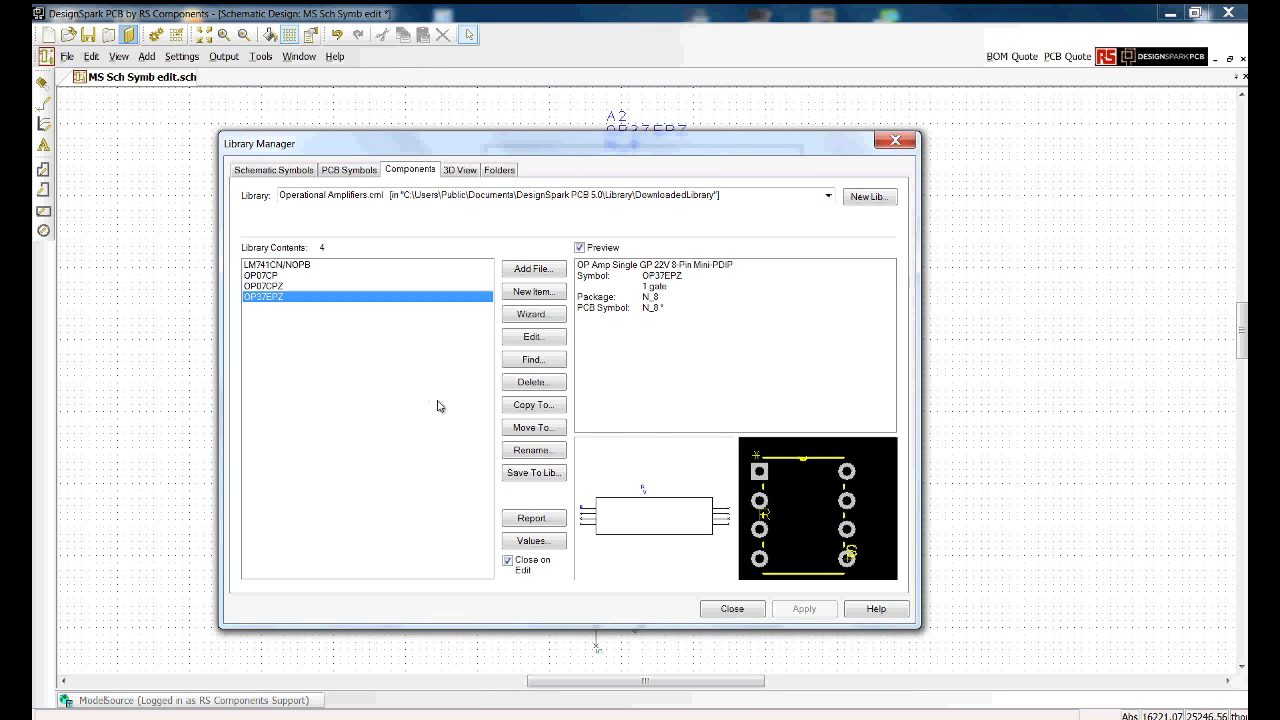
{"action": "left_click", "coordinate": [533, 404]}
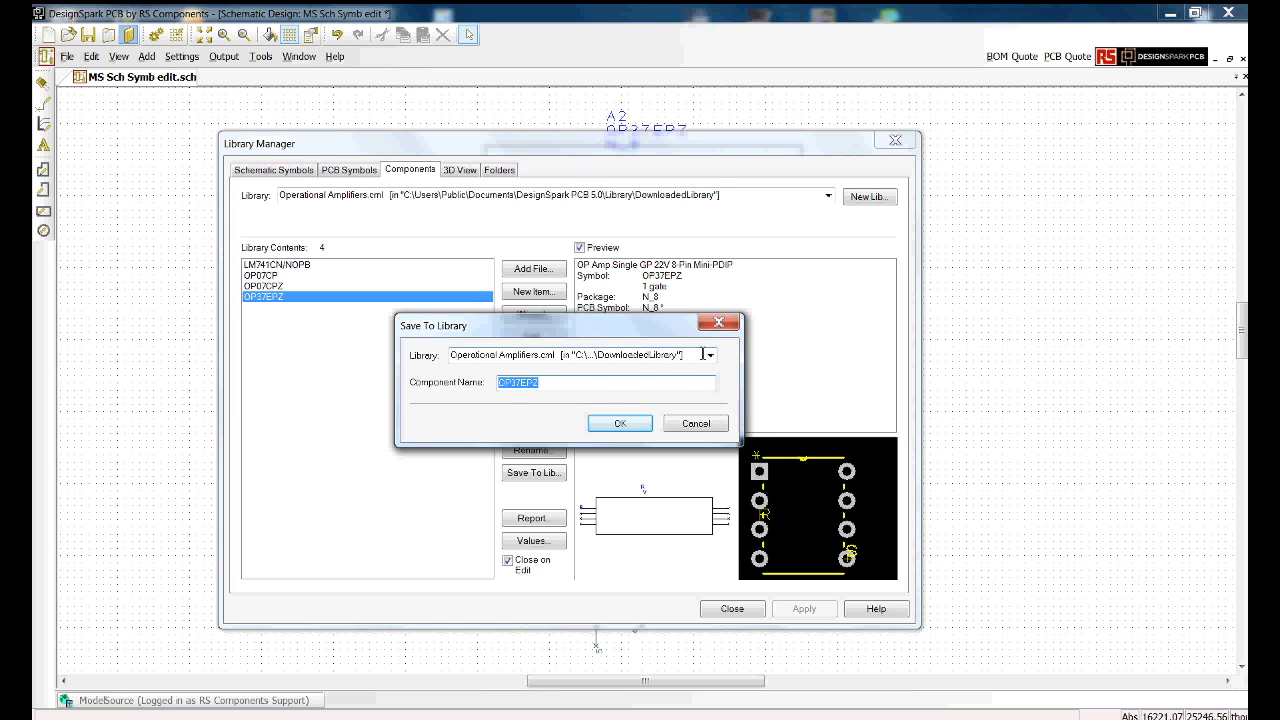
{"action": "left_click", "coordinate": [709, 357]}
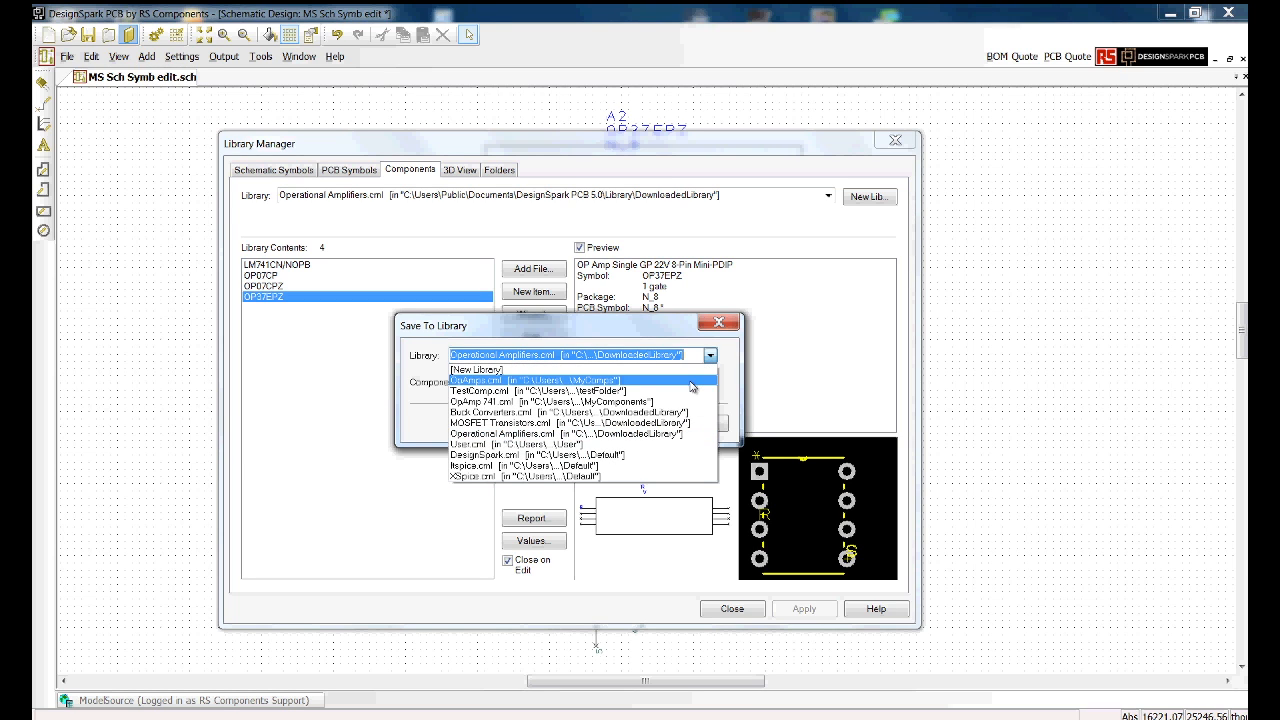
{"action": "left_click", "coordinate": [690, 381]}
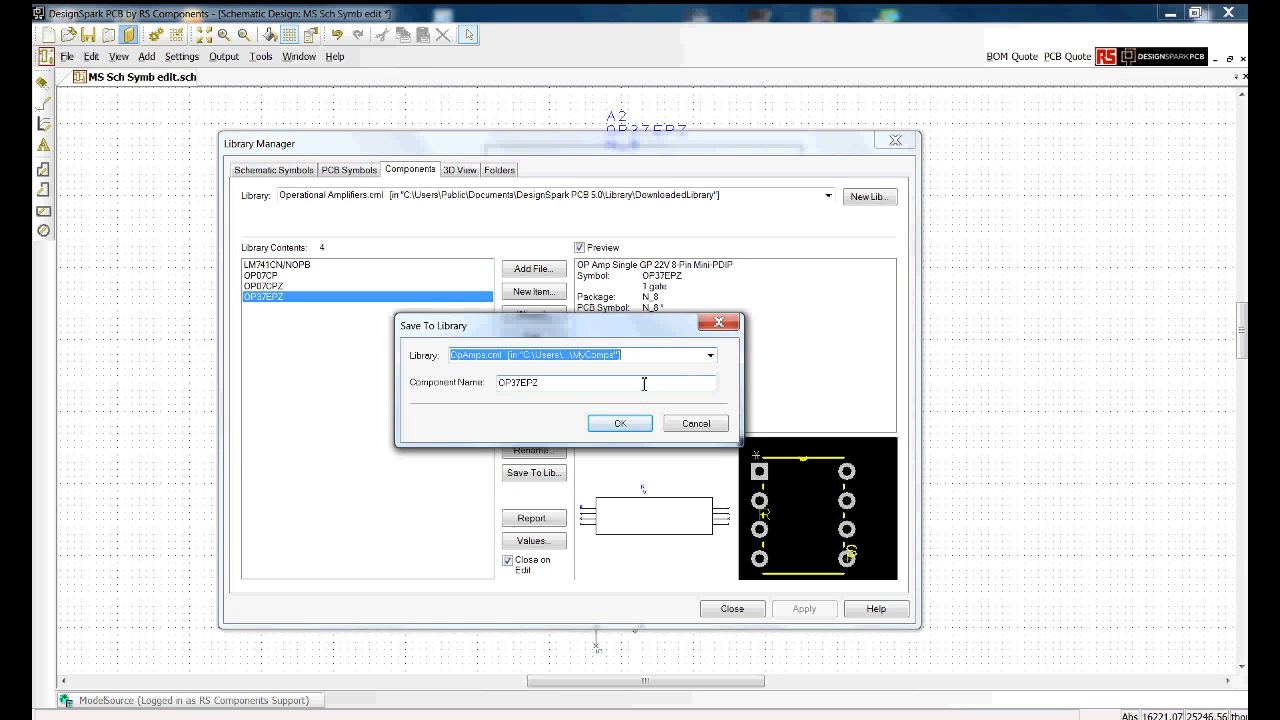
{"action": "left_click", "coordinate": [553, 387]}
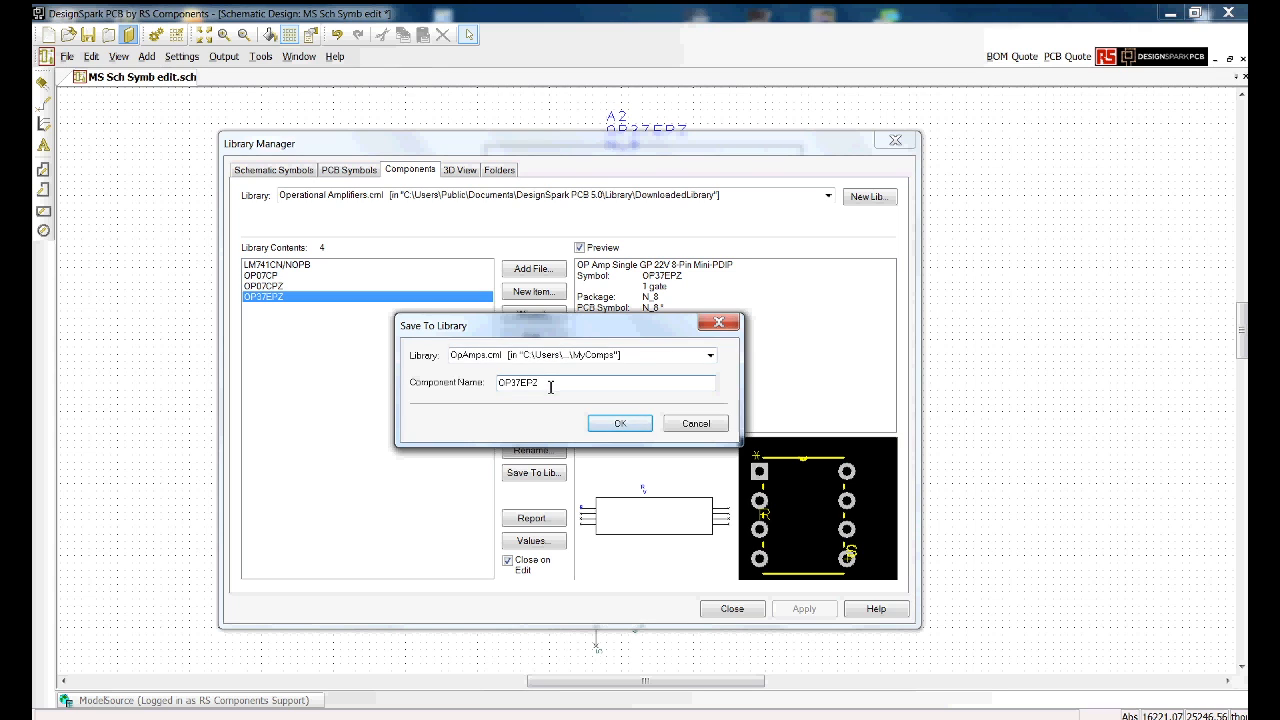
{"action": "key", "text": "BackSpace"}
{"action": "key", "text": "BackSpace"}
{"action": "key", "text": "BackSpace"}
{"action": "type", "text": "ge"}
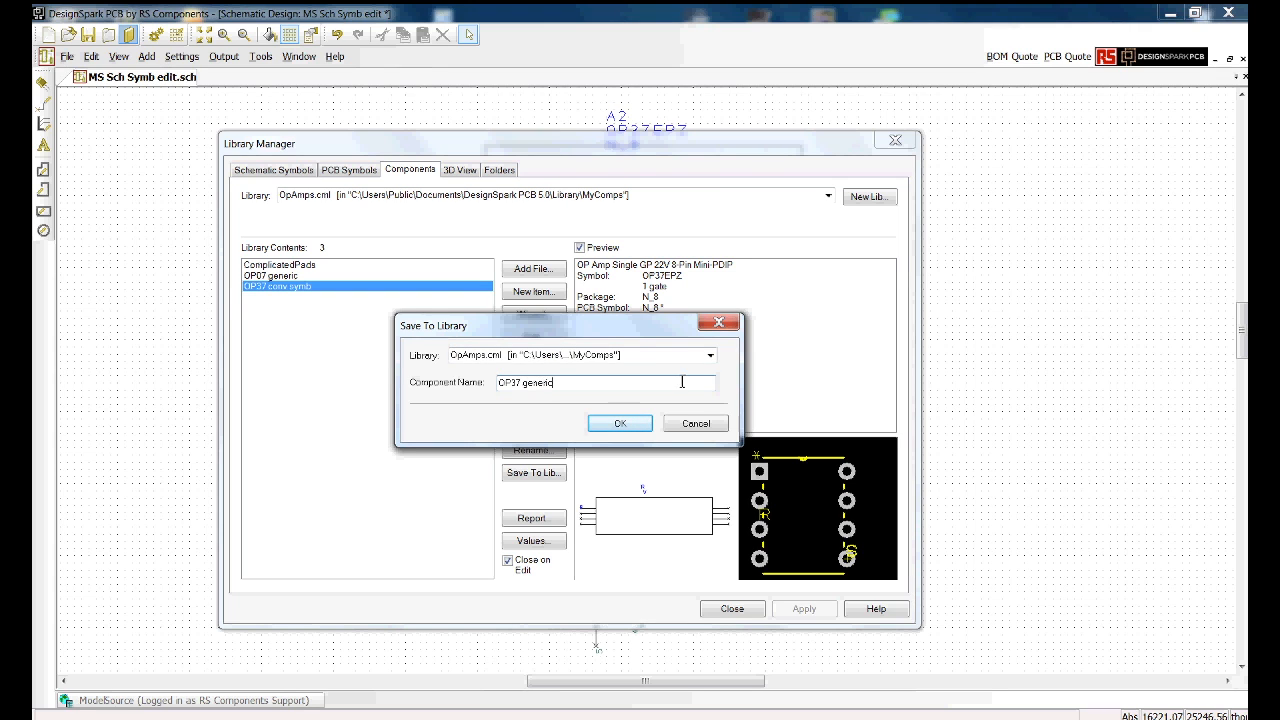
{"action": "type", "text": "neric"}
{"action": "left_click", "coordinate": [622, 424]}
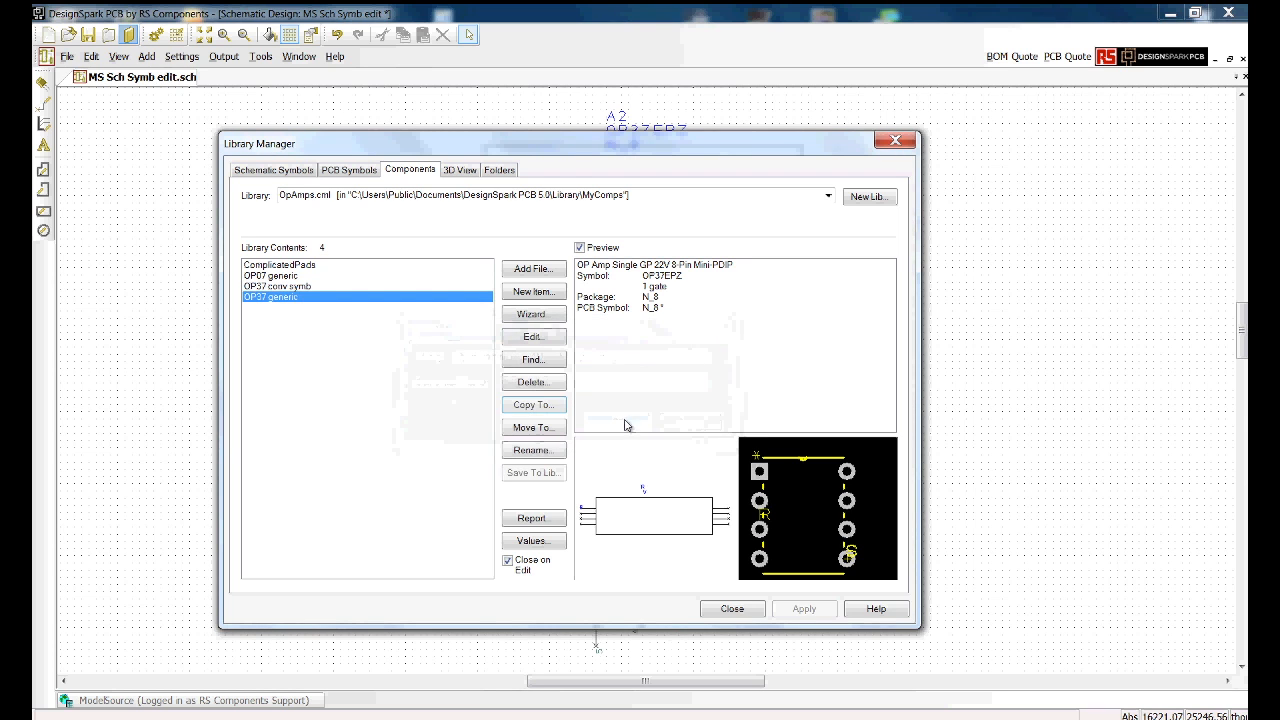
Open the OP37 generic component for editing and replace its gate's schematic symbol with OpAmp tri symb from the OpAmps.ssl library.
{"action": "left_click", "coordinate": [534, 337]}
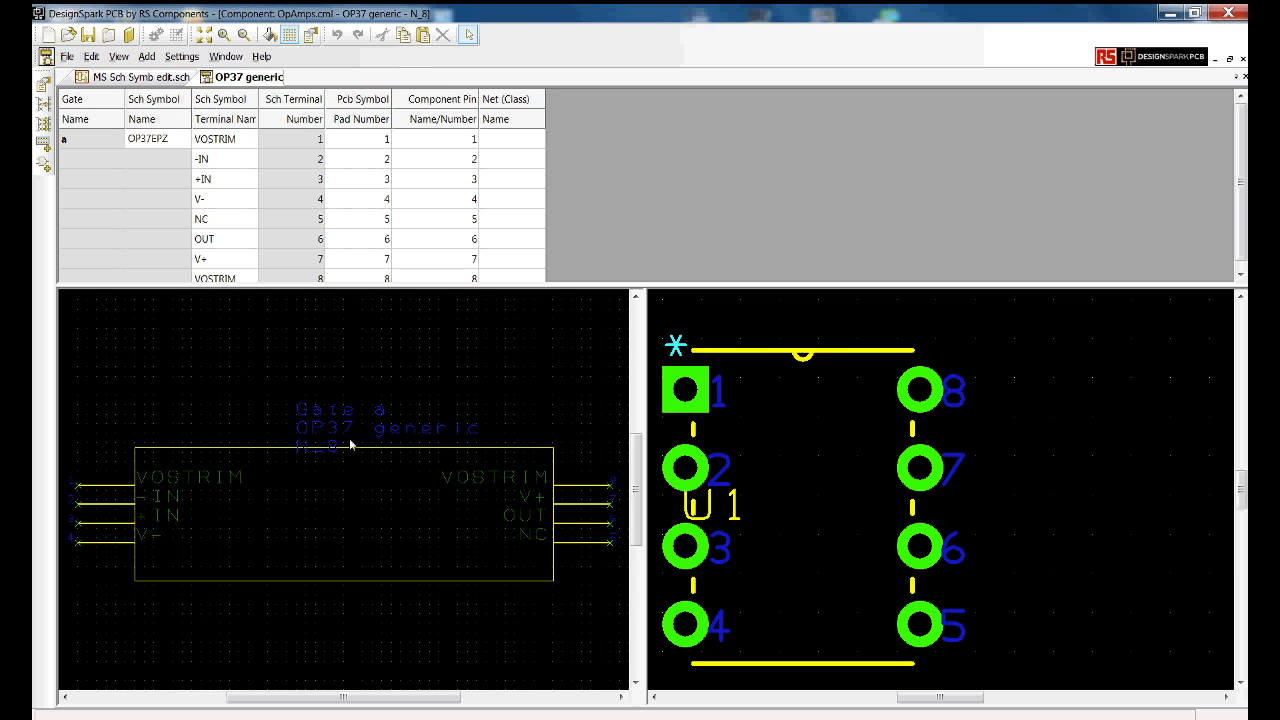
{"action": "left_click", "coordinate": [467, 584]}
{"action": "right_click", "coordinate": [464, 584]}
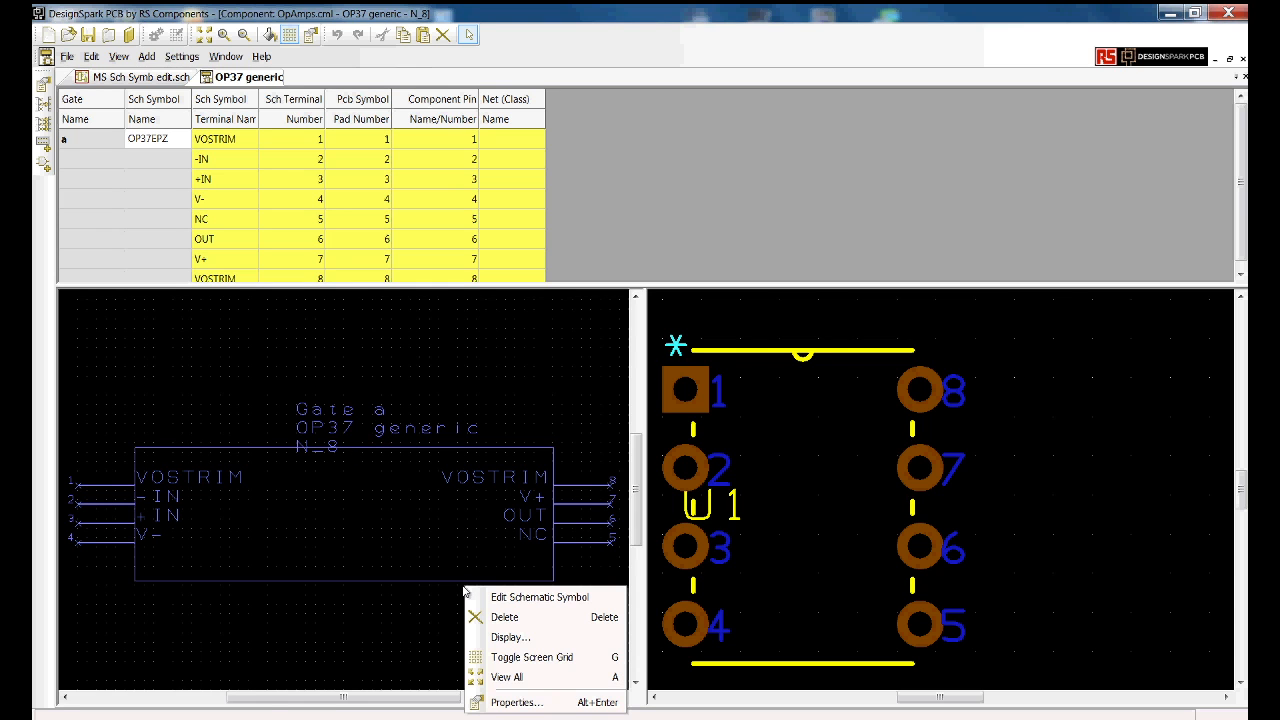
{"action": "left_click", "coordinate": [516, 703]}
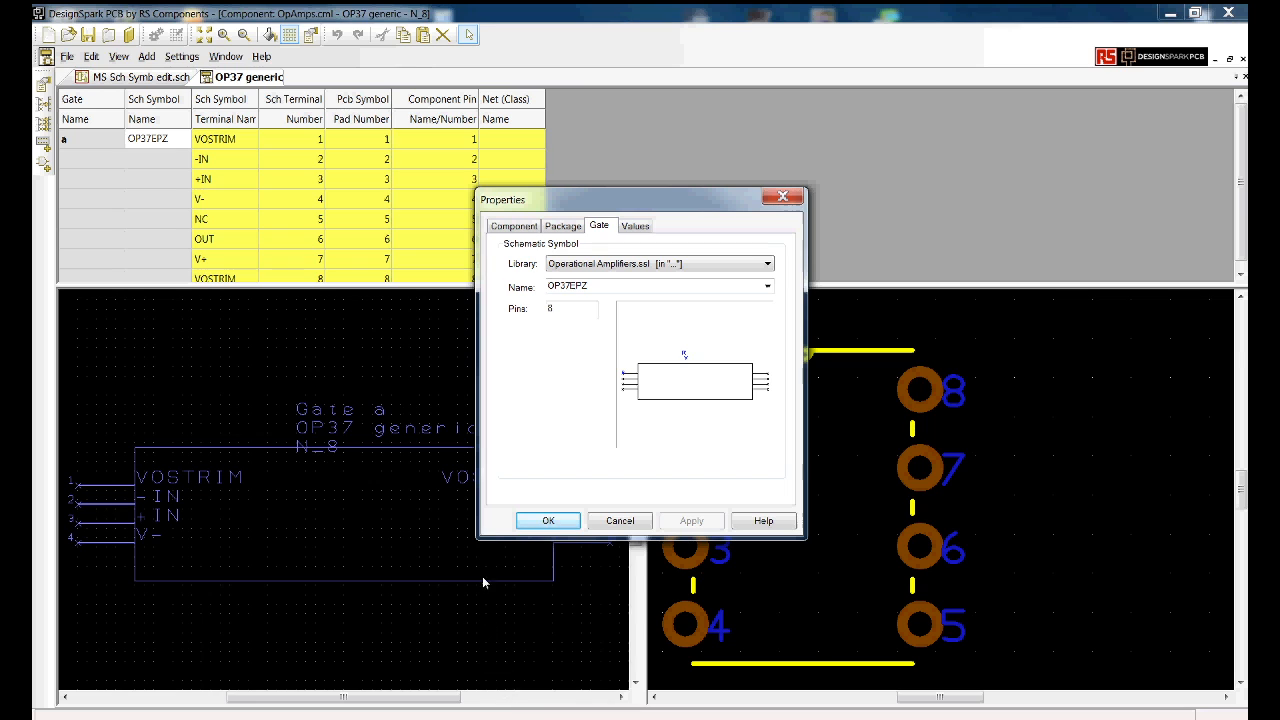
{"action": "left_click", "coordinate": [765, 269]}
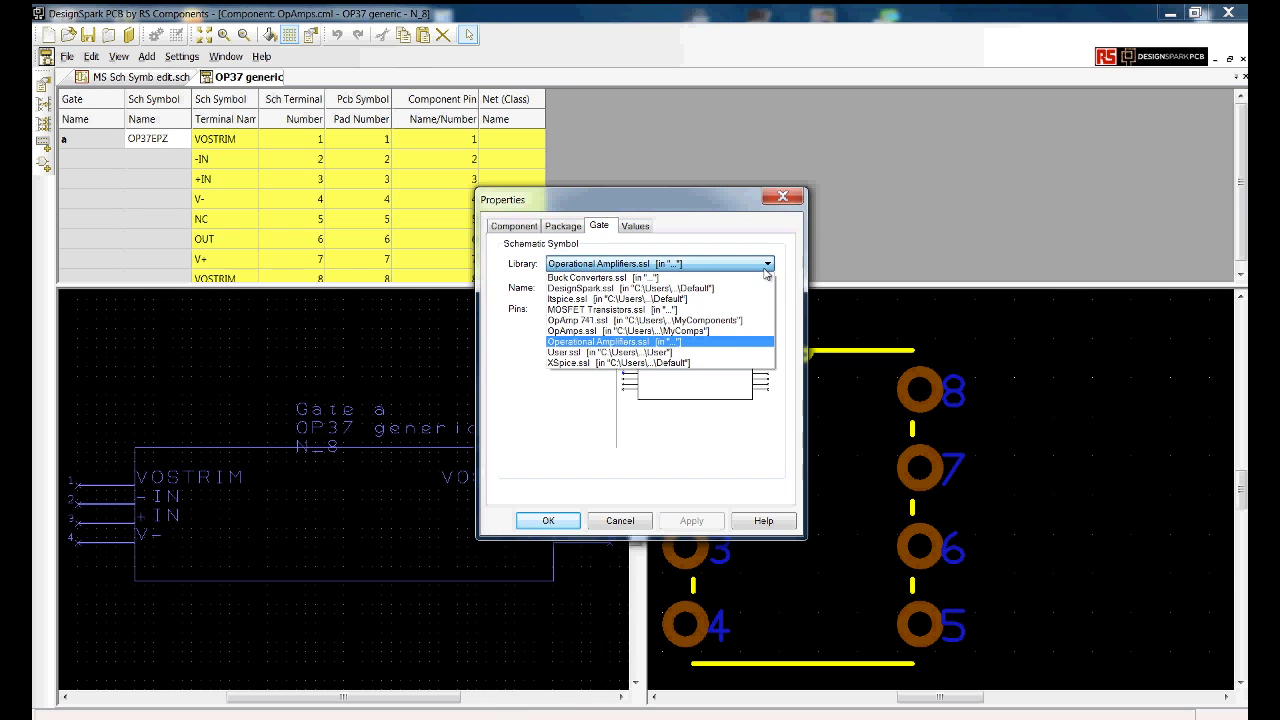
{"action": "left_click", "coordinate": [745, 331]}
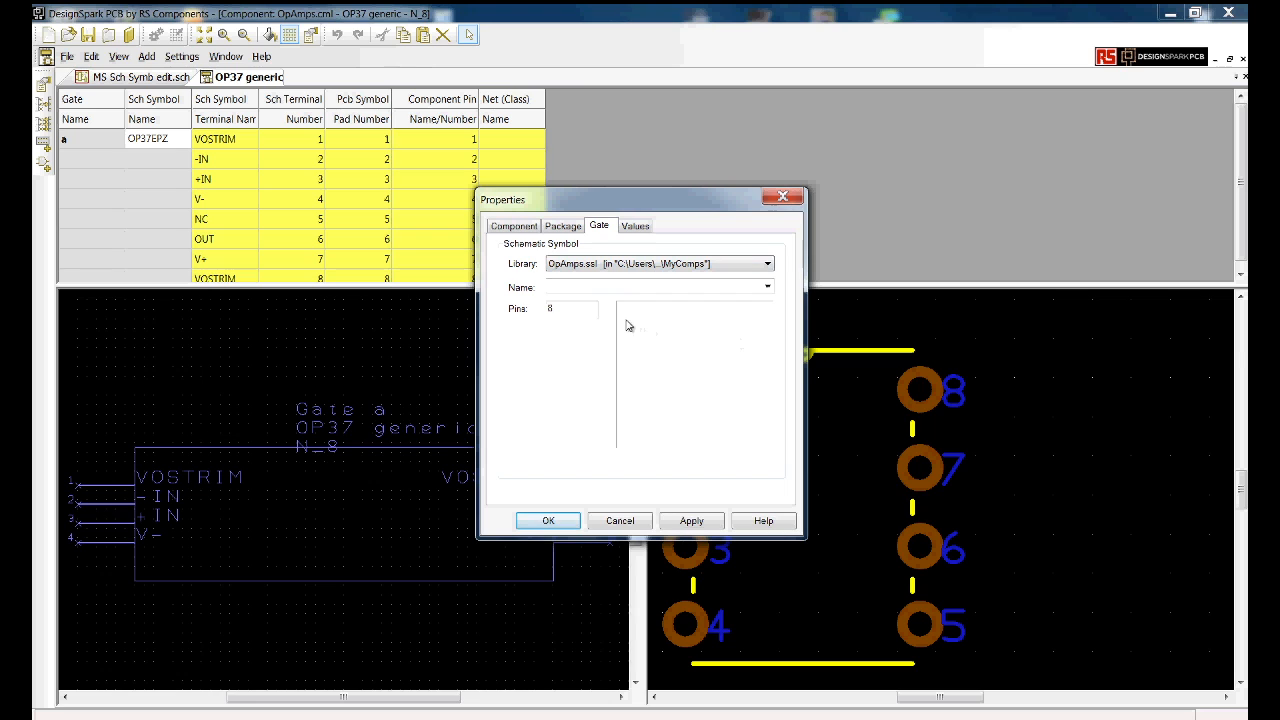
{"action": "left_click", "coordinate": [767, 288]}
{"action": "left_click", "coordinate": [760, 301]}
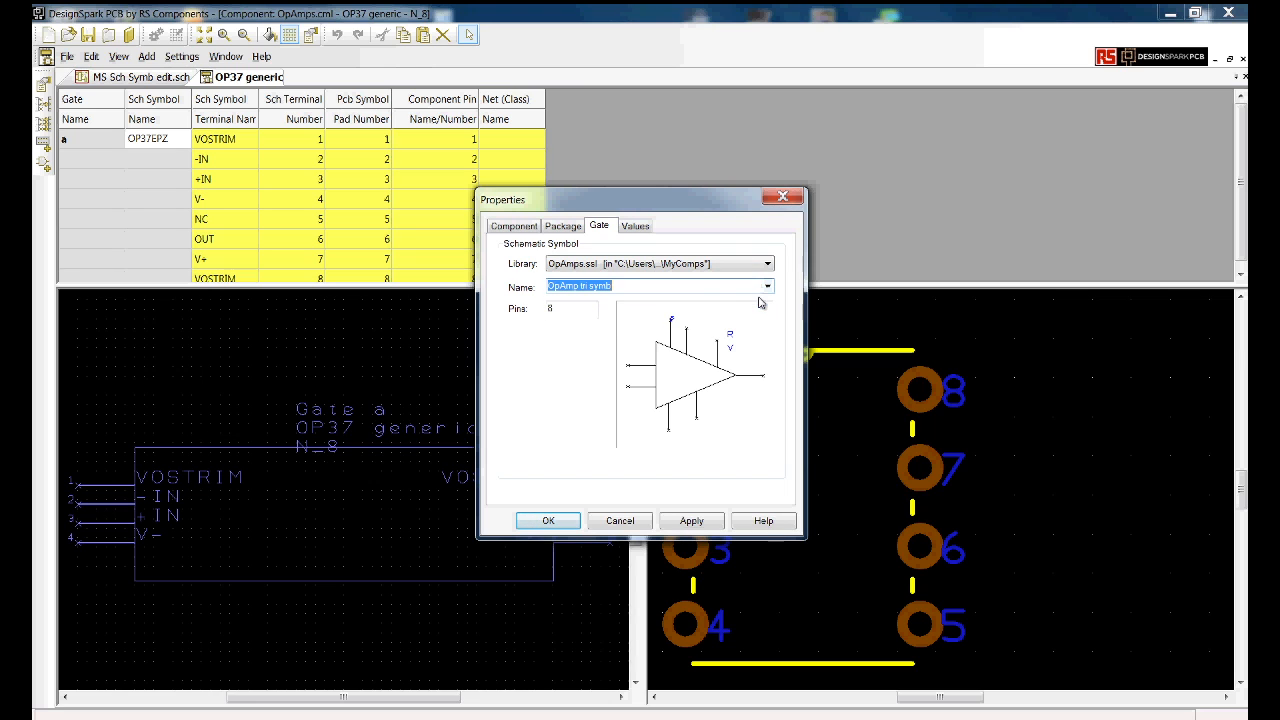
{"action": "left_click", "coordinate": [690, 521]}
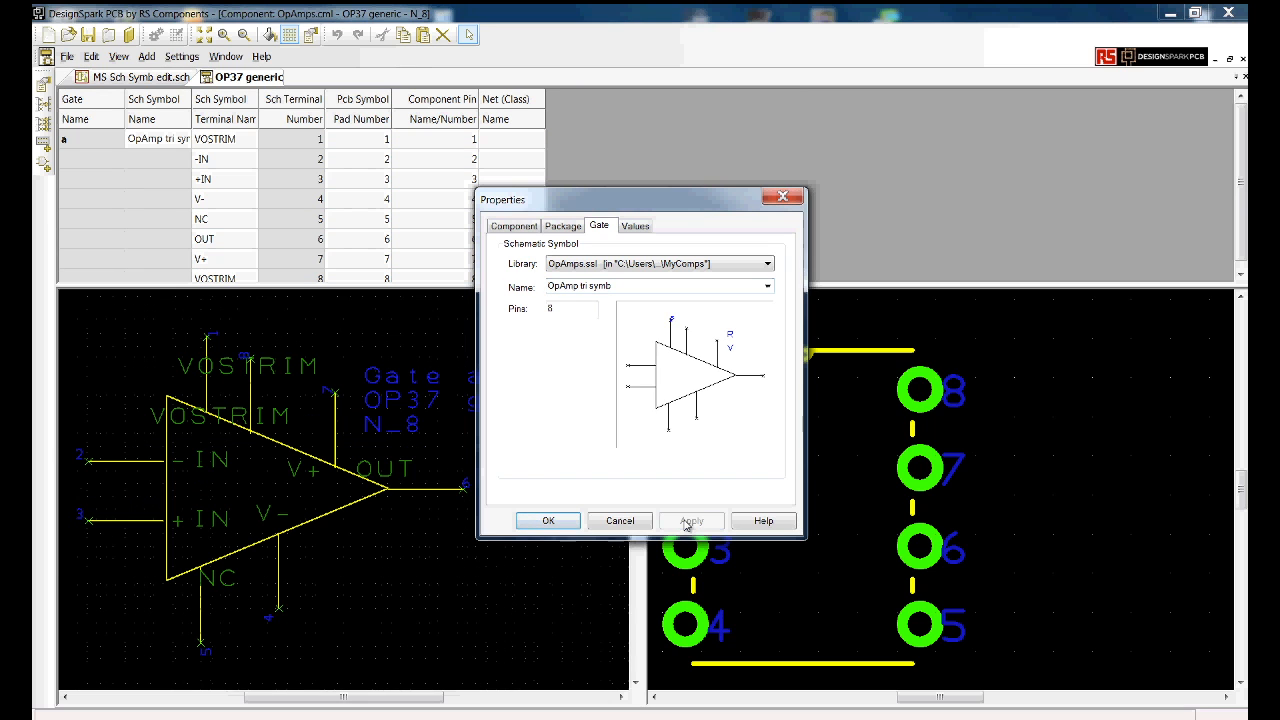
{"action": "left_click", "coordinate": [565, 523]}
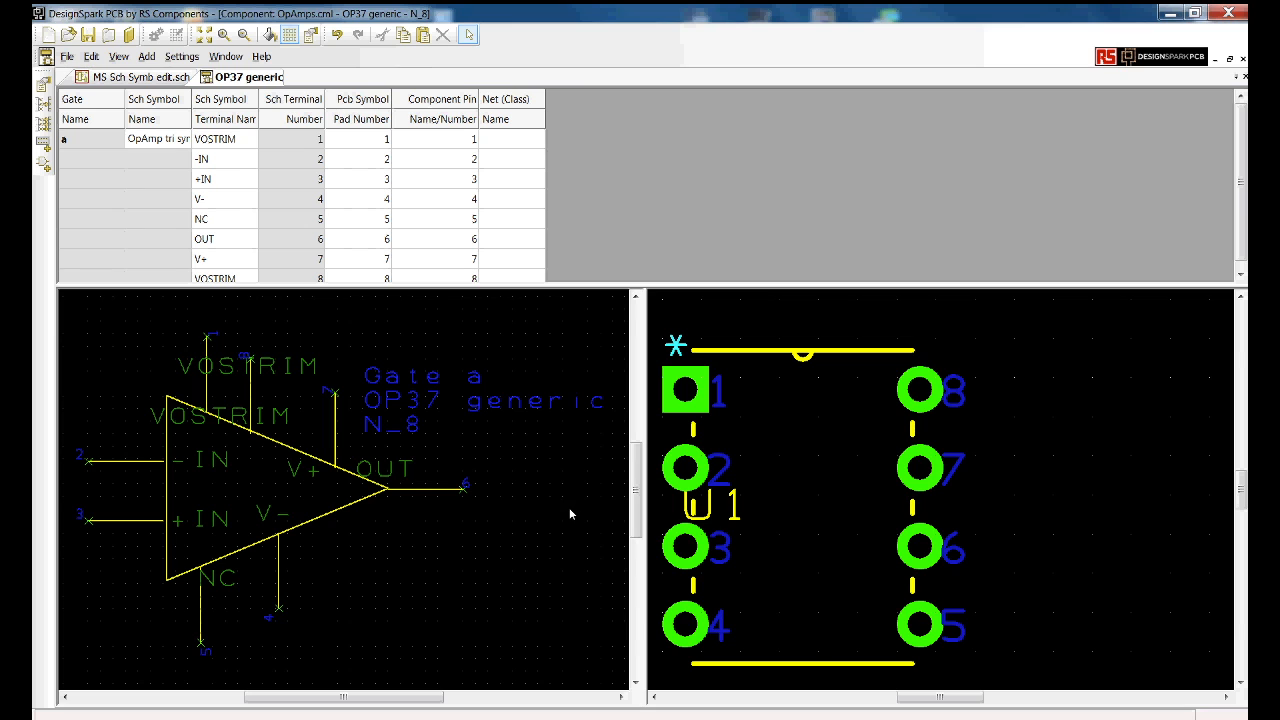
Save the component to OpAmps.cml as OP37 generic, overwriting the existing entry, and close the component editor.
{"action": "left_click", "coordinate": [65, 57]}
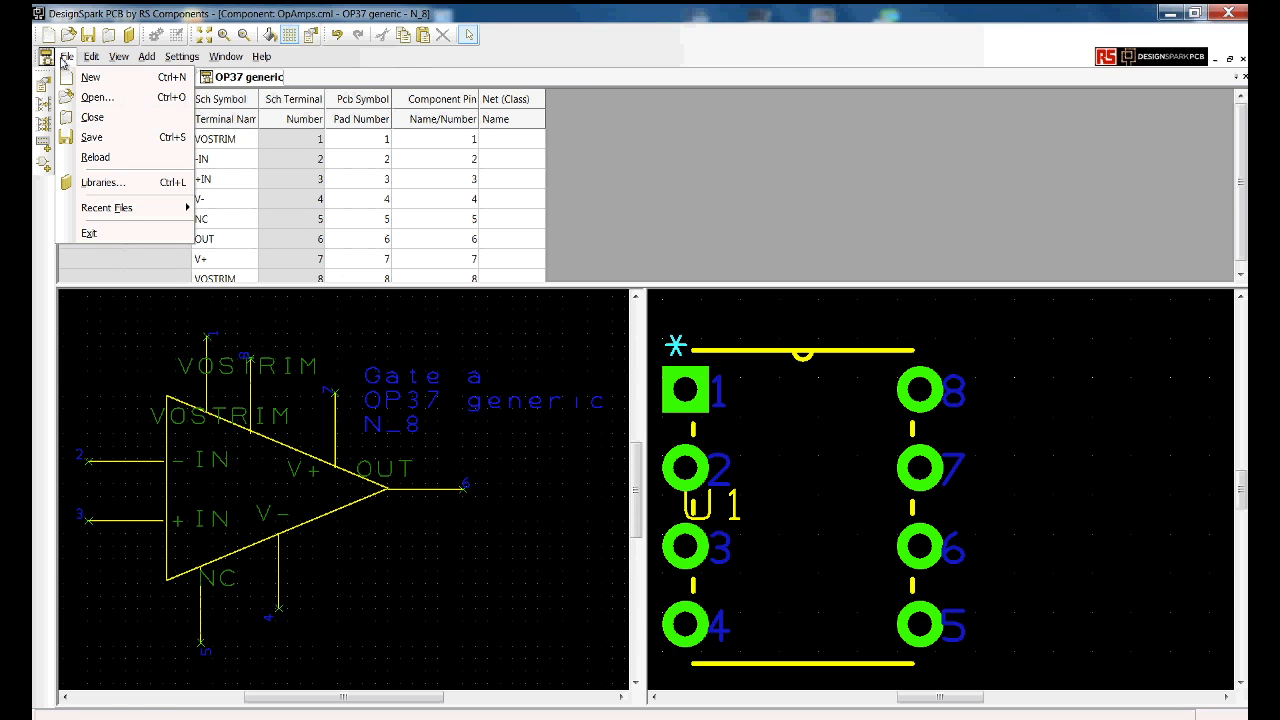
{"action": "left_click", "coordinate": [91, 137]}
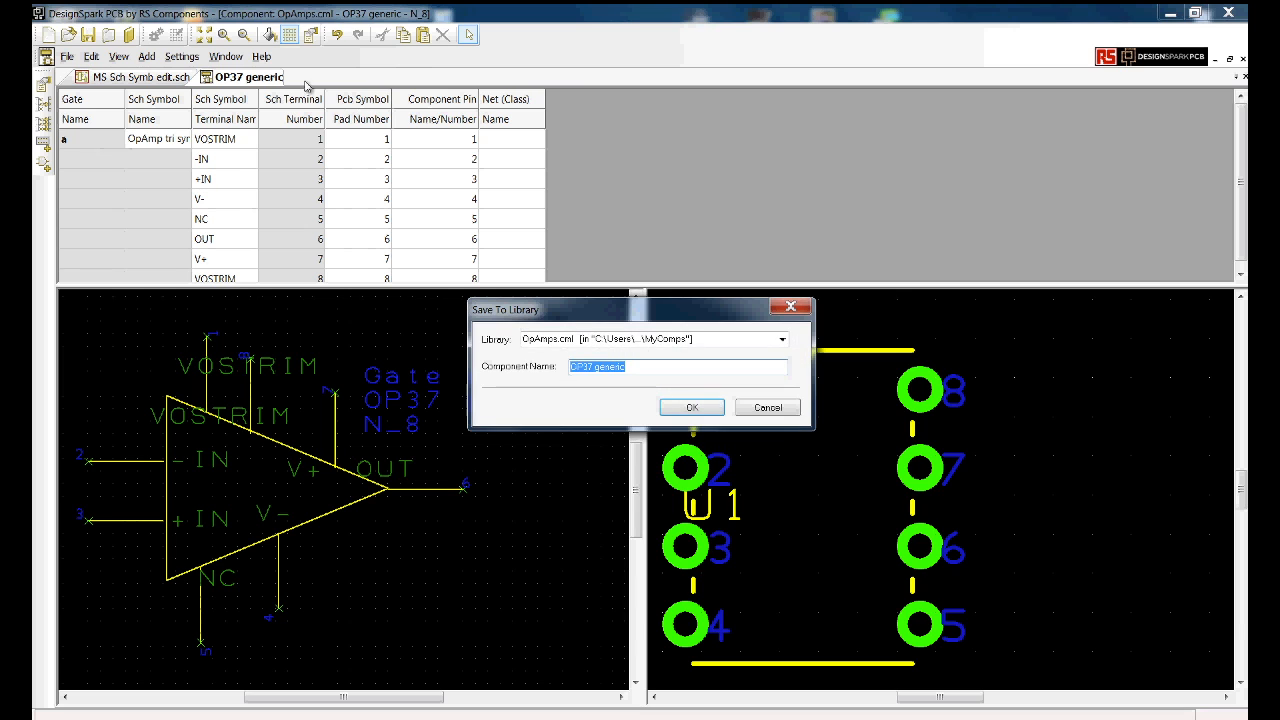
{"action": "left_click", "coordinate": [692, 407]}
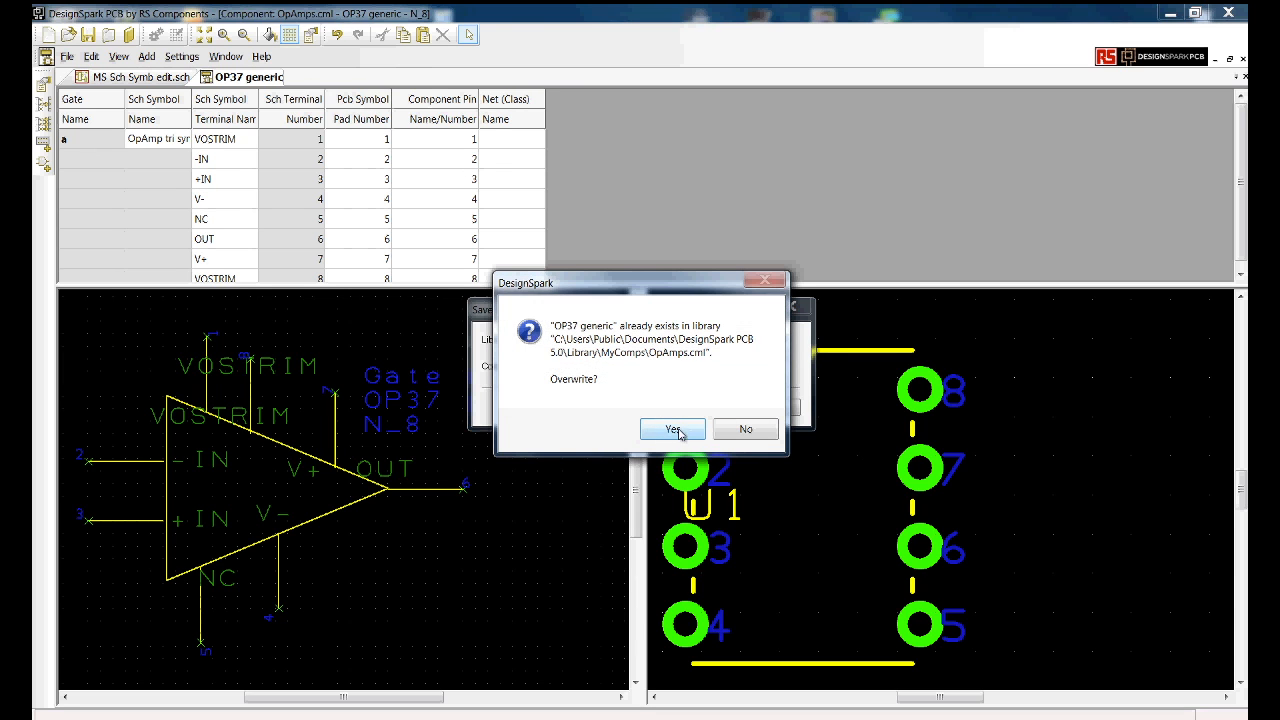
{"action": "left_click", "coordinate": [673, 430]}
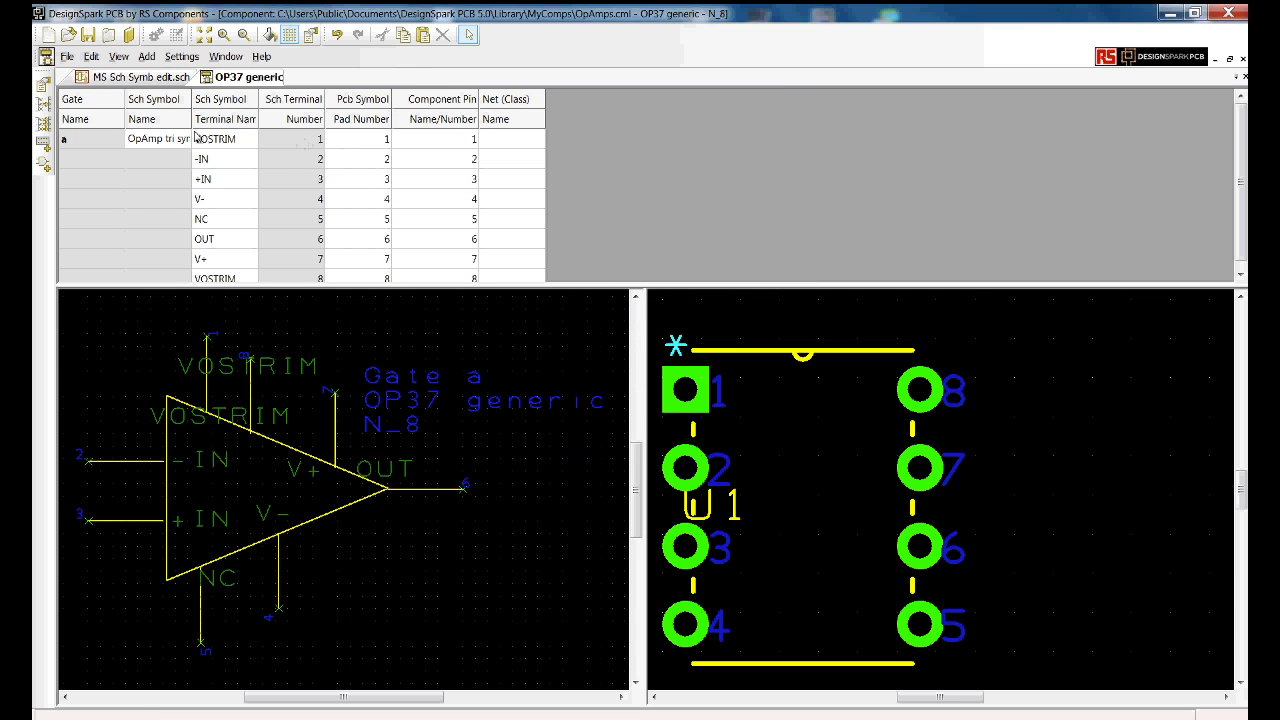
{"action": "left_click", "coordinate": [109, 37]}
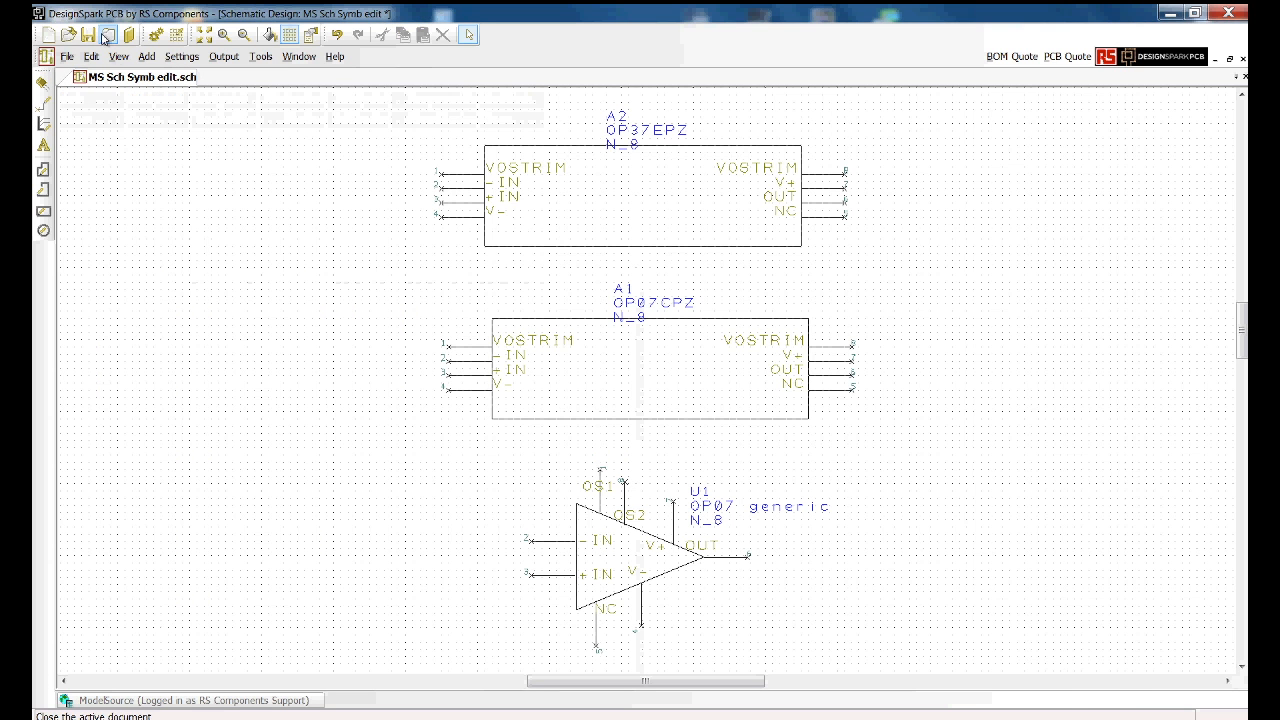
Place the OP37 generic component from OpAmps.cml in the schematic, to the left of the OP07 generic op-amp.
{"action": "left_click", "coordinate": [43, 84]}
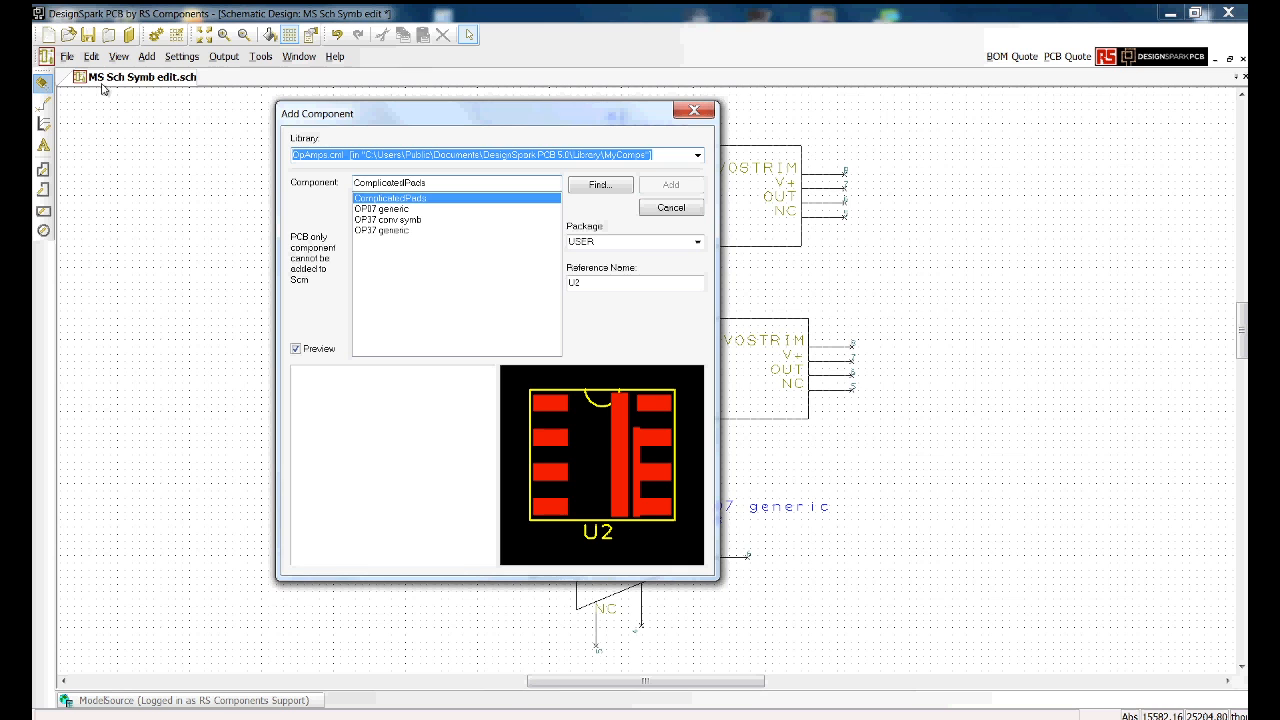
{"action": "left_click", "coordinate": [398, 231]}
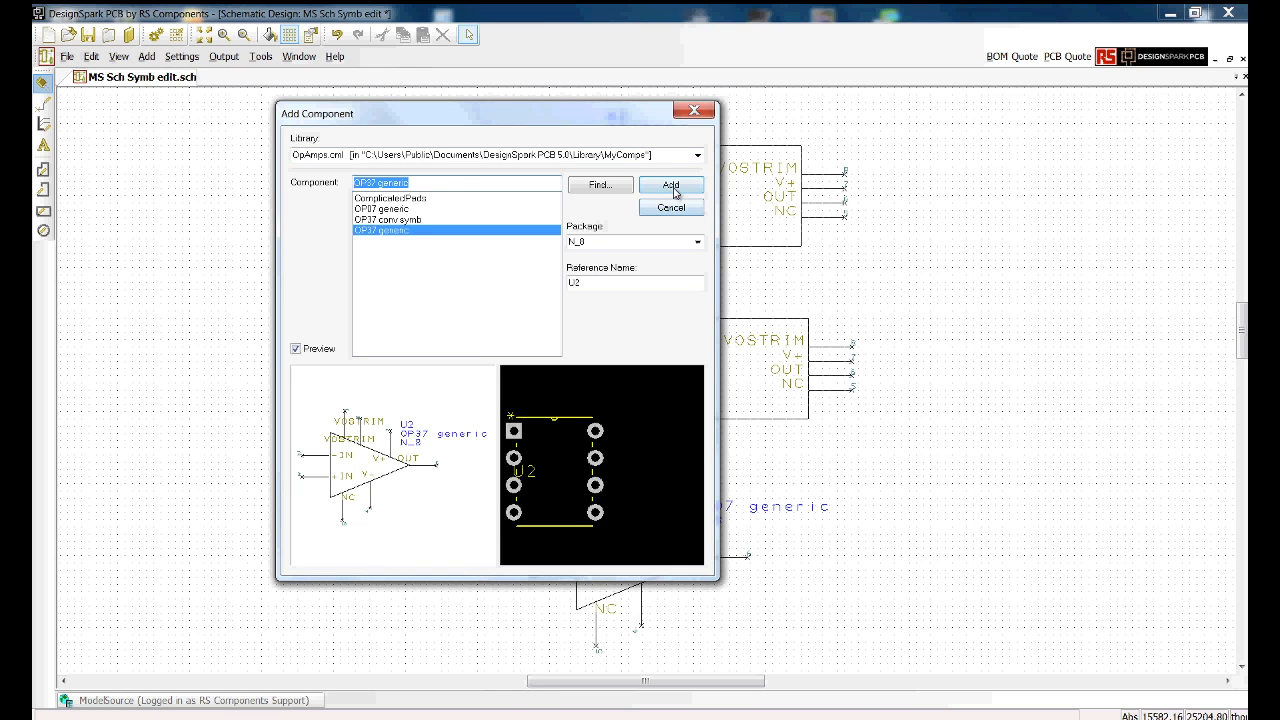
{"action": "left_click", "coordinate": [671, 186]}
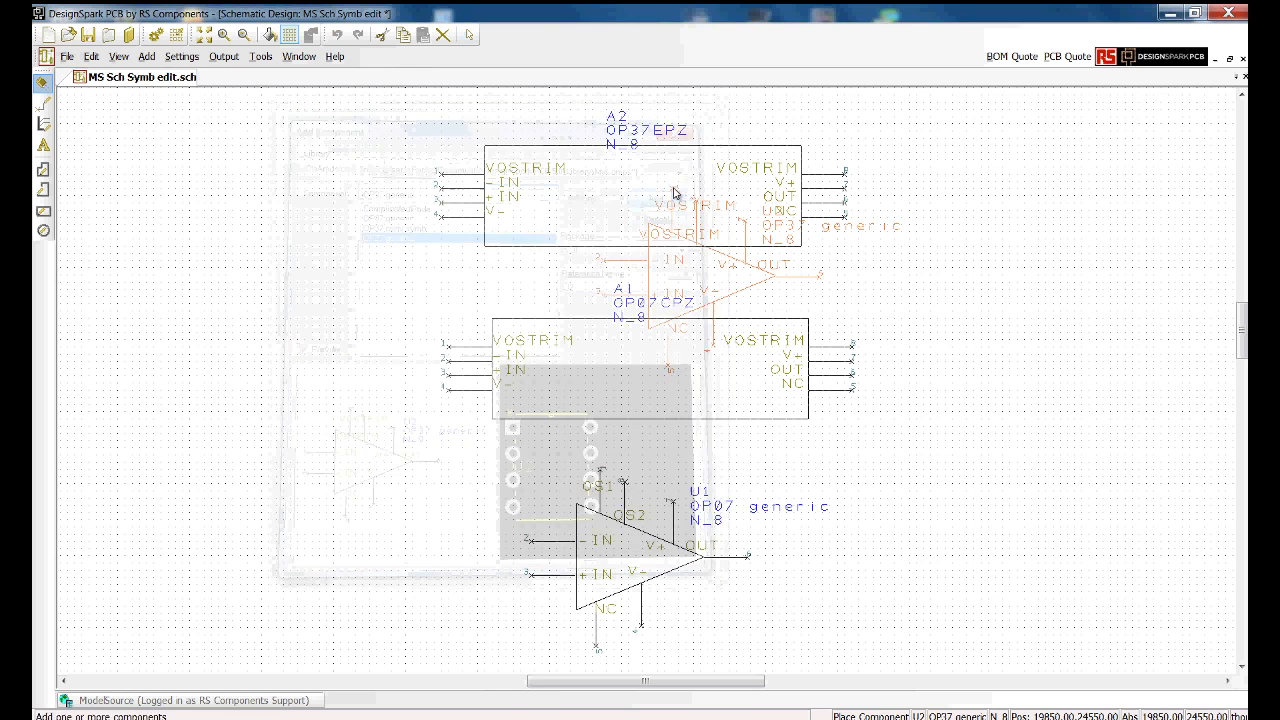
{"action": "left_click", "coordinate": [262, 437]}
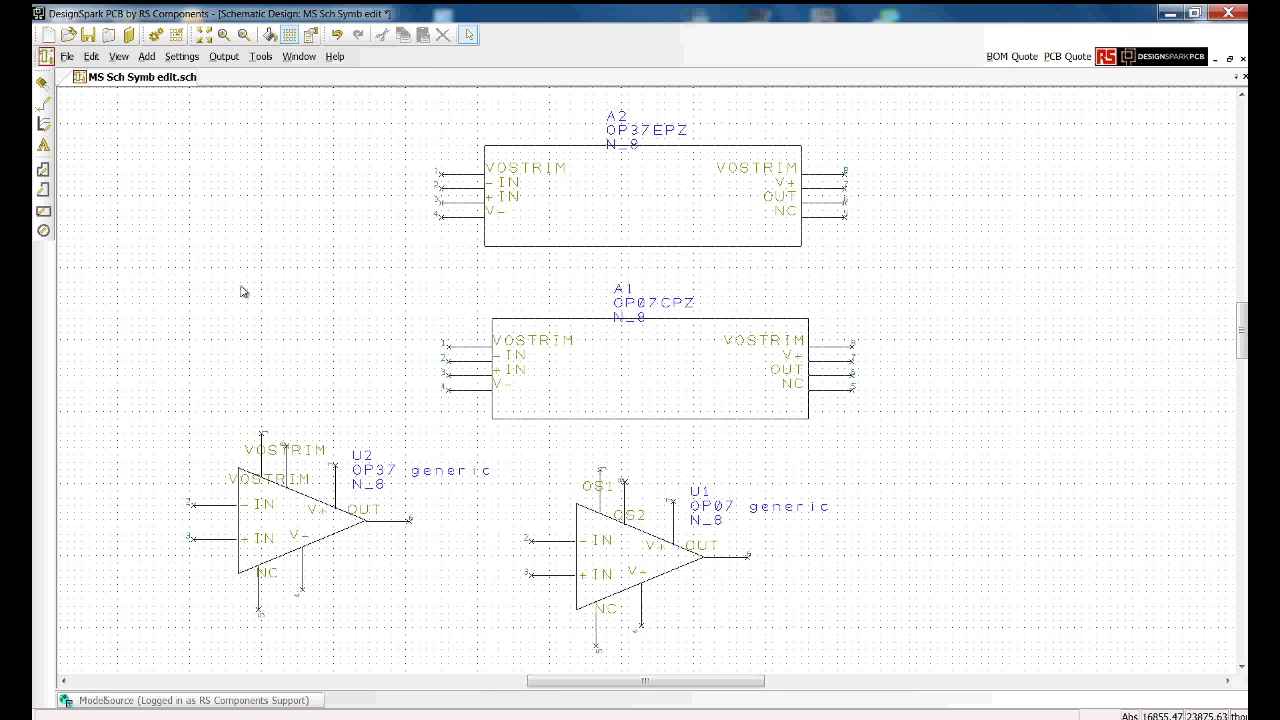